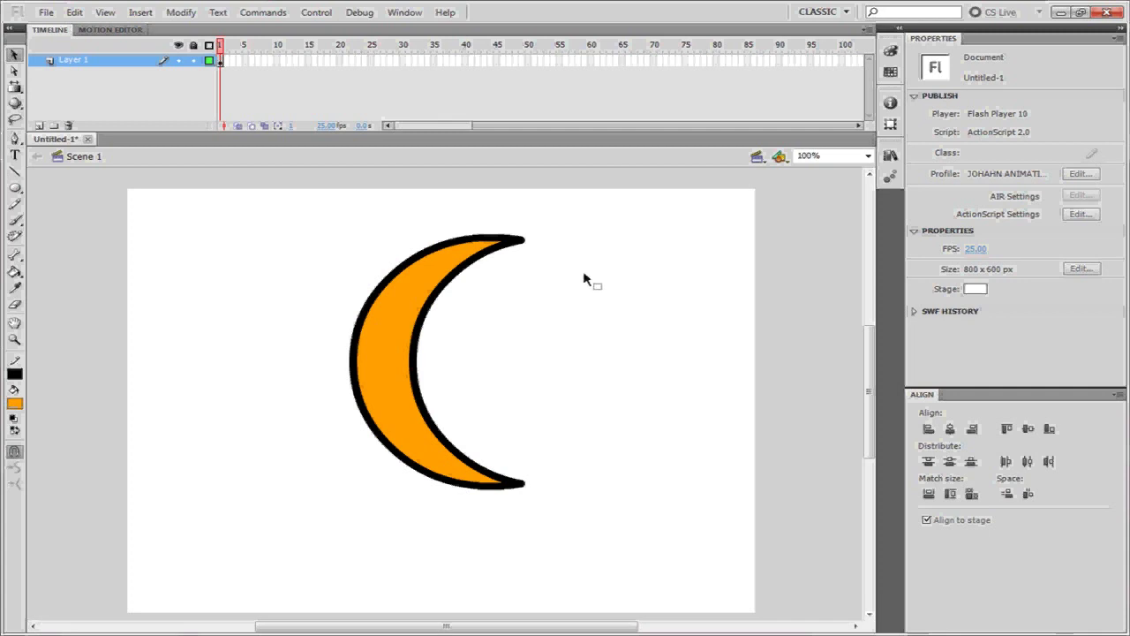
Step: Duplicate the whole orange crescent with its outline and place the copy overlapping the original, lower and slightly to the left
drag(566, 214, 243, 558)
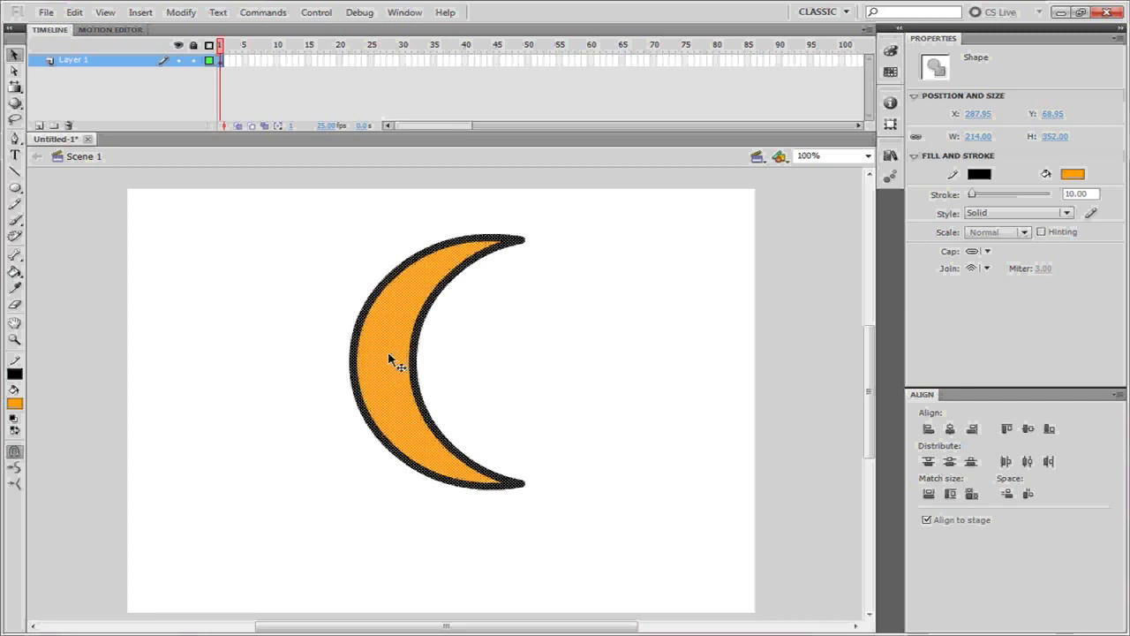
key(Down)
key(Down)
key(Down)
key(Down)
key(Down)
key(Down)
drag(402, 301, 371, 400)
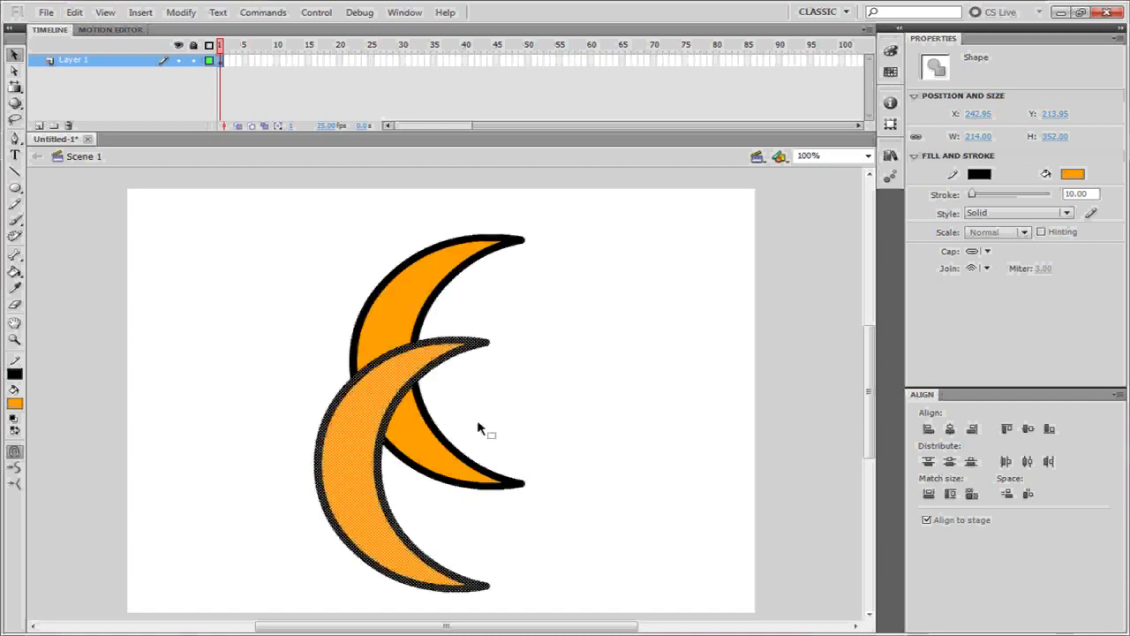
click(479, 428)
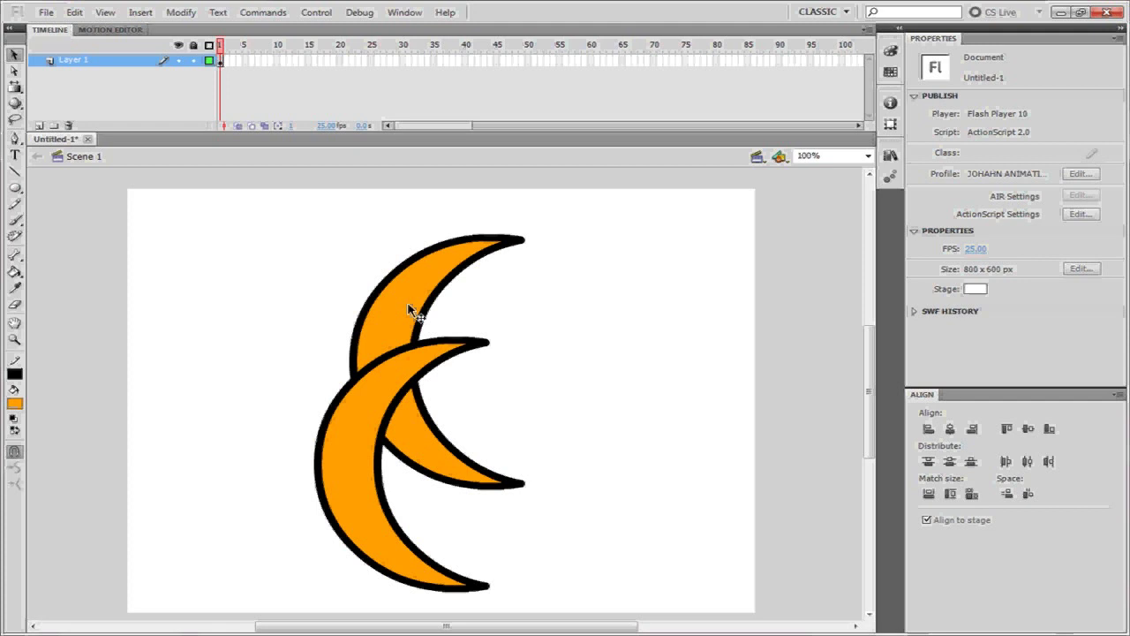
Step: Delete the overlapping copy's fill and outlines so it cuts the original crescent into two separate pieces
click(401, 408)
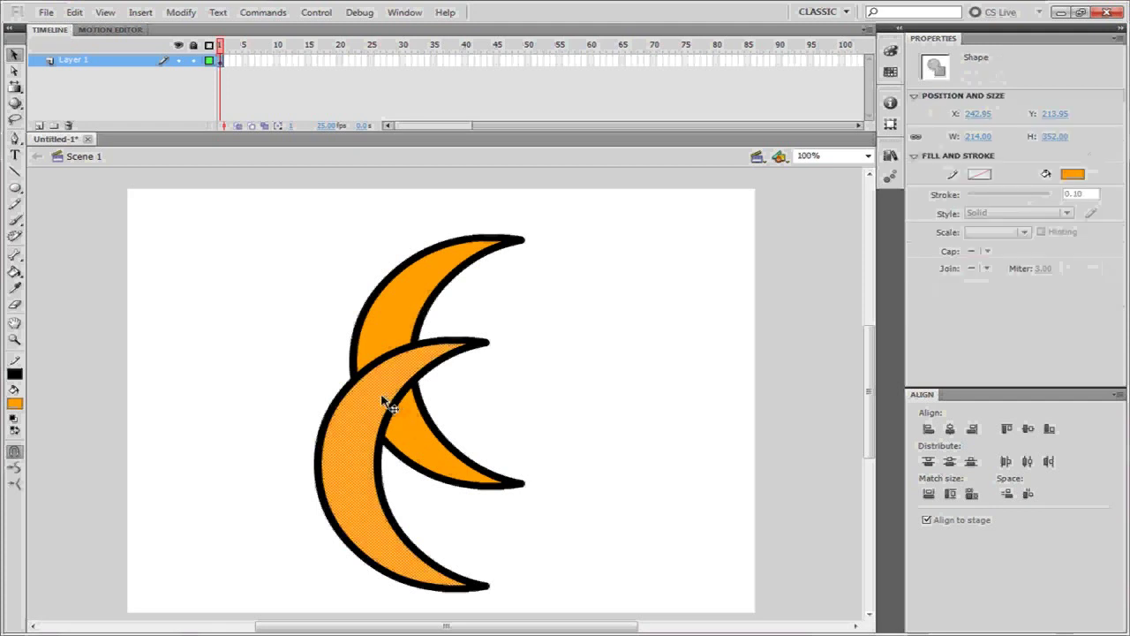
key(Delete)
click(388, 517)
key(Delete)
click(331, 504)
key(Delete)
drag(458, 344, 469, 349)
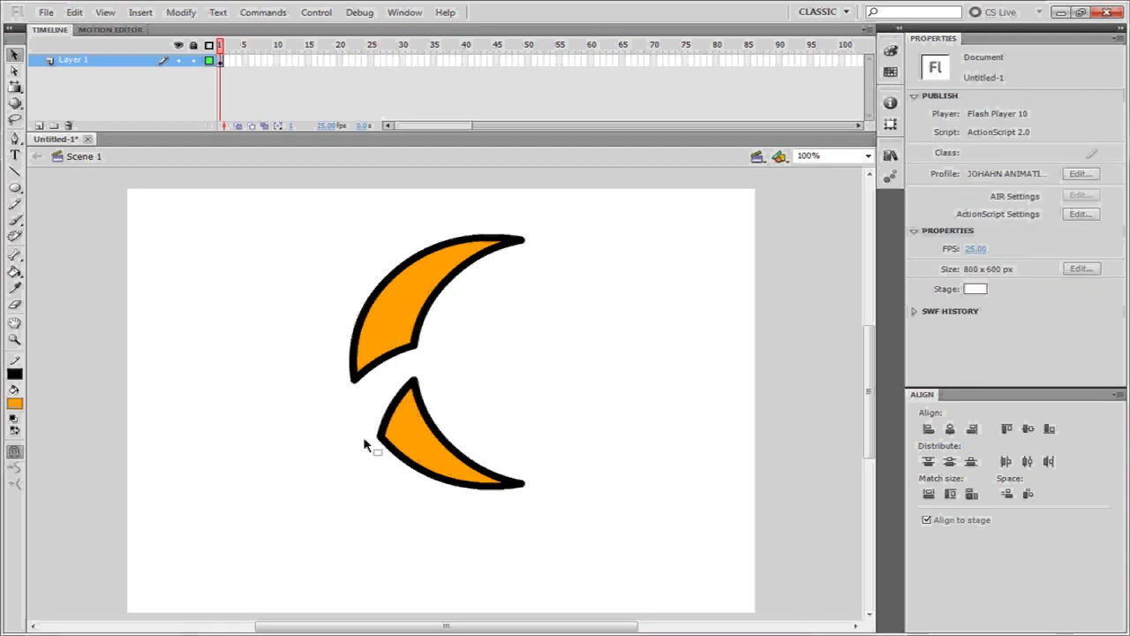
Step: Draw an orange circle about 256 px wide and place several overlapping copies of it across the stage
click(14, 187)
drag(712, 252, 506, 437)
key(v)
click(620, 374)
drag(639, 369, 517, 350)
drag(516, 350, 490, 409)
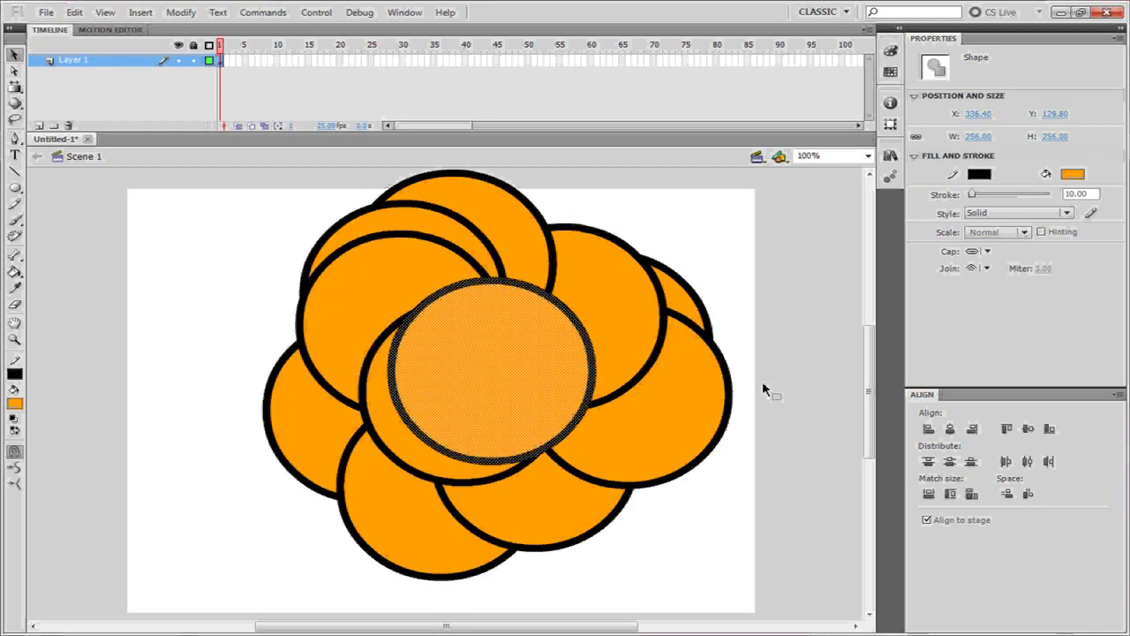
Step: Delete the fills of seven circle sections, keeping only the outer orange pieces at the top, left, bottom and upper right of the cluster
click(732, 273)
click(456, 386)
key(Delete)
click(388, 480)
key(Delete)
click(380, 418)
key(Delete)
click(379, 328)
key(Delete)
click(422, 233)
key(Delete)
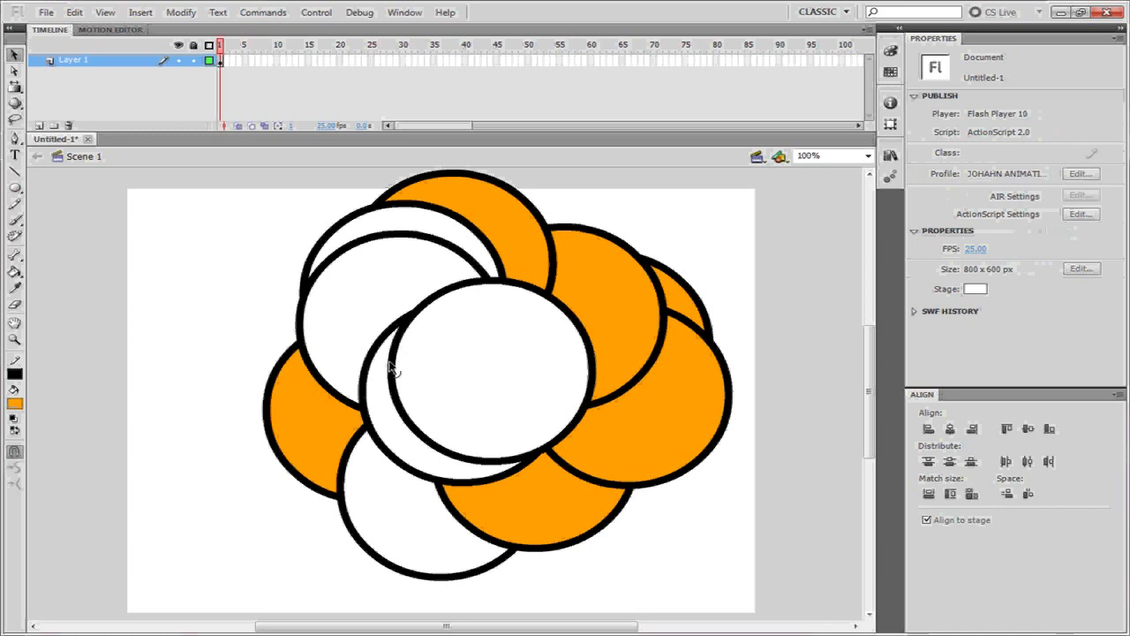
click(592, 296)
key(Delete)
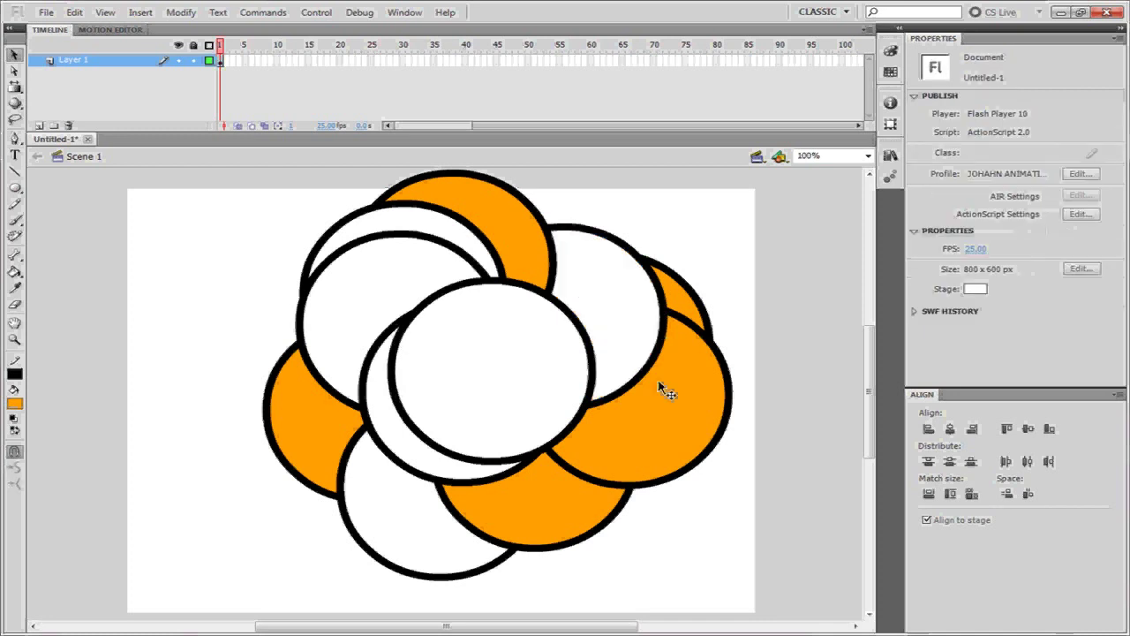
click(632, 411)
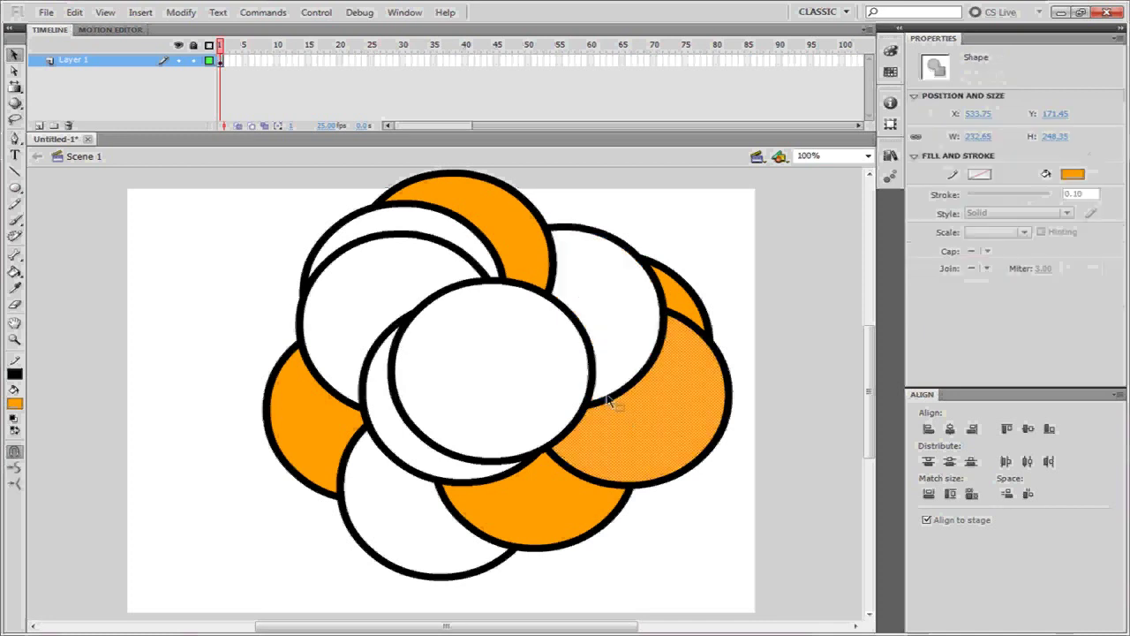
key(Delete)
Step: Delete all the circle outlines and outline the four remaining orange pieces with a black stroke of size 10 using the Ink Bottle tool
double_click(583, 341)
key(Delete)
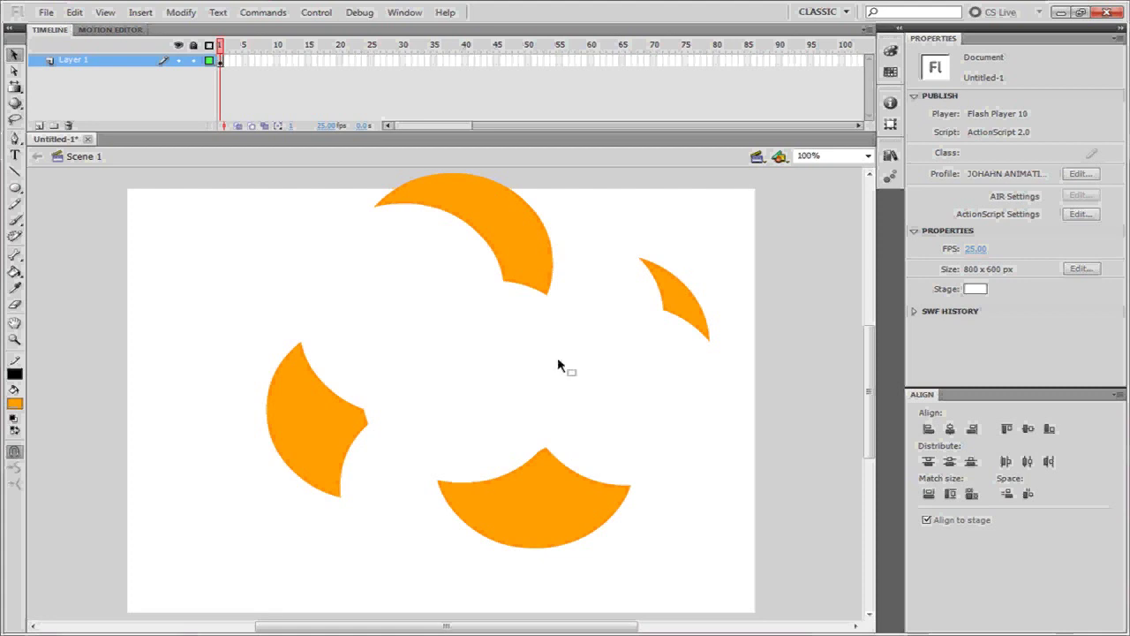
key(s)
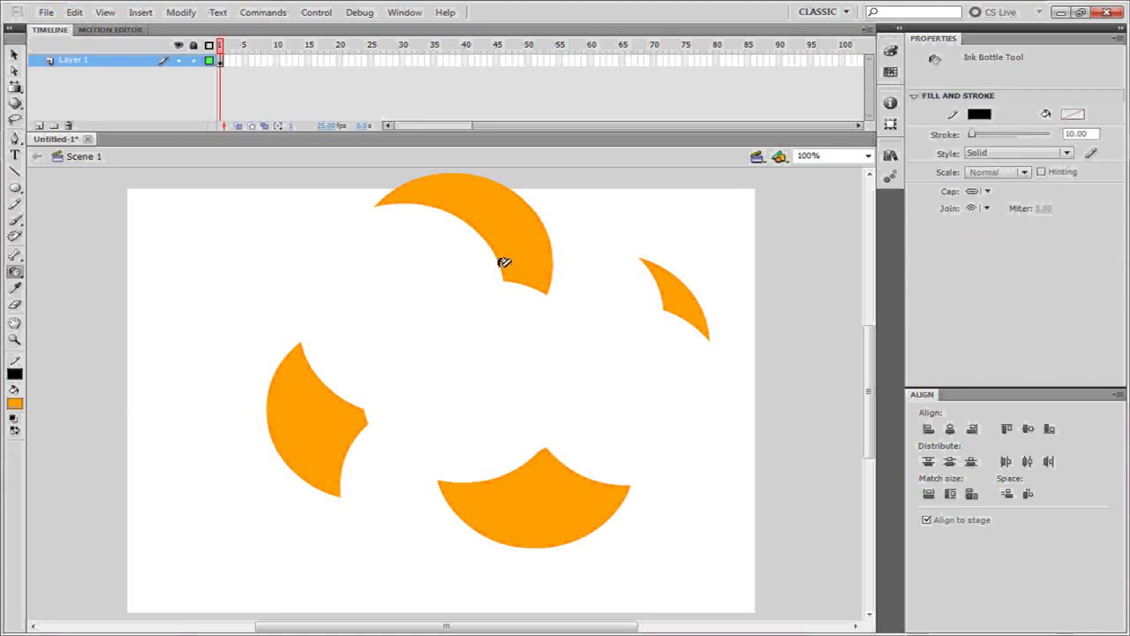
click(531, 241)
click(362, 420)
click(538, 470)
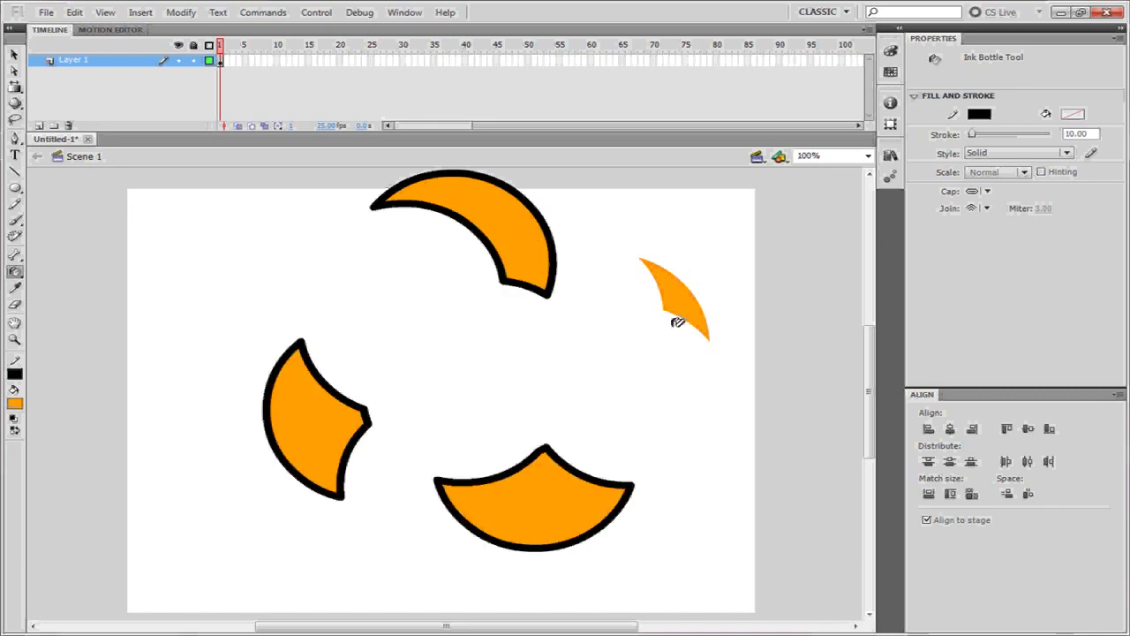
click(694, 287)
key(v)
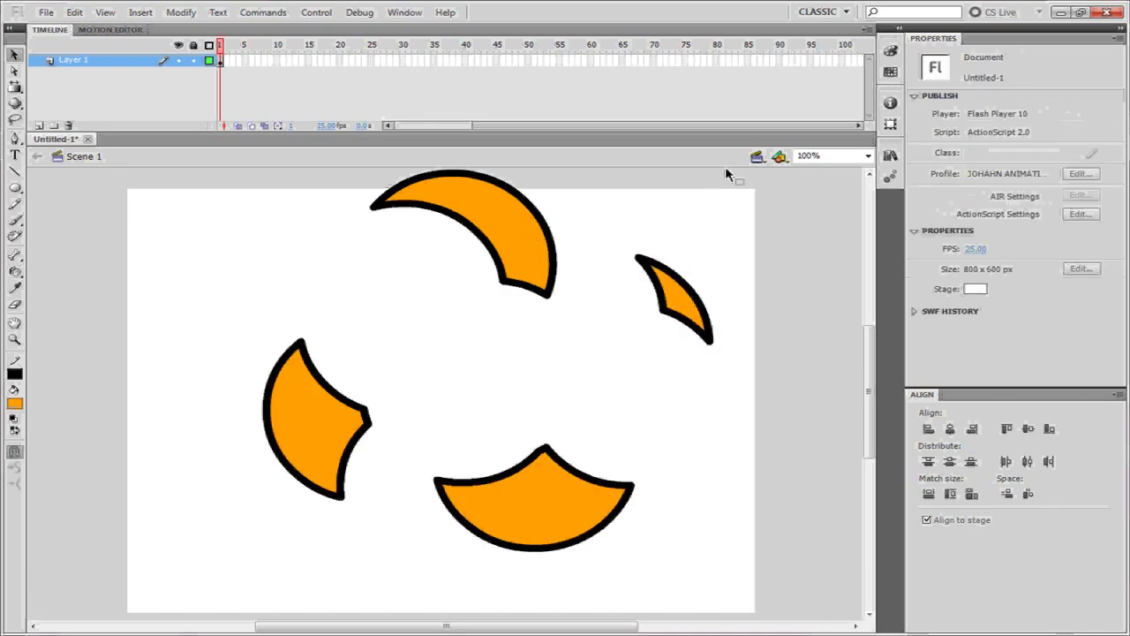
Step: Select all four orange pieces and set their stroke size to 5
click(690, 285)
click(786, 606)
mouse_move(757, 598)
mouse_down()
mouse_move(55, 156)
mouse_move(71, 166)
mouse_up()
click(530, 372)
key(ctrl+a)
click(1078, 194)
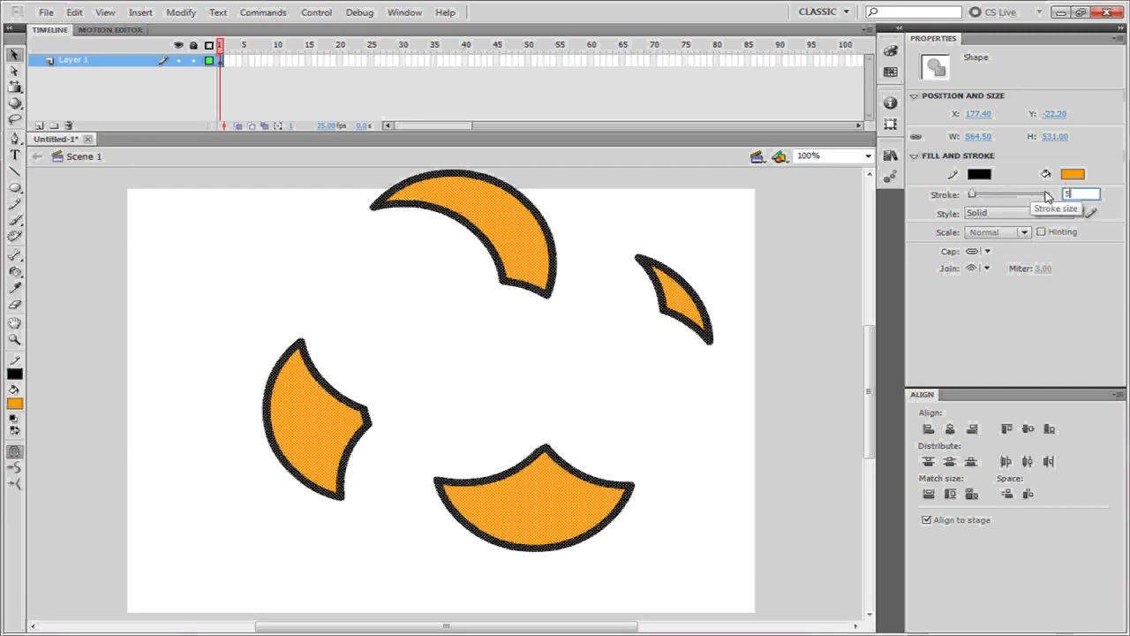
key(Return)
click(618, 348)
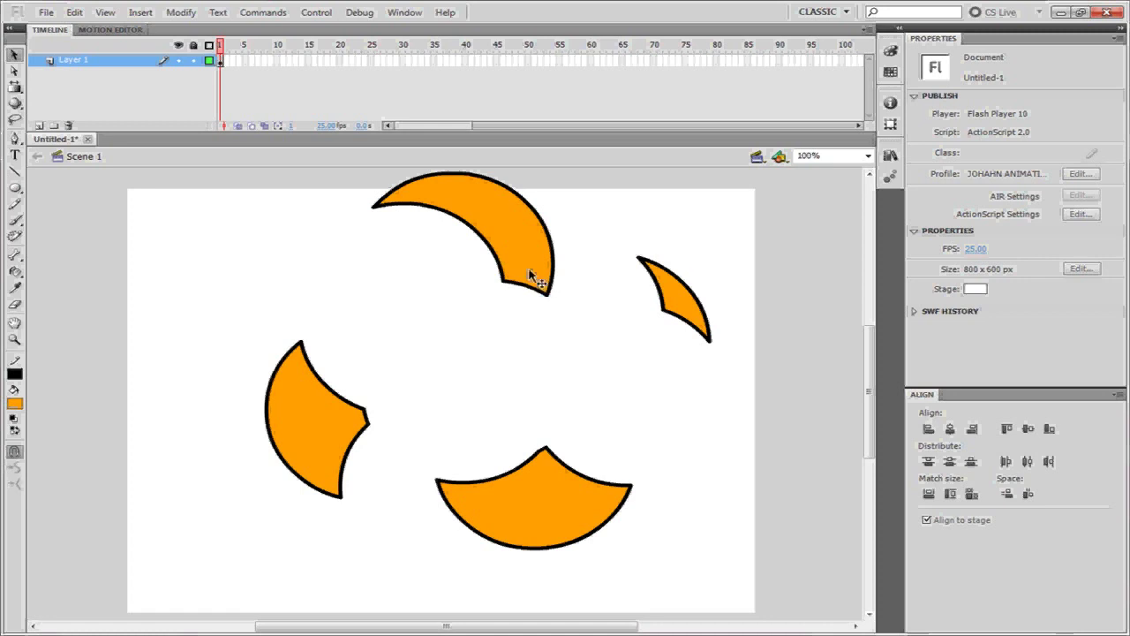
Step: Move all four pieces together down and to the left on the stage
key(ctrl+a)
drag(527, 253, 469, 284)
click(409, 318)
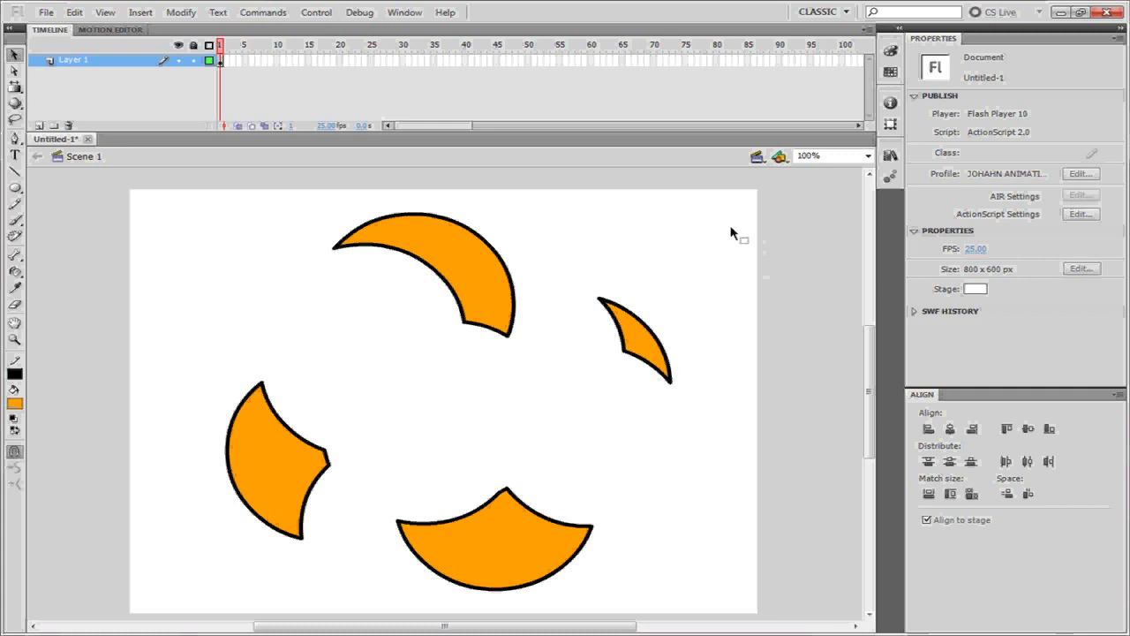
Step: Delete all the pieces and draw a tall orange rectangle about 135 by 435 px on the stage's left side
key(ctrl+a)
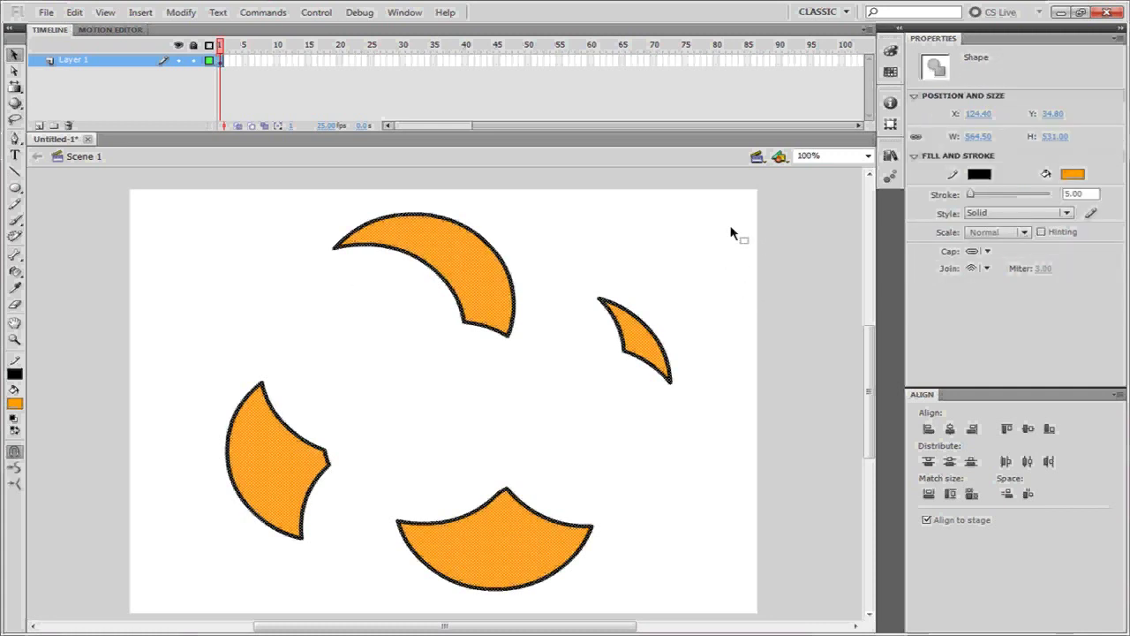
key(Delete)
drag(15, 187, 55, 193)
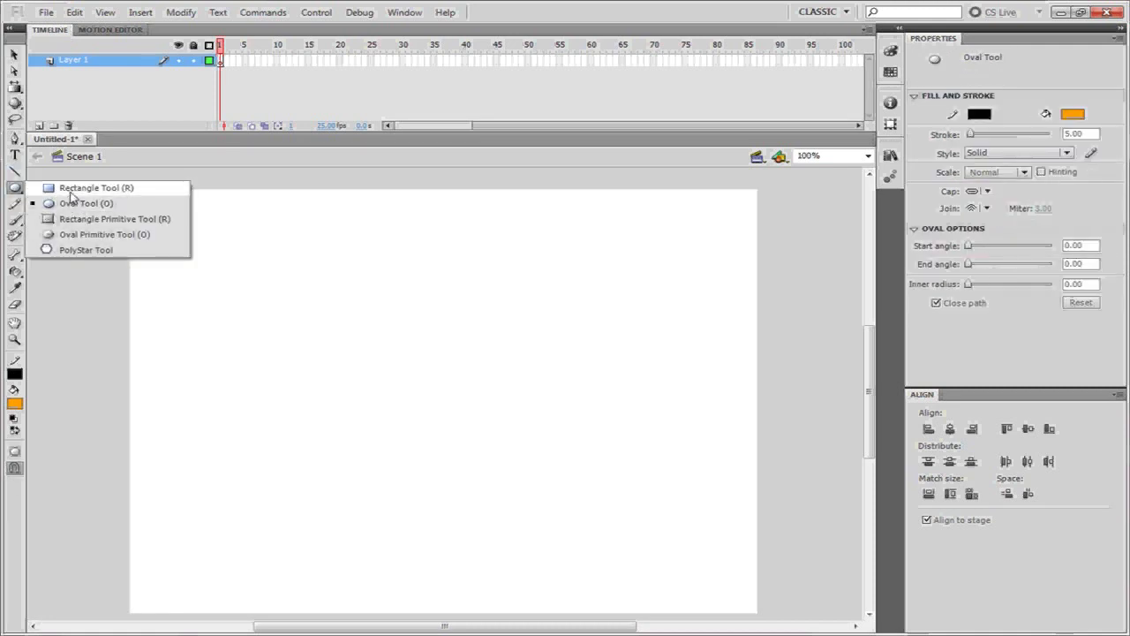
click(60, 188)
mouse_move(226, 228)
mouse_down()
mouse_move(443, 422)
mouse_move(366, 353)
mouse_move(333, 534)
mouse_up()
key(v)
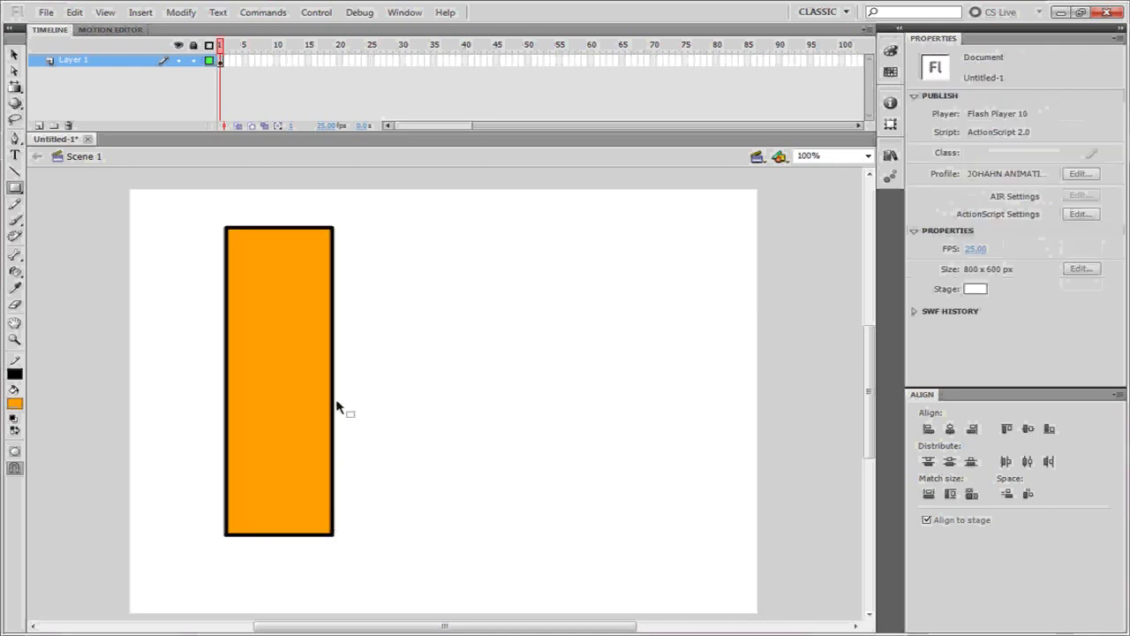
Step: Recolour the rectangle's outline and fill to brown #663300, and select the outline alone
double_click(314, 392)
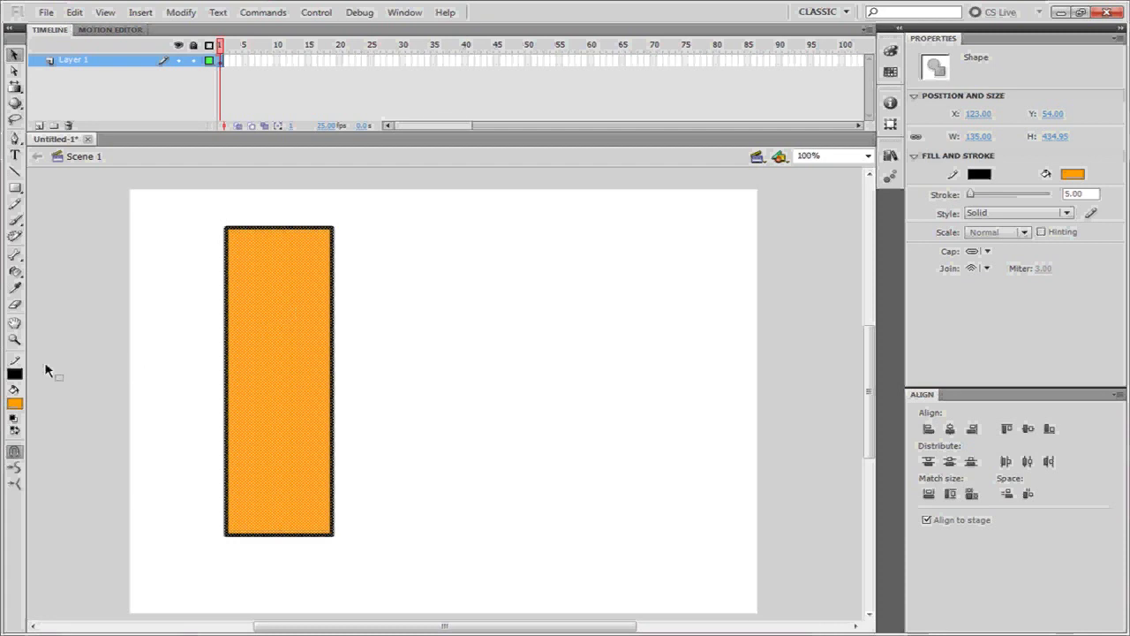
click(16, 374)
click(204, 406)
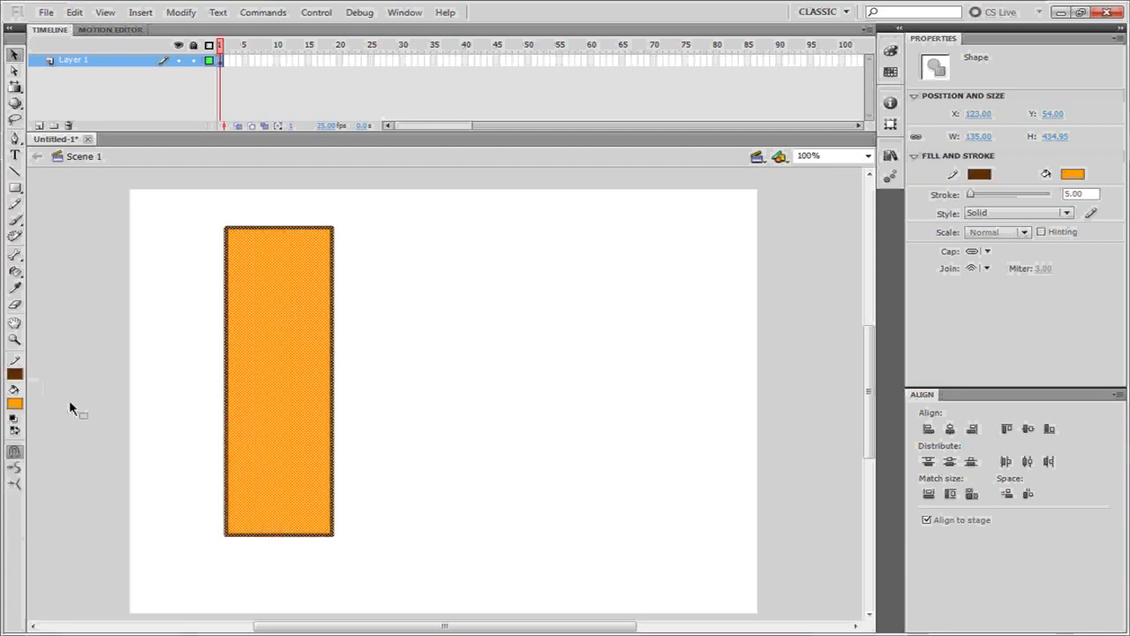
click(15, 404)
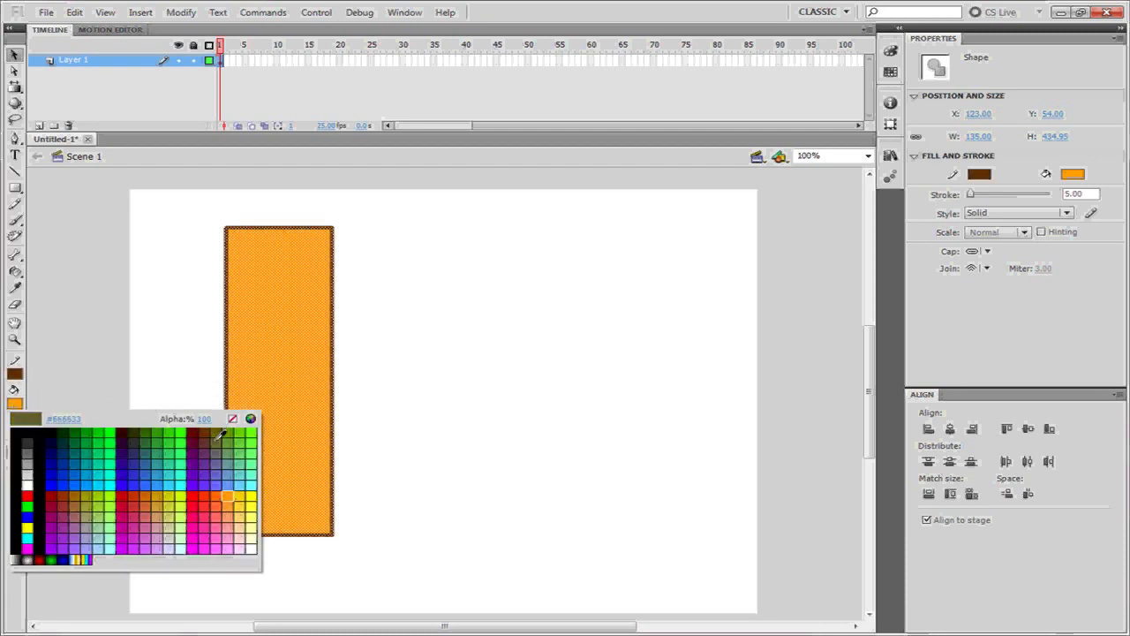
click(220, 433)
click(403, 397)
click(276, 378)
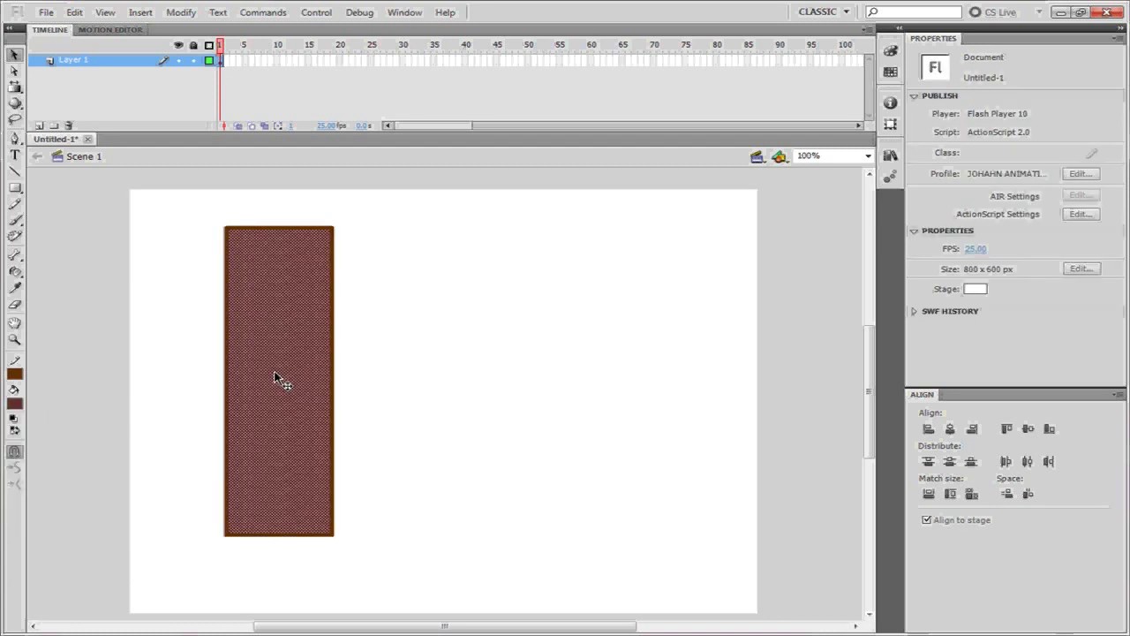
click(15, 403)
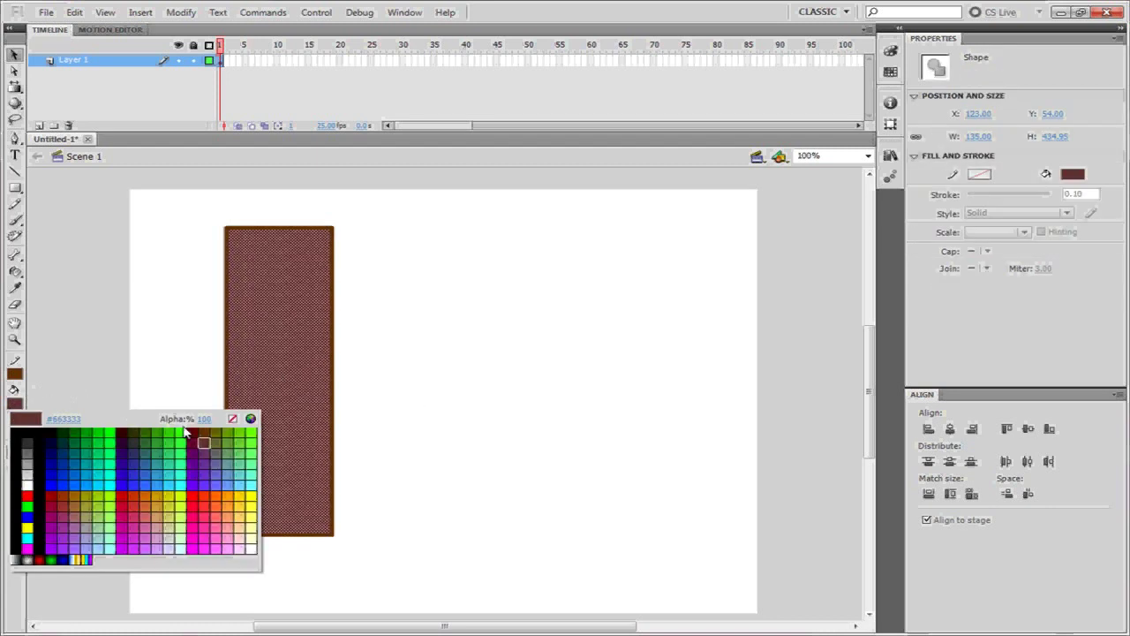
click(204, 435)
click(181, 393)
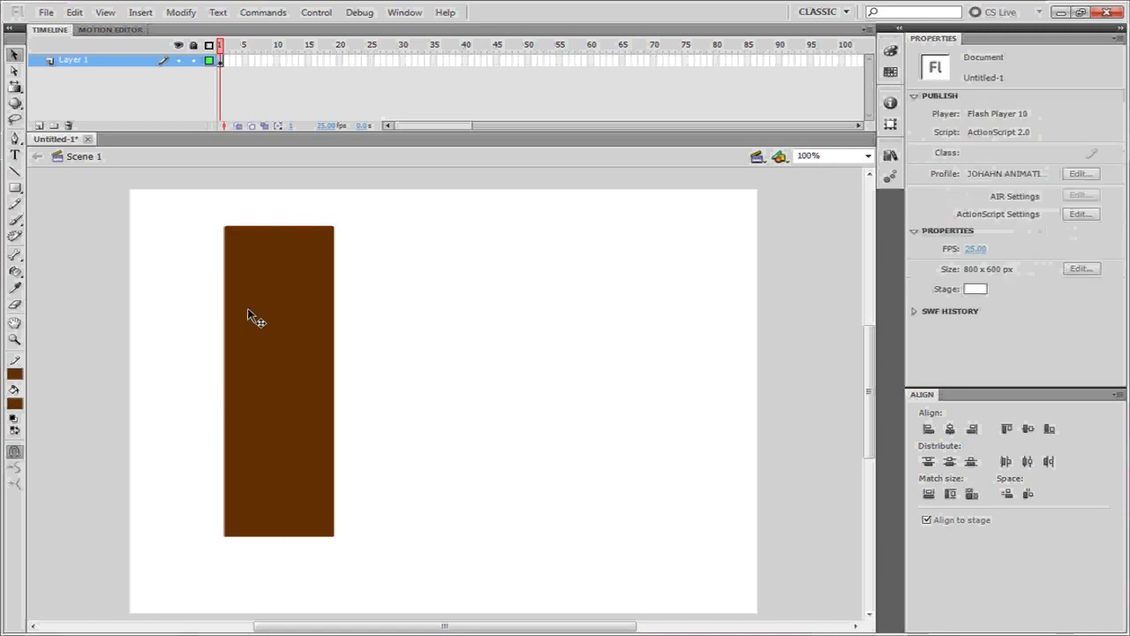
click(333, 321)
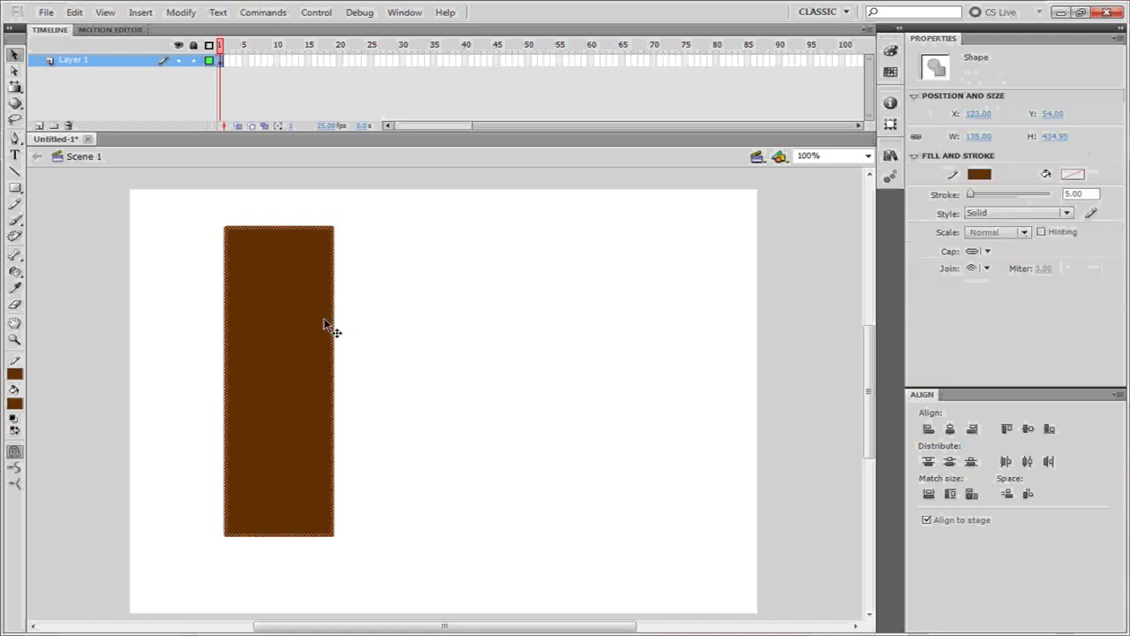
click(15, 374)
click(250, 389)
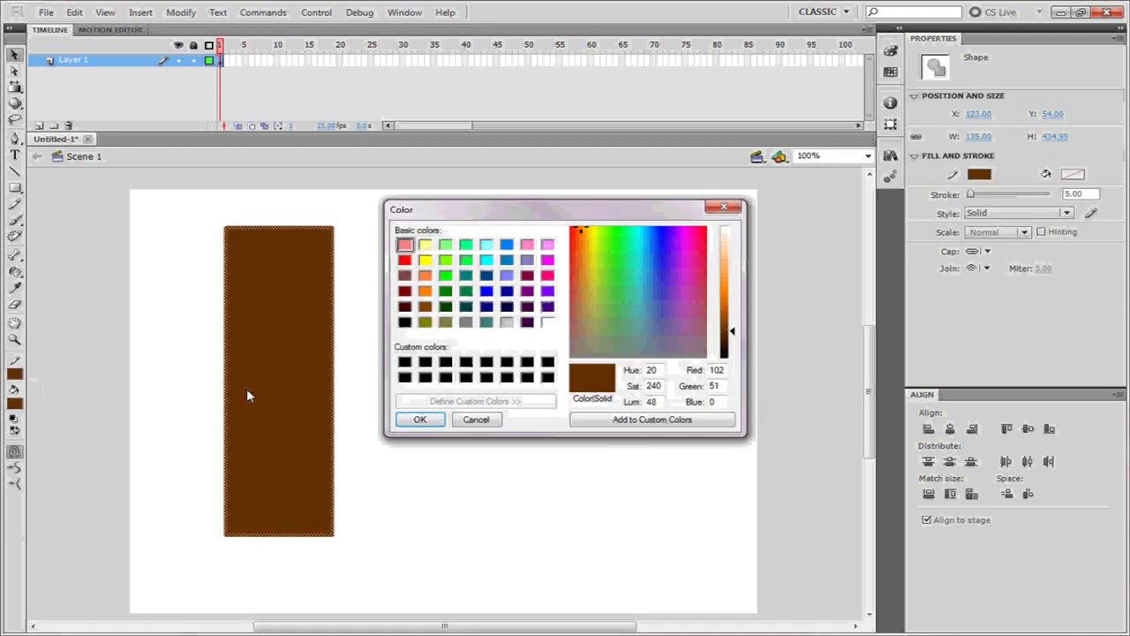
click(723, 206)
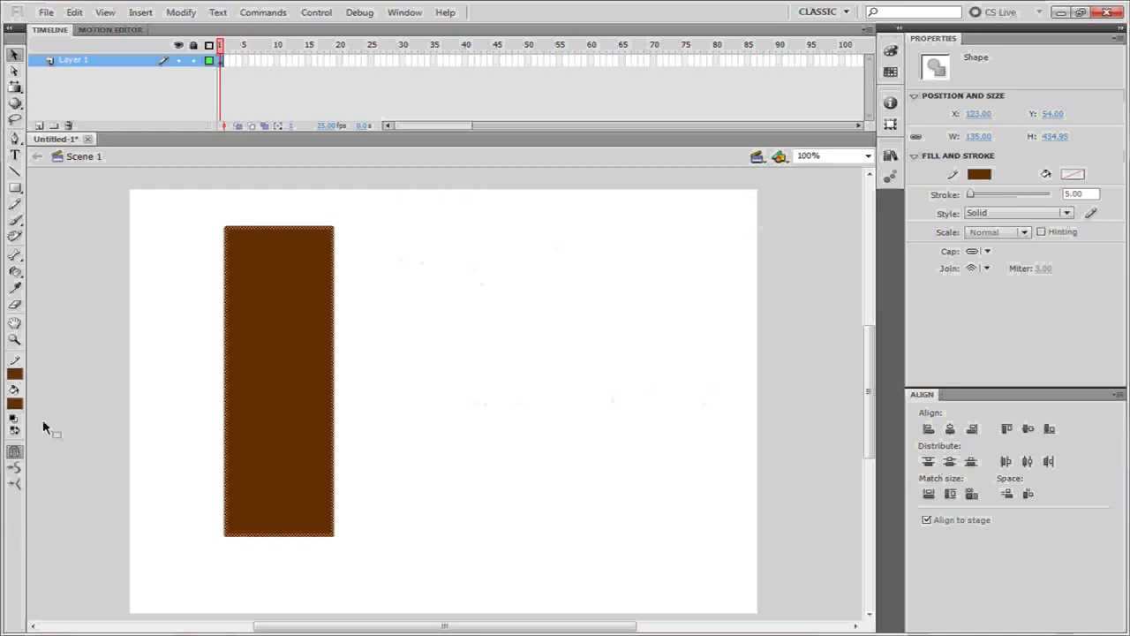
Step: Darken the rectangle's outline to custom brown #3C1E00 by lowering the luminance in the custom colour dialog
click(890, 50)
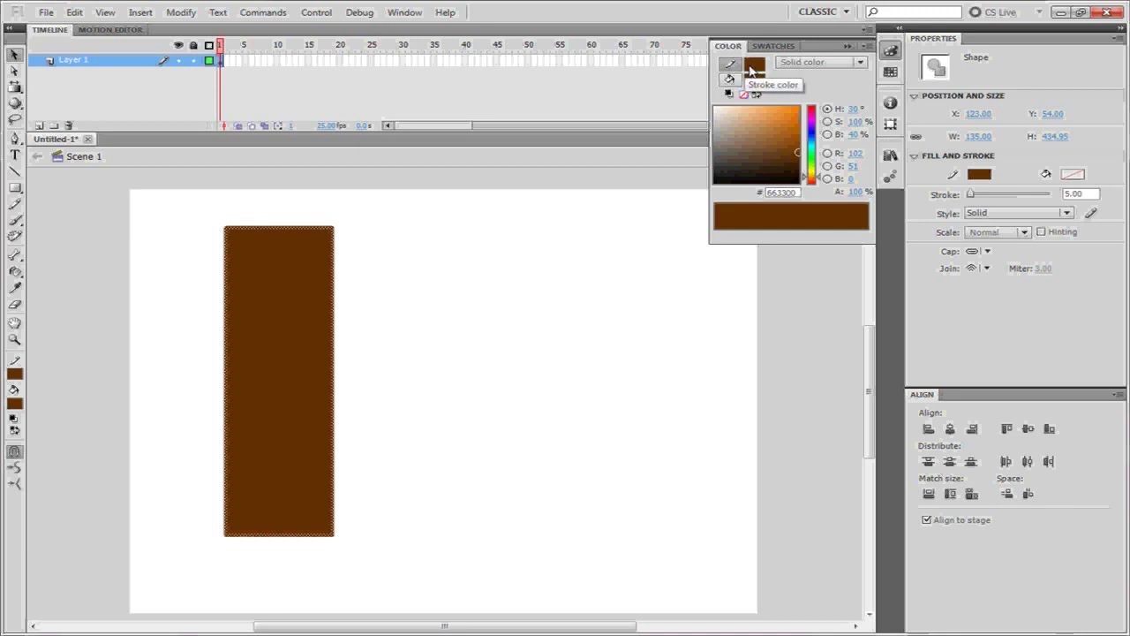
click(755, 66)
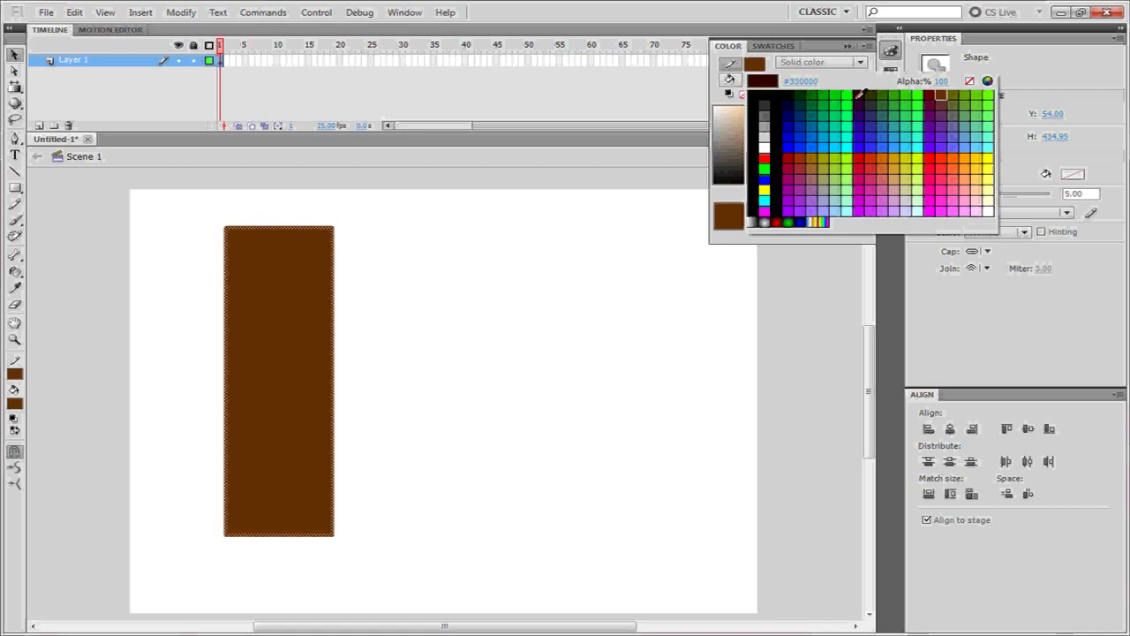
click(988, 81)
drag(574, 201, 620, 255)
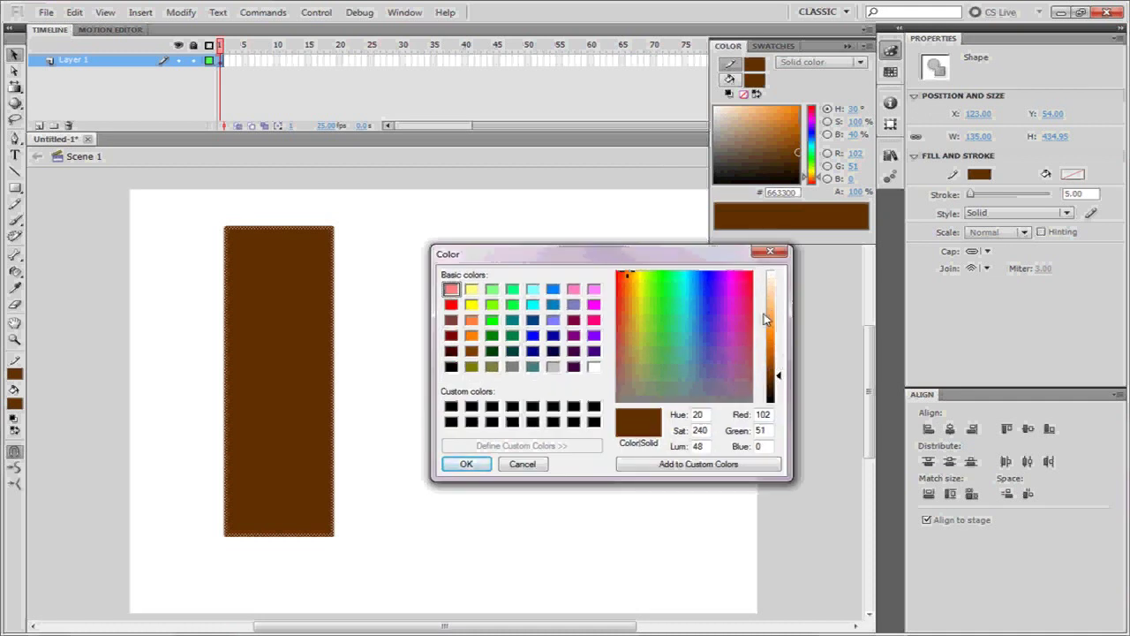
drag(780, 378, 782, 392)
click(463, 462)
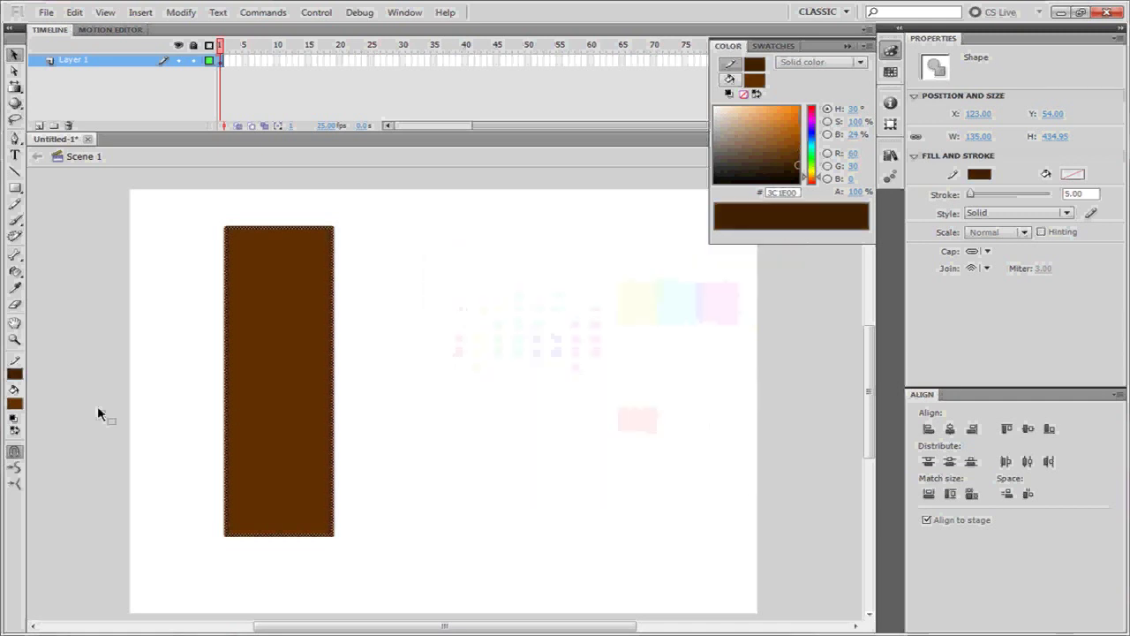
Step: Review the outline's luminance setting in the custom colour dialog
click(15, 374)
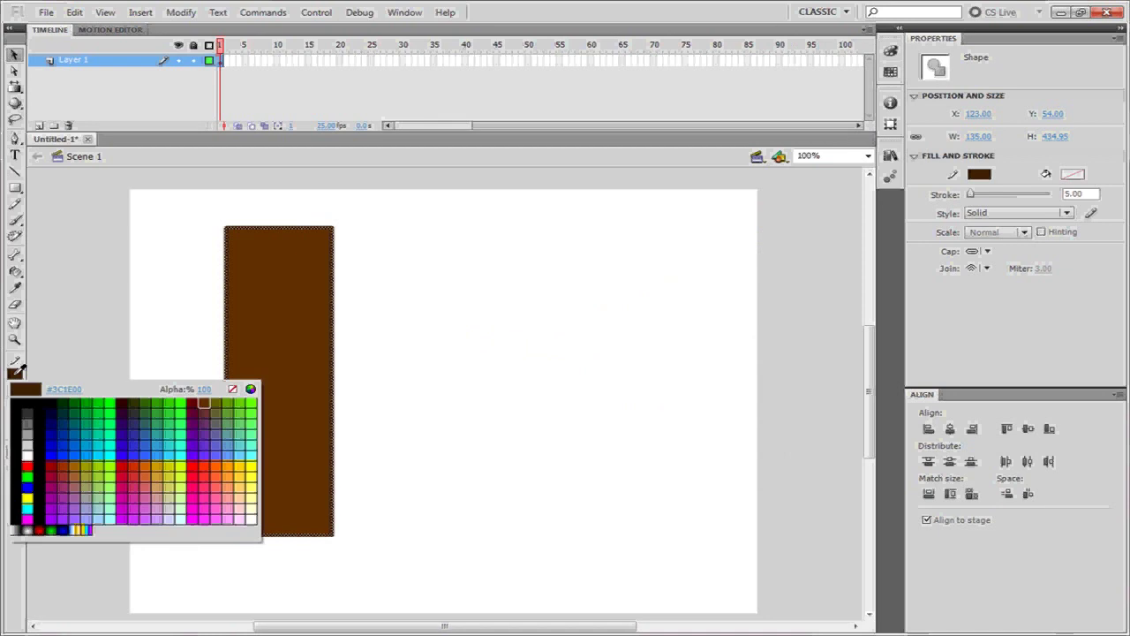
click(250, 389)
mouse_move(734, 345)
mouse_down()
mouse_move(733, 356)
mouse_move(733, 347)
mouse_up()
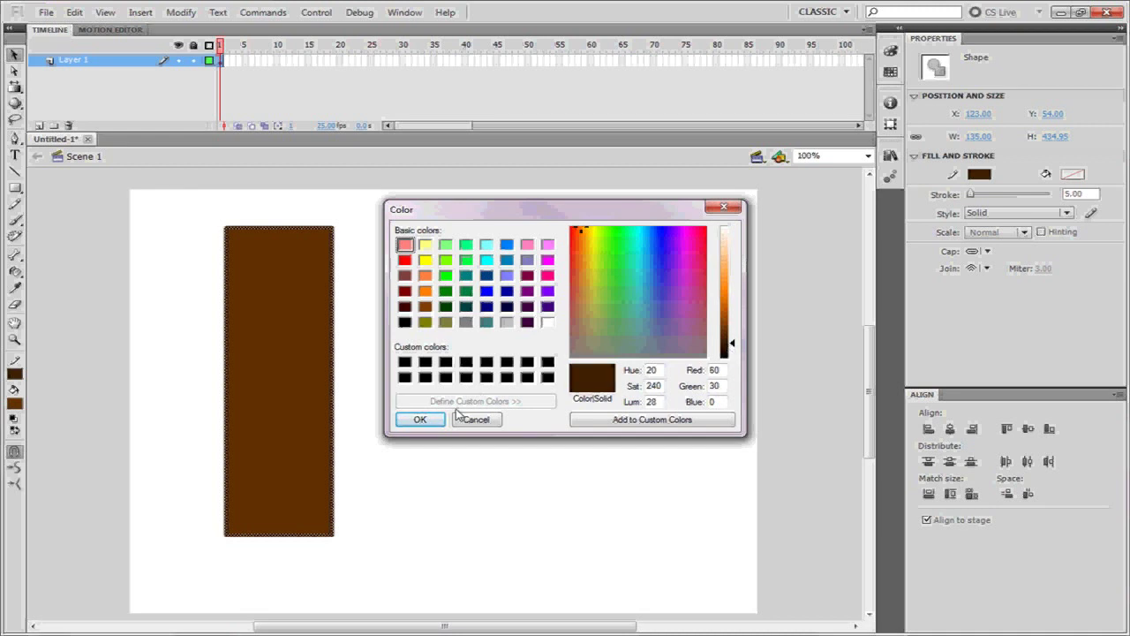
click(419, 420)
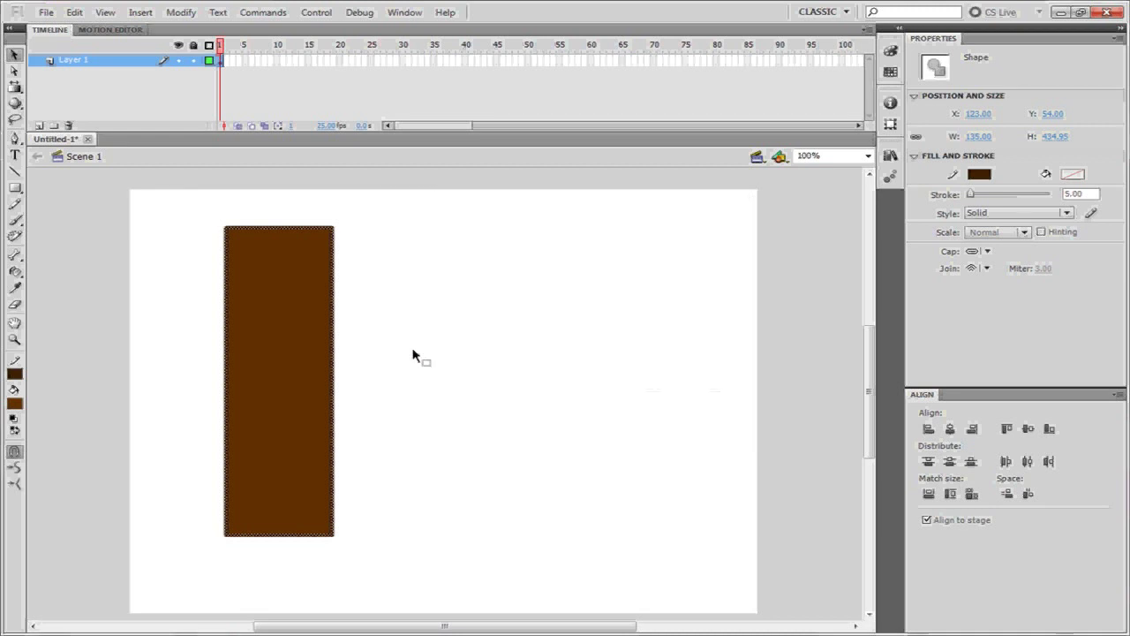
Step: Select the brown rectangle's fill and outline together, with the Selection tool and with the Free Transform tool, and deselect them
click(413, 353)
click(292, 345)
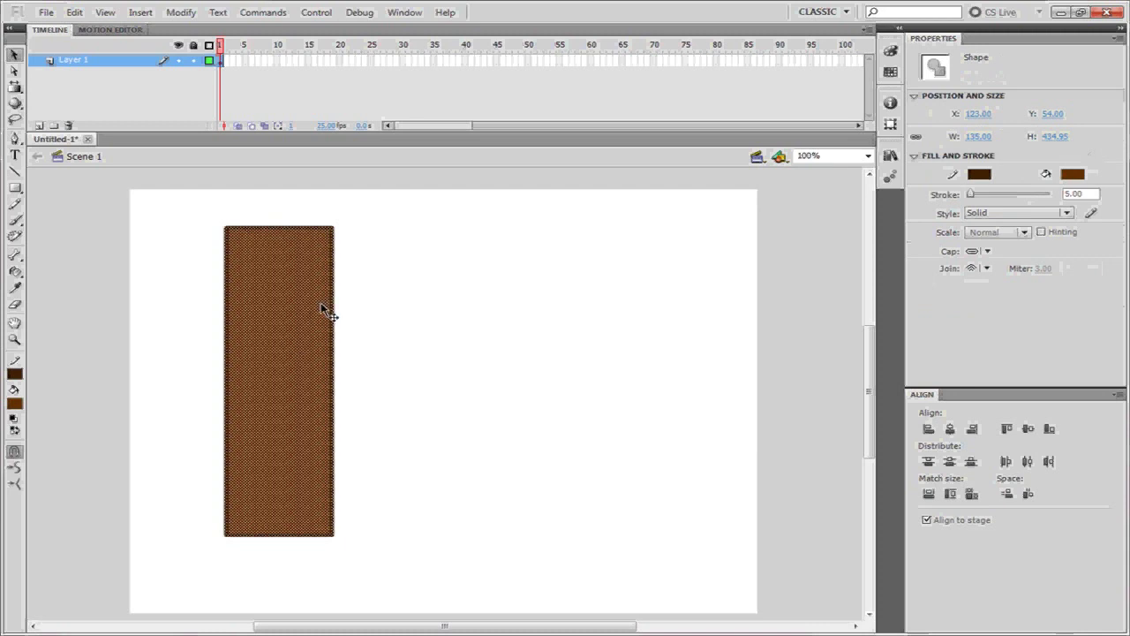
key(q)
click(415, 367)
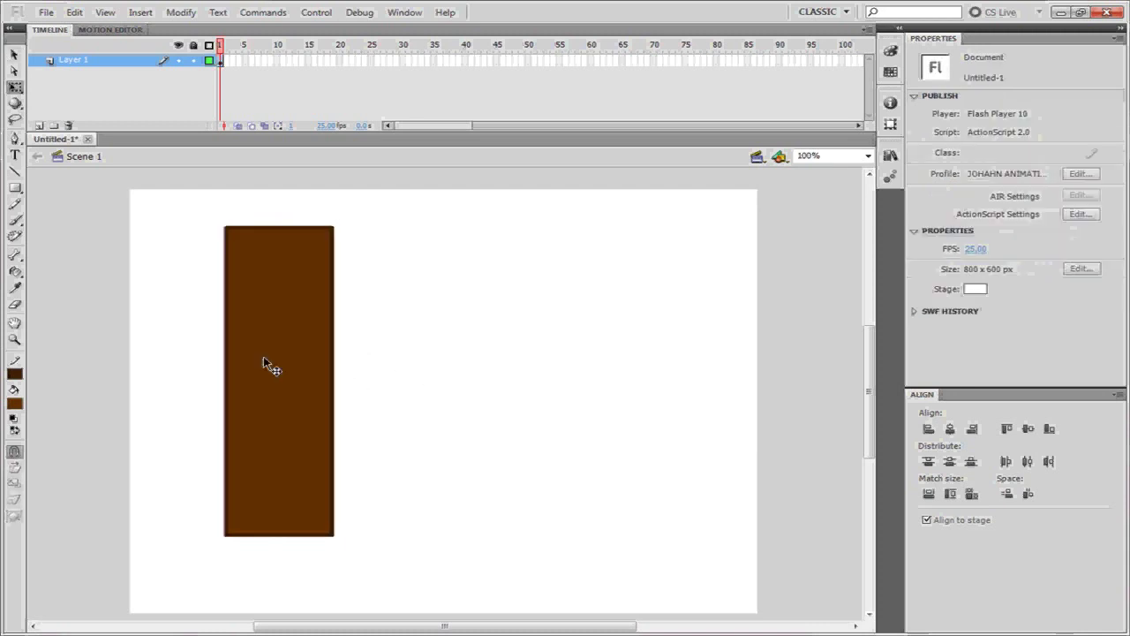
click(265, 364)
click(397, 366)
click(277, 357)
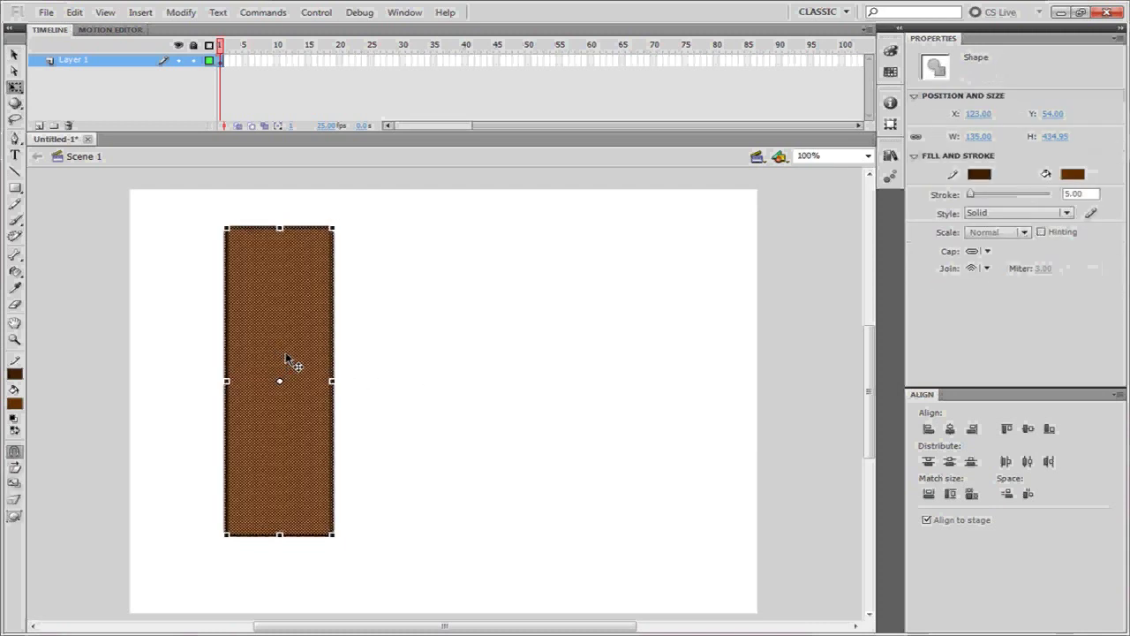
click(386, 372)
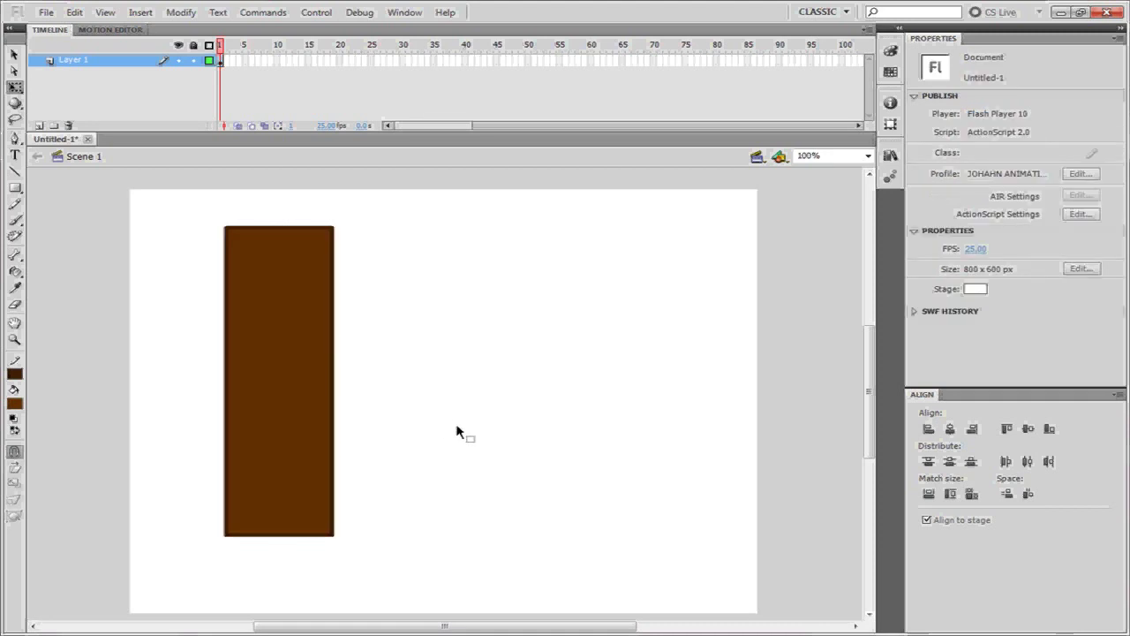
Step: Try moving the rectangle's fill out of its outline, and undo the moves to reunite the two
click(323, 394)
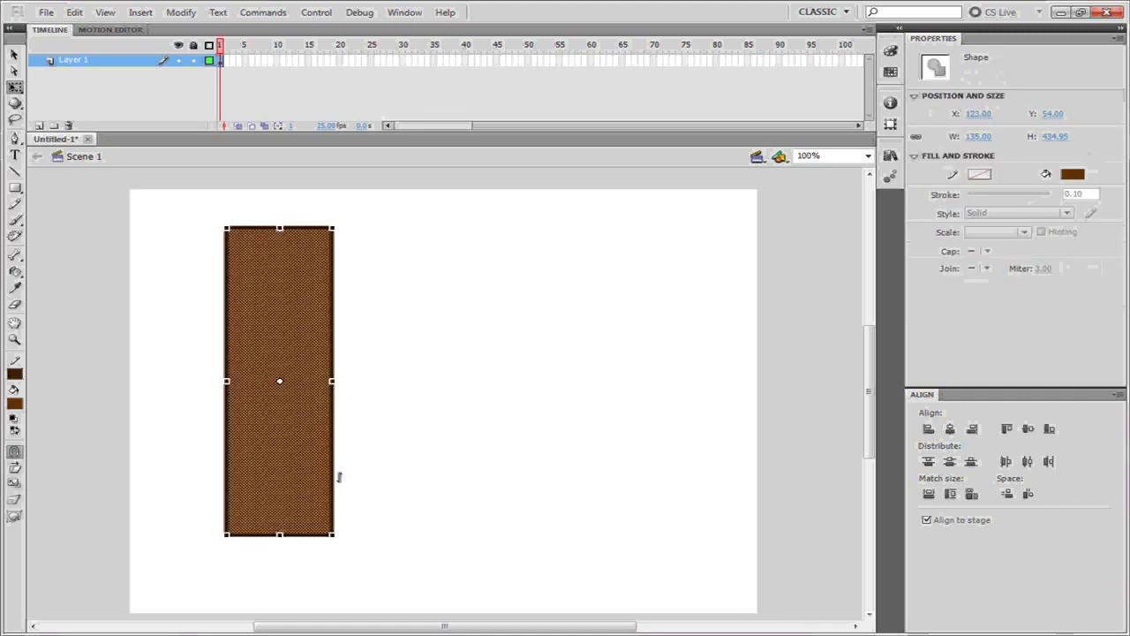
mouse_move(282, 408)
mouse_down()
mouse_move(459, 433)
mouse_move(449, 467)
mouse_move(552, 429)
mouse_up()
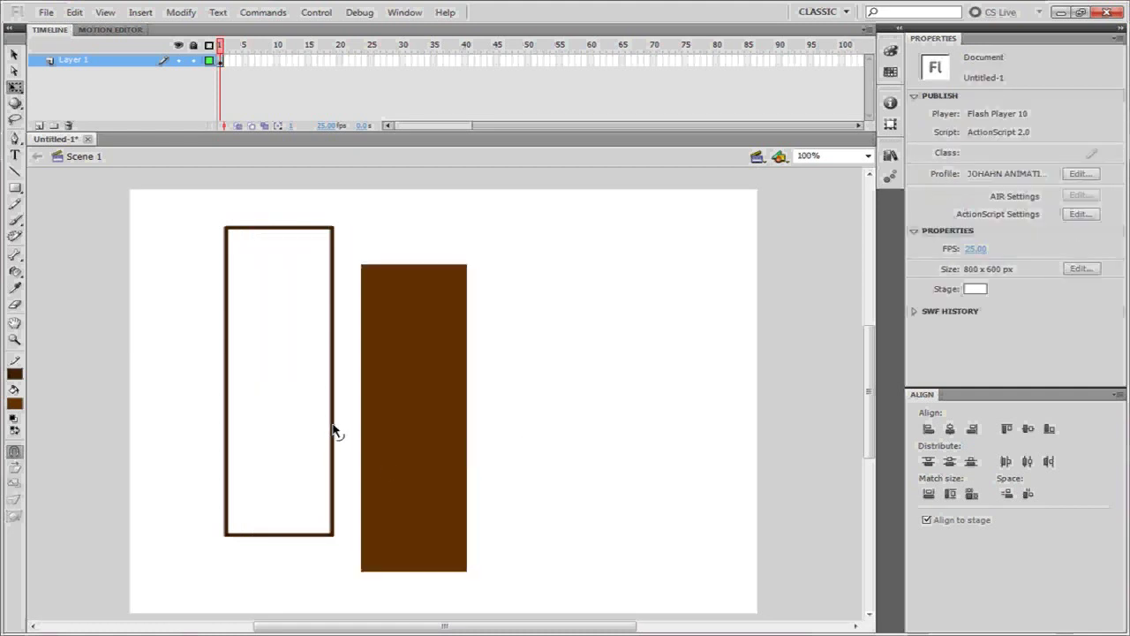
mouse_move(425, 388)
mouse_down()
mouse_move(327, 374)
mouse_move(290, 353)
mouse_move(430, 370)
mouse_up()
key(ctrl+z)
key(ctrl+z)
key(ctrl+z)
key(ctrl+y)
key(ctrl+y)
key(ctrl+z)
click(521, 390)
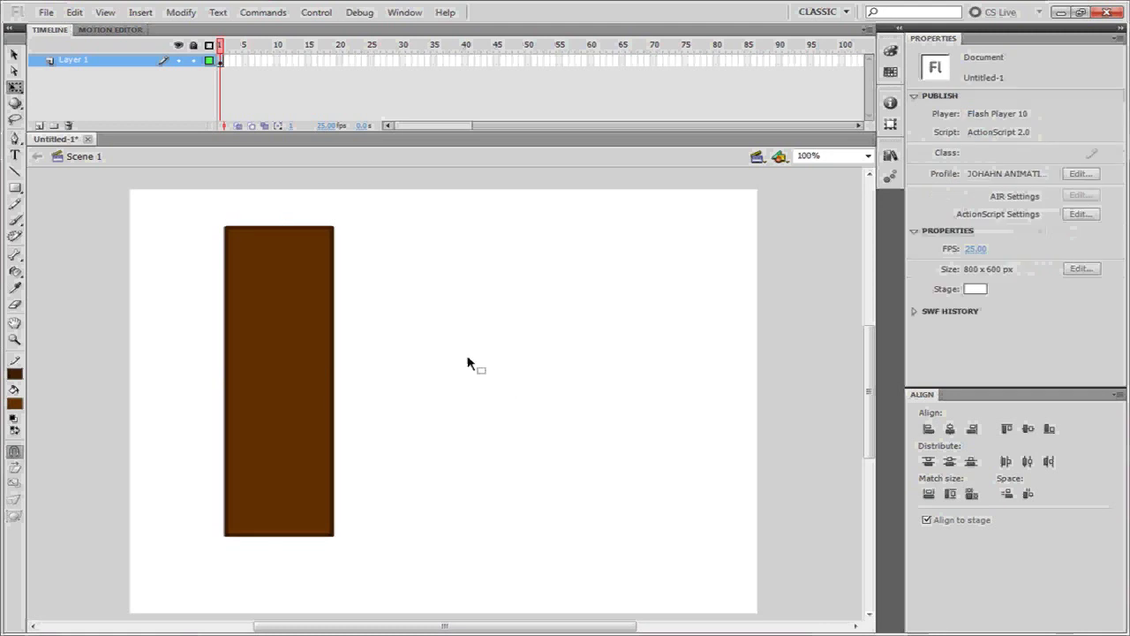
Step: Group the rectangle's fill and outline and scale the group down to about 61 by 224 px
click(271, 349)
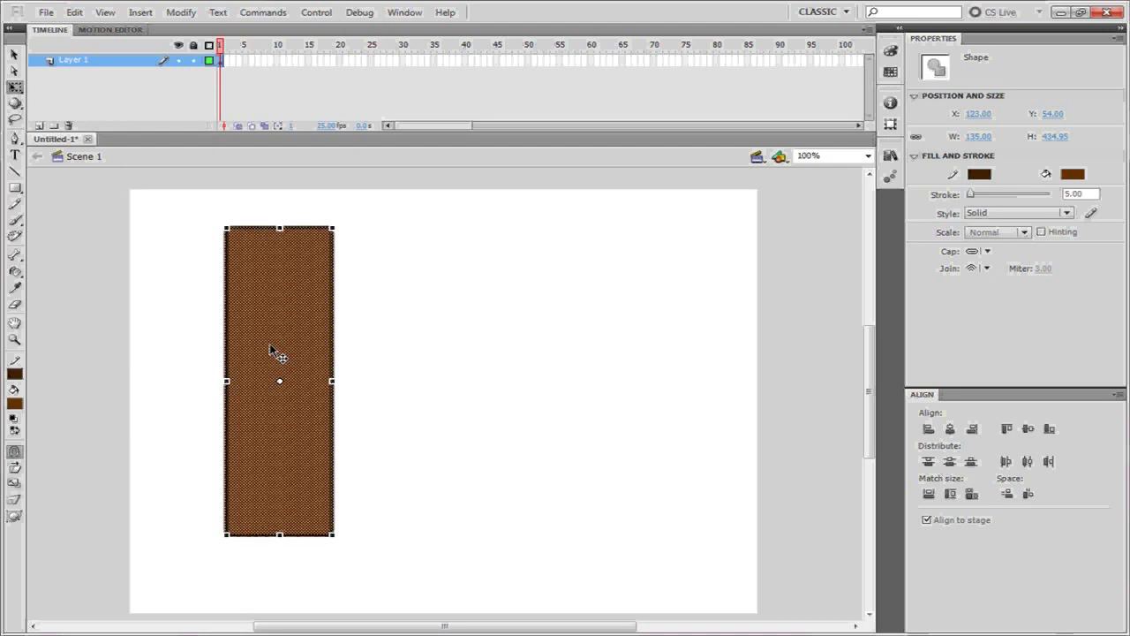
key(ctrl+g)
click(339, 344)
click(323, 339)
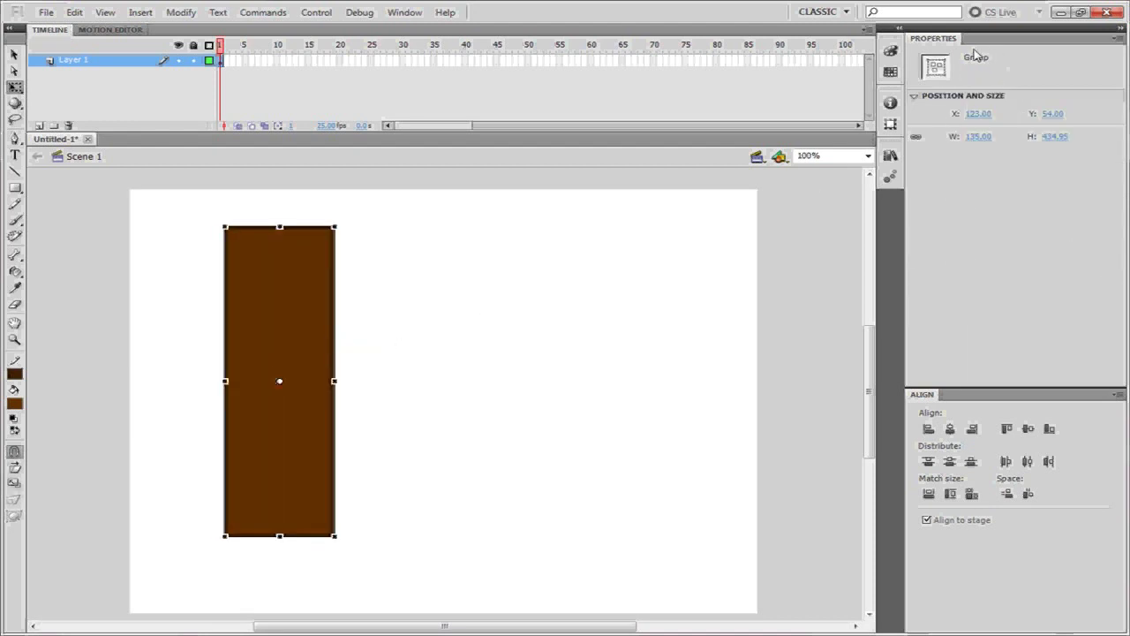
drag(333, 381, 273, 380)
drag(249, 227, 248, 378)
Step: Duplicate the brown post into a row of six across the stage and shift the whole row slightly left
drag(222, 445, 647, 454)
drag(656, 455, 758, 459)
key(ctrl+a)
drag(300, 428, 263, 426)
click(381, 311)
Step: Duplicate a post and reshape the copy into a horizontal rail about 771 by 23 px above the row
drag(380, 412, 451, 233)
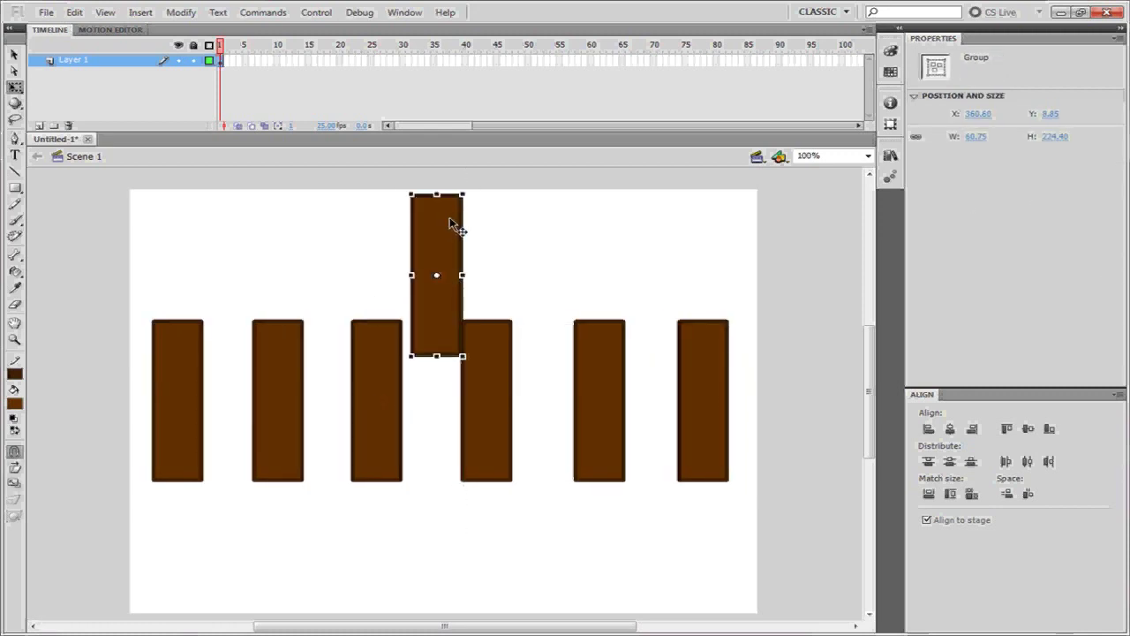
drag(436, 192, 769, 274)
click(633, 314)
drag(592, 281, 535, 263)
click(580, 279)
Step: Place three rails across the posts, at upper, middle and lower height
click(542, 293)
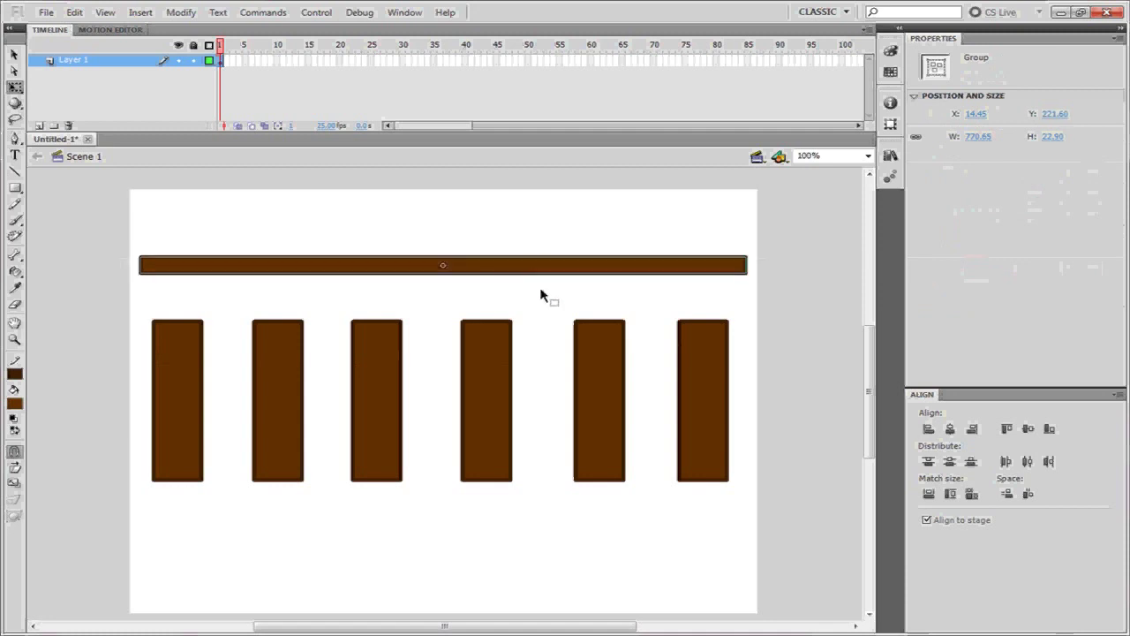
key(ctrl+z)
drag(532, 355, 532, 457)
click(618, 524)
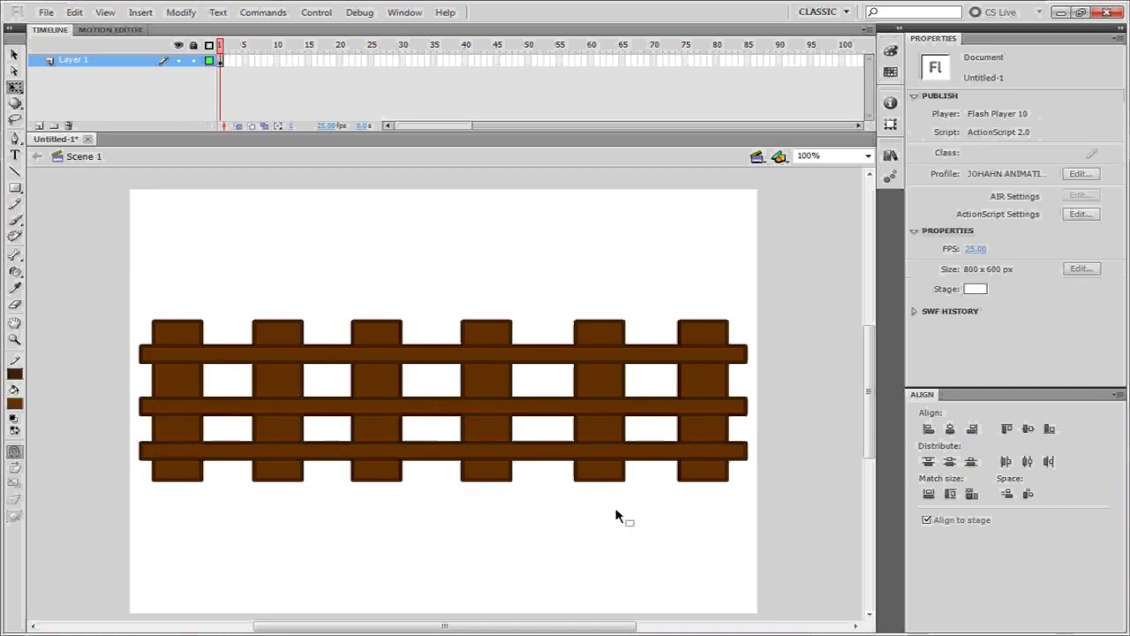
Step: Delete the middle rail and move the lowest rail slightly up
click(542, 409)
key(Delete)
drag(530, 454, 529, 434)
Step: Group all posts and rails into one fence and move it slightly down the stage
drag(781, 292, 151, 525)
key(ctrl+g)
click(850, 386)
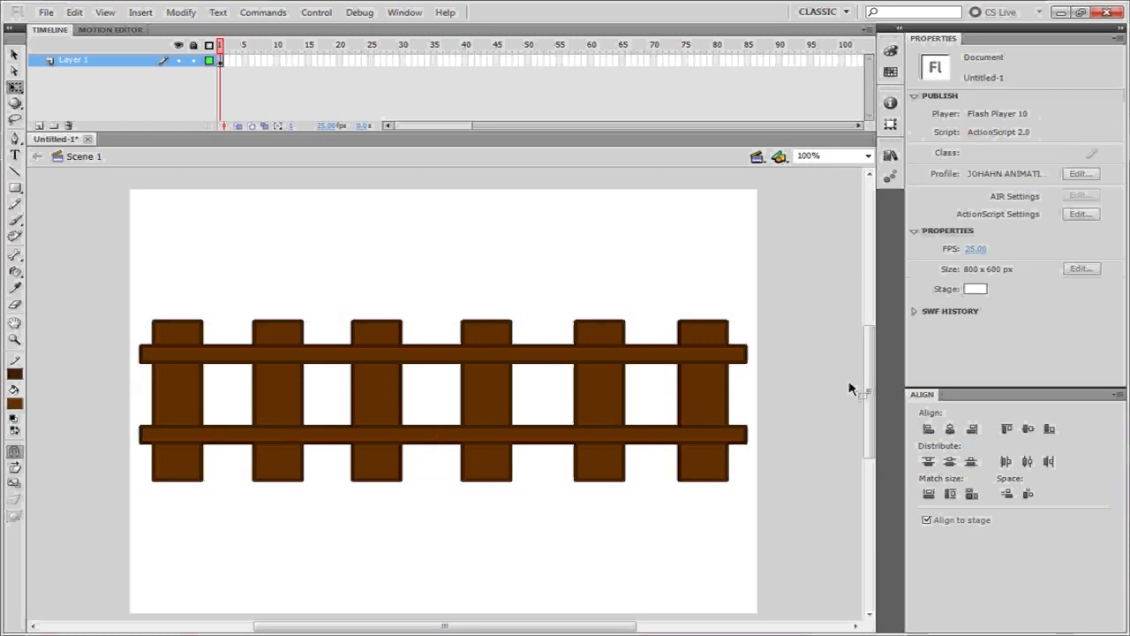
click(179, 432)
drag(178, 433, 180, 447)
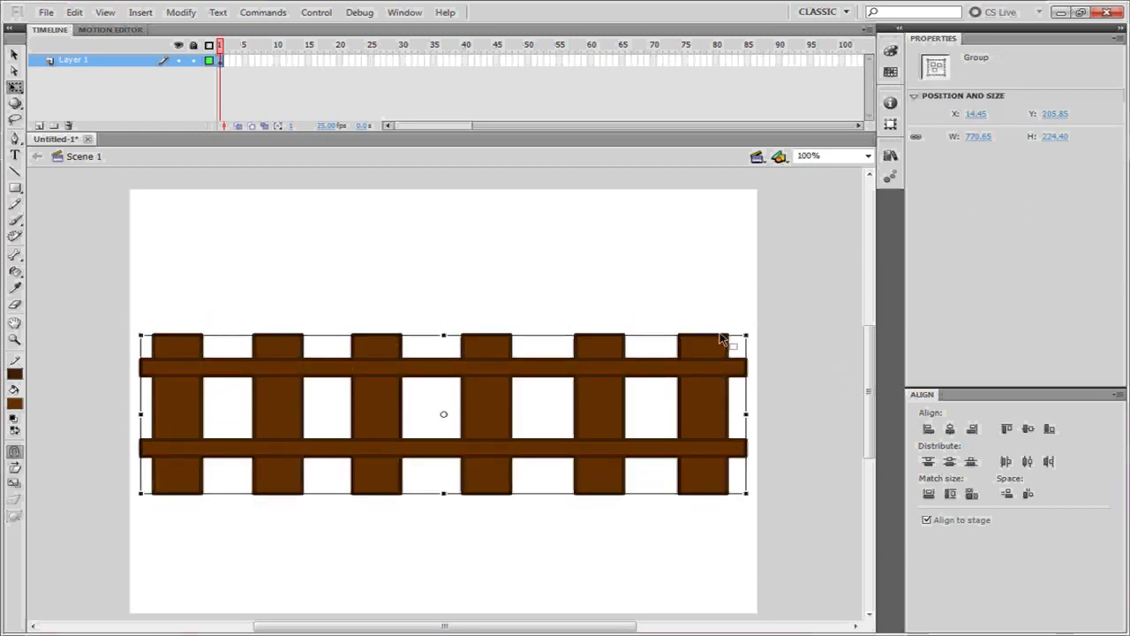
Step: Reselect the grouped fence and move it as one object to about X 19, Y 182
click(780, 344)
click(698, 412)
click(597, 307)
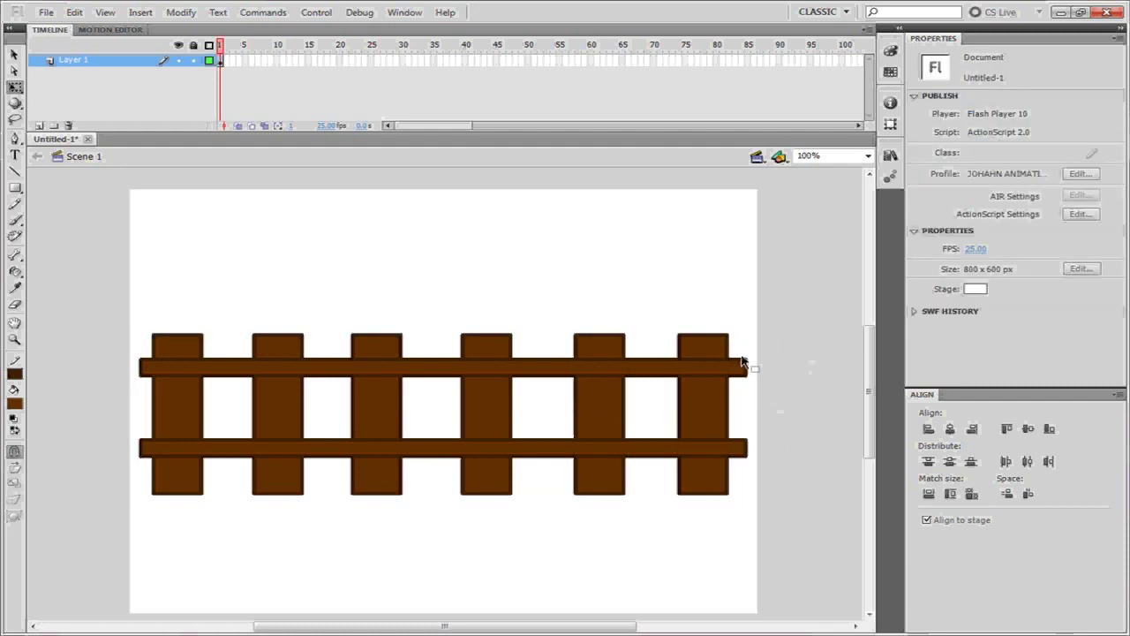
drag(103, 497, 96, 489)
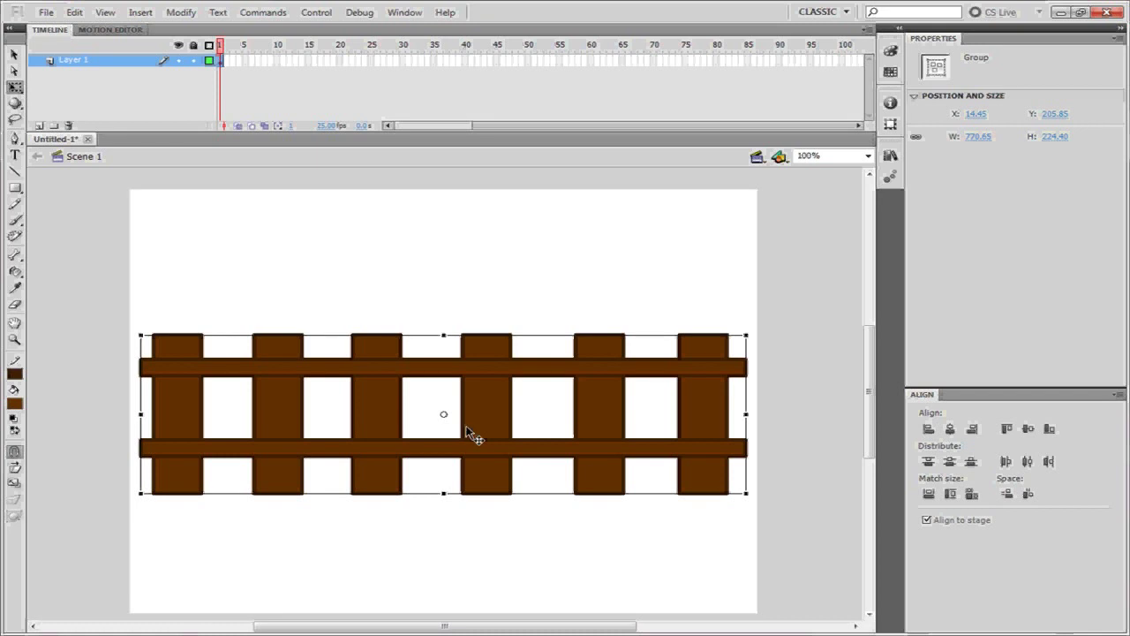
click(512, 302)
click(474, 386)
drag(496, 409, 502, 397)
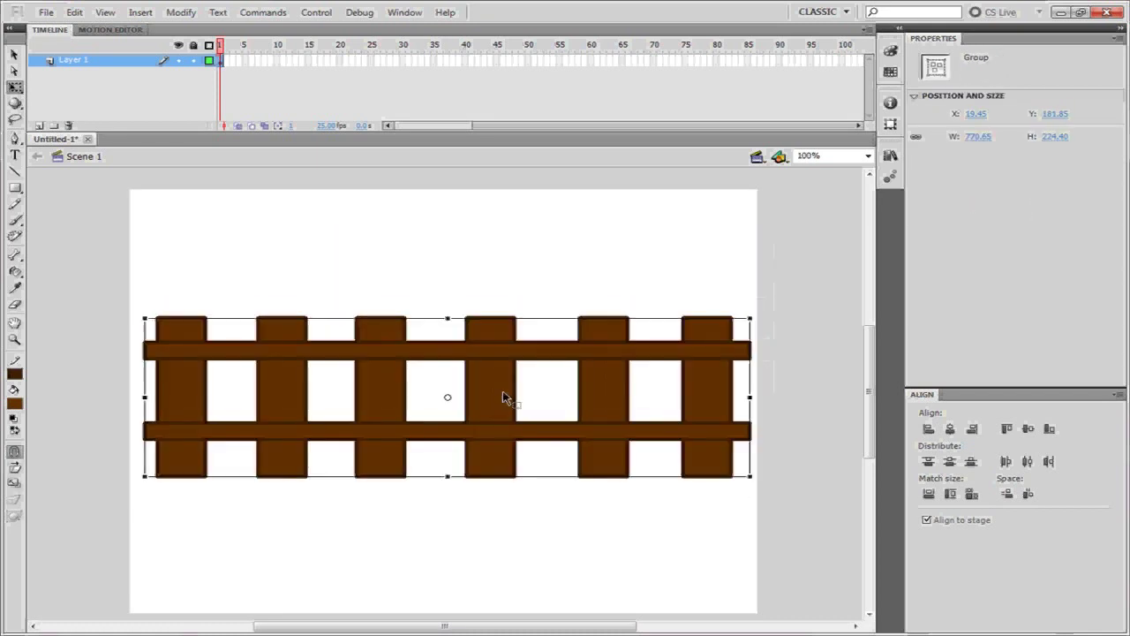
Step: Scale the fence down and repeat it end to end in a continuous row across the upper stage
drag(750, 319, 715, 265)
click(740, 346)
drag(78, 210, 768, 305)
drag(217, 261, 201, 265)
click(296, 349)
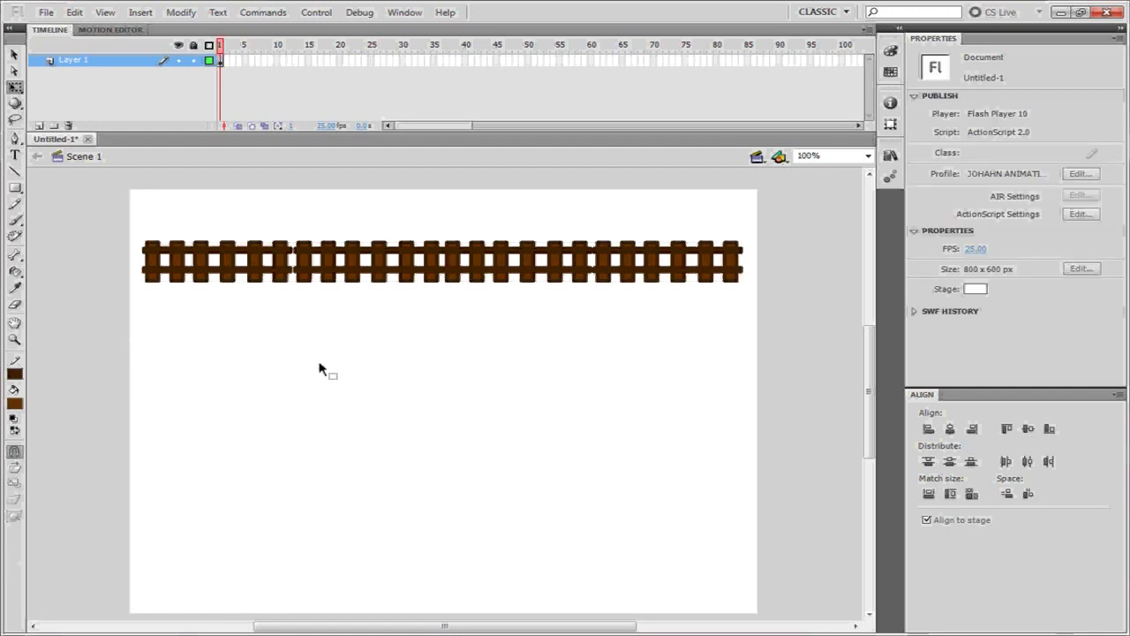
Step: Delete the row of fences and draw an upright brown oval about 92 px wide with the Oval tool
drag(136, 211, 824, 361)
key(Delete)
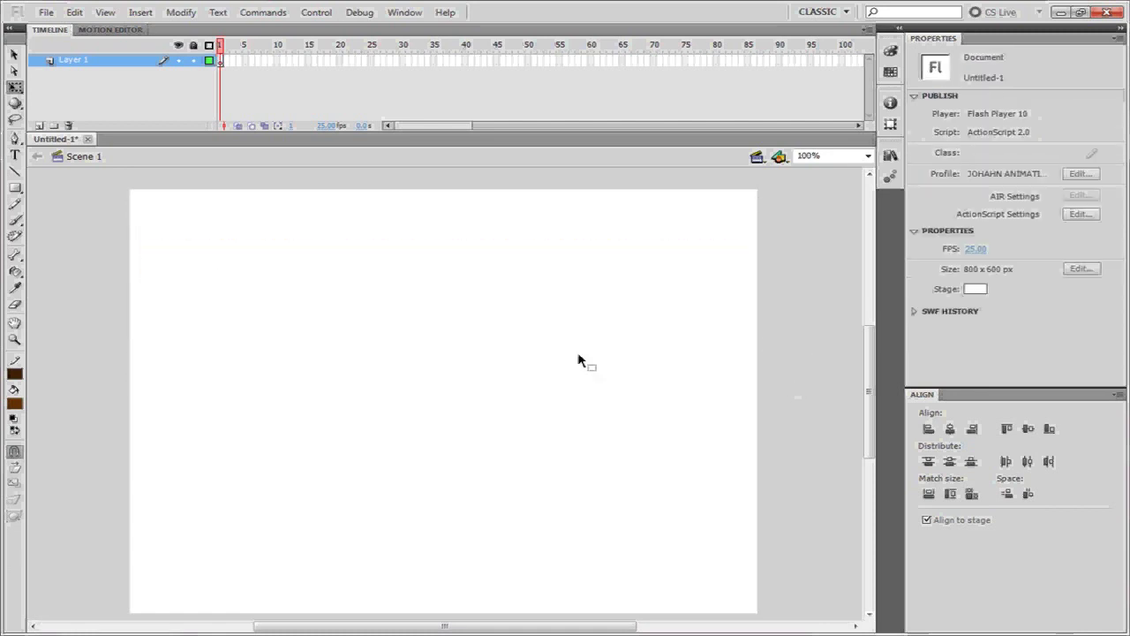
click(15, 188)
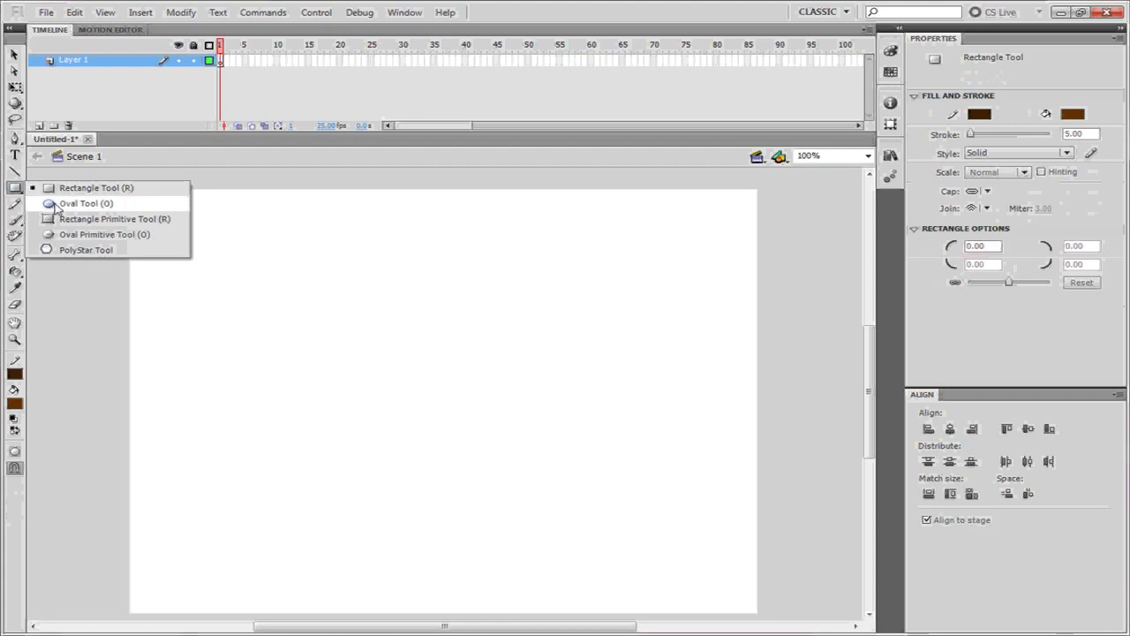
click(71, 202)
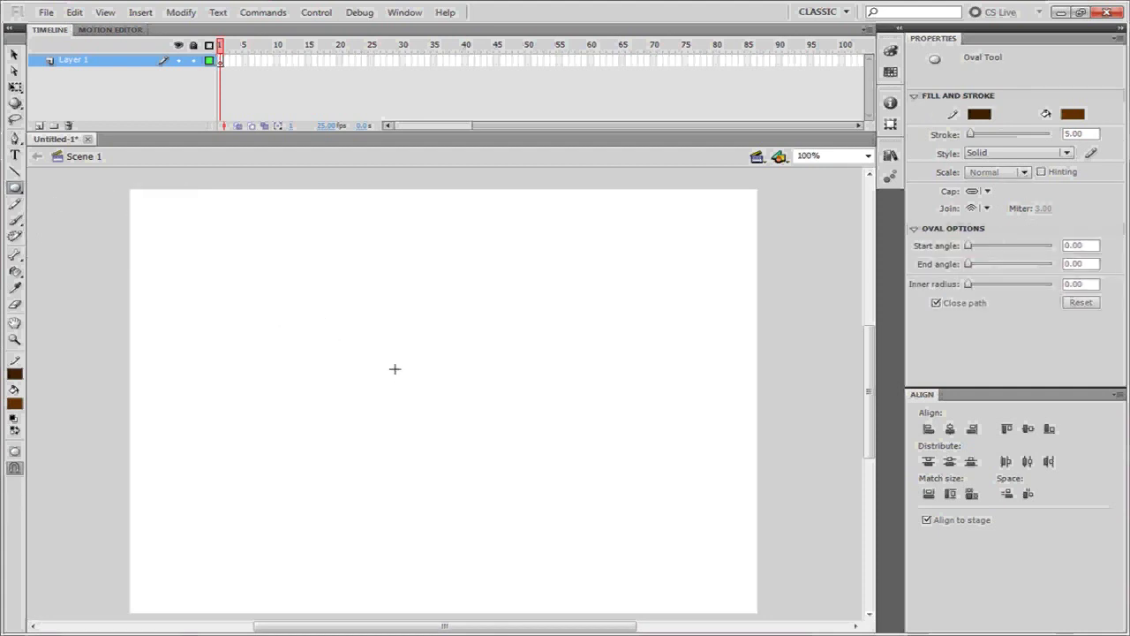
drag(293, 266, 366, 386)
Step: Select the oval's dark outline and delete it, keeping only the fill
key(v)
click(359, 354)
click(381, 349)
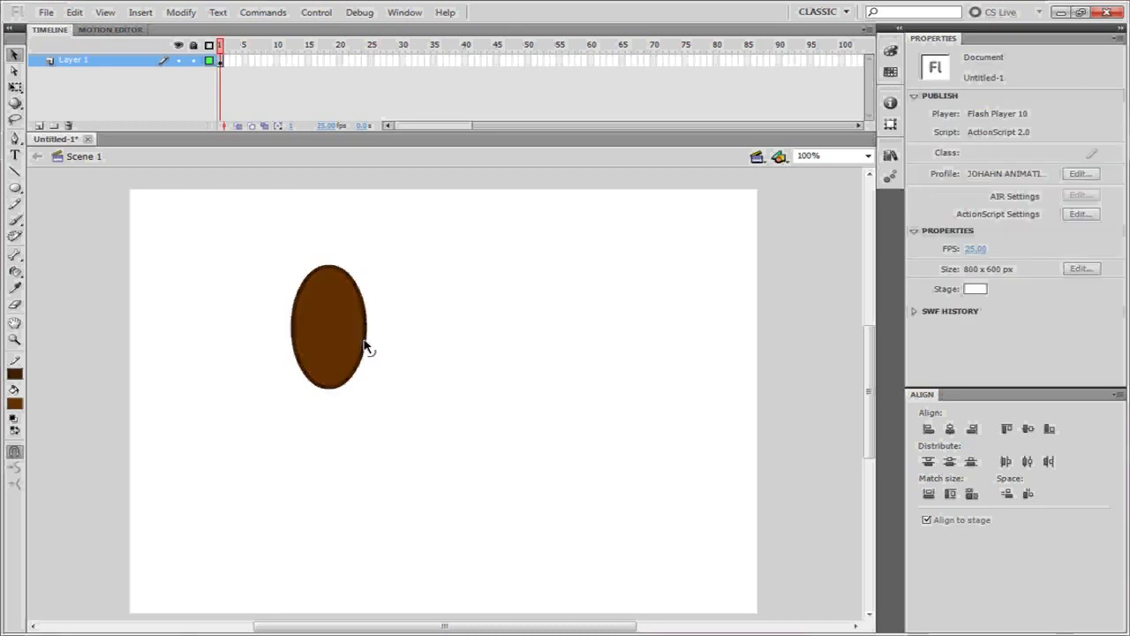
click(364, 346)
click(394, 346)
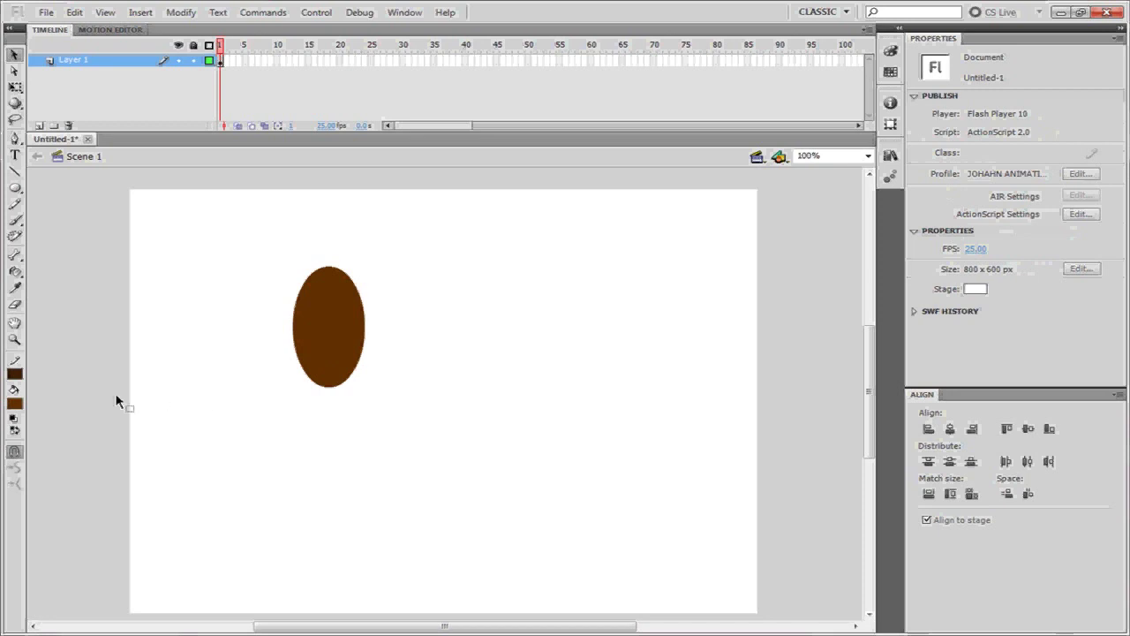
Step: Set the stroke colour to none and draw a second brown oval about 114 by 238 px beside the first
click(15, 375)
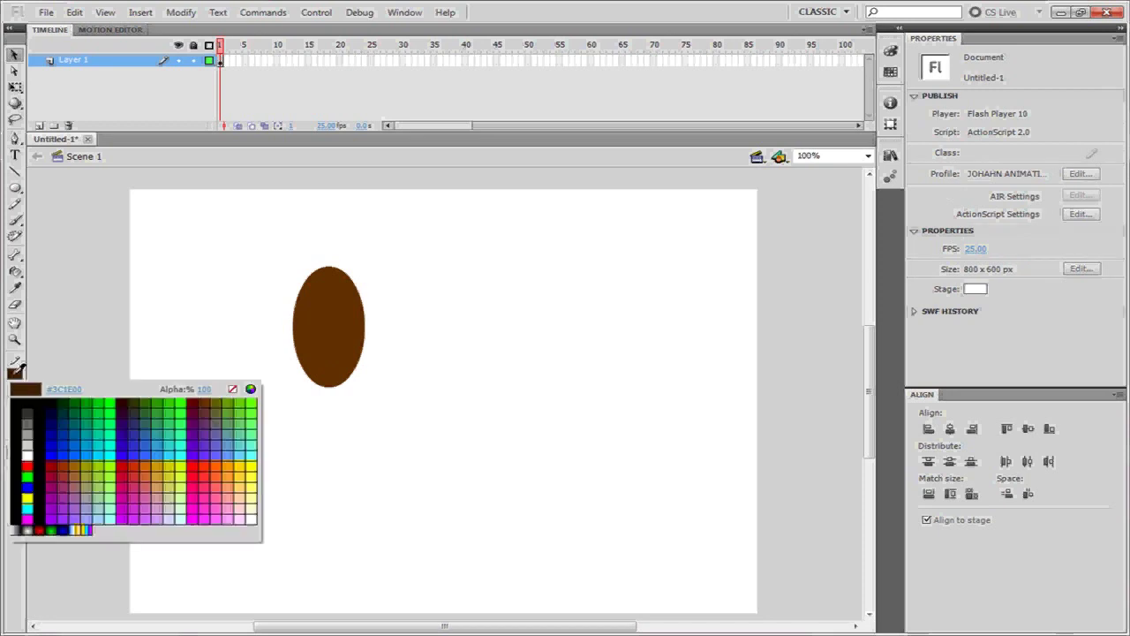
click(234, 391)
click(15, 188)
drag(472, 241, 563, 416)
key(v)
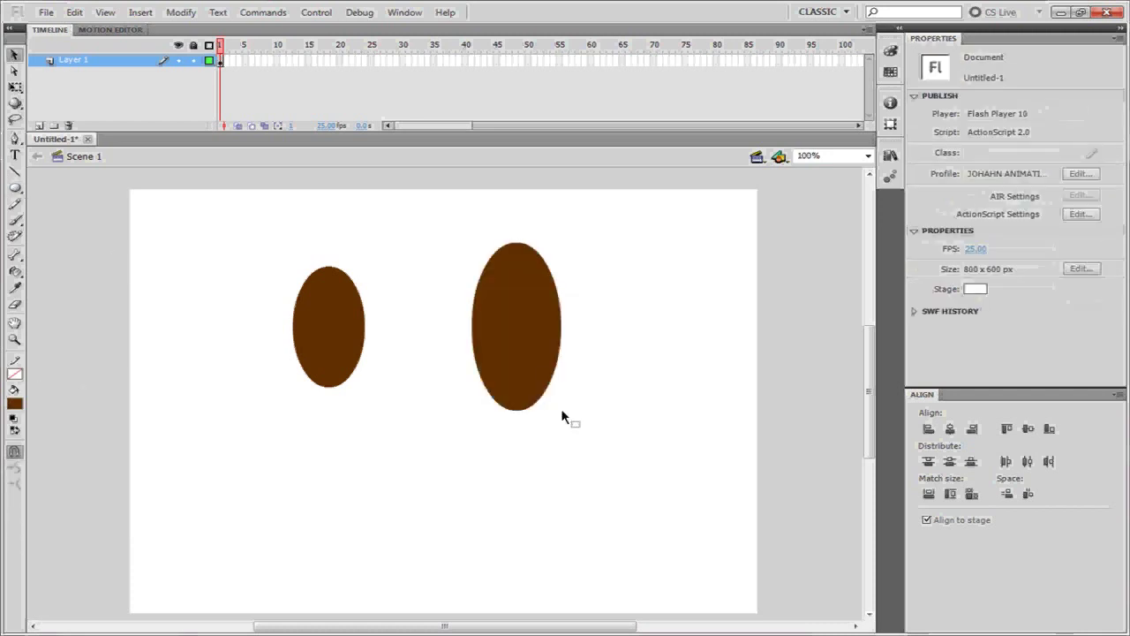
Step: Delete the smaller oval, and duplicate the remaining one side by side near the middle of the stage
click(354, 334)
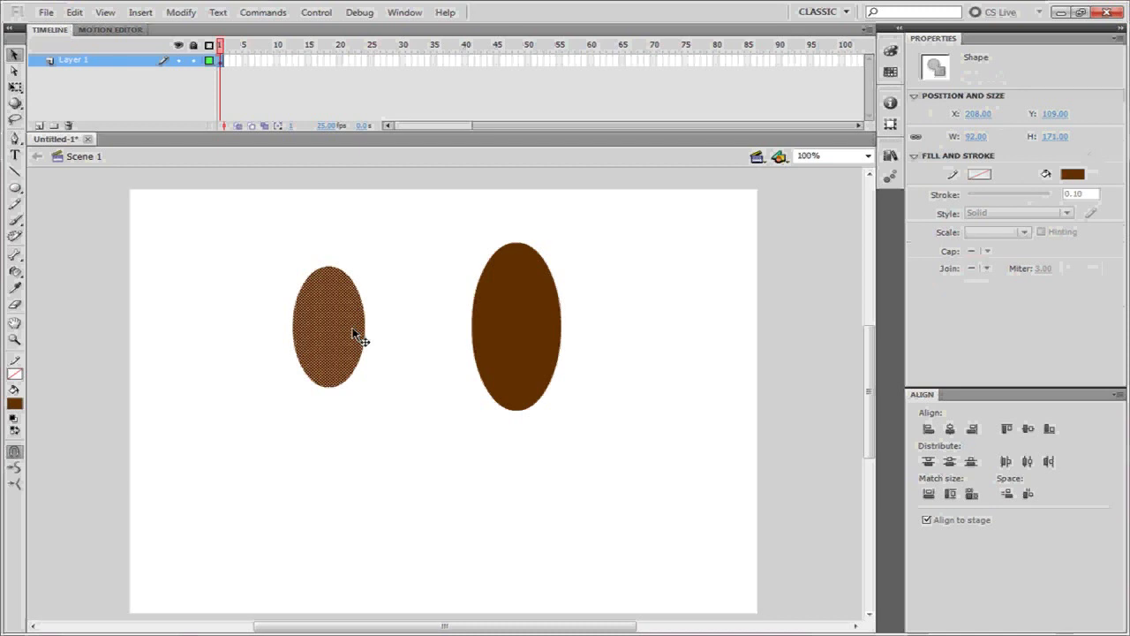
key(Delete)
drag(513, 328, 467, 388)
key(q)
drag(499, 346, 372, 353)
click(497, 341)
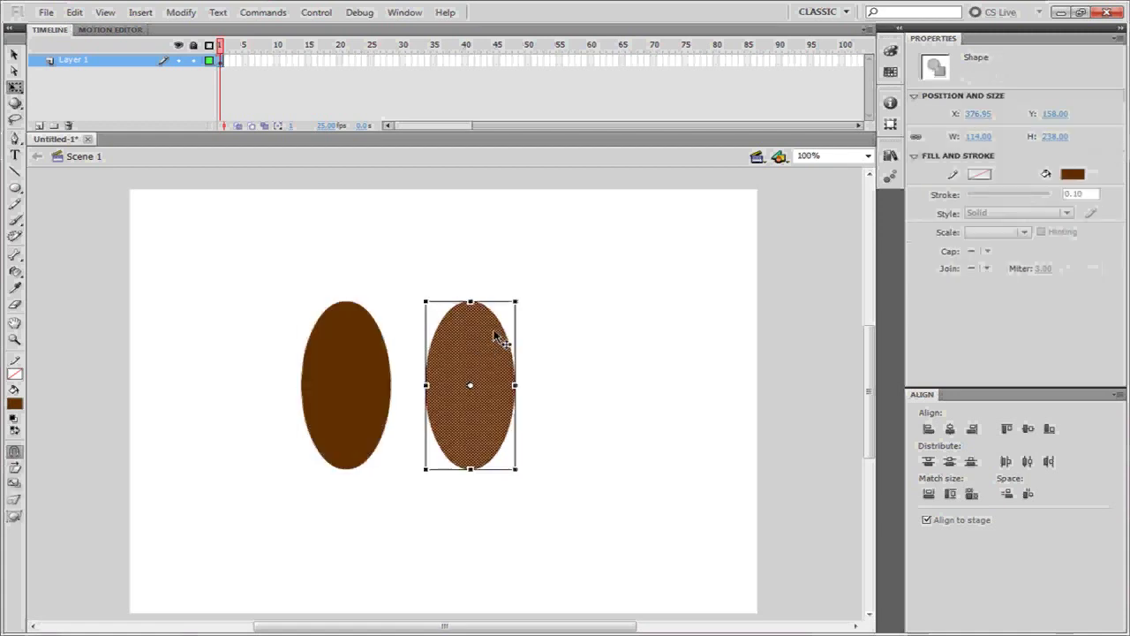
Step: Tilt the two ovals in opposite directions and overlap them into one heart-shaped leaf about 173 by 232 px
drag(522, 298, 543, 309)
click(386, 328)
click(370, 325)
drag(397, 292, 364, 294)
drag(345, 353, 422, 354)
click(627, 351)
drag(460, 405, 497, 348)
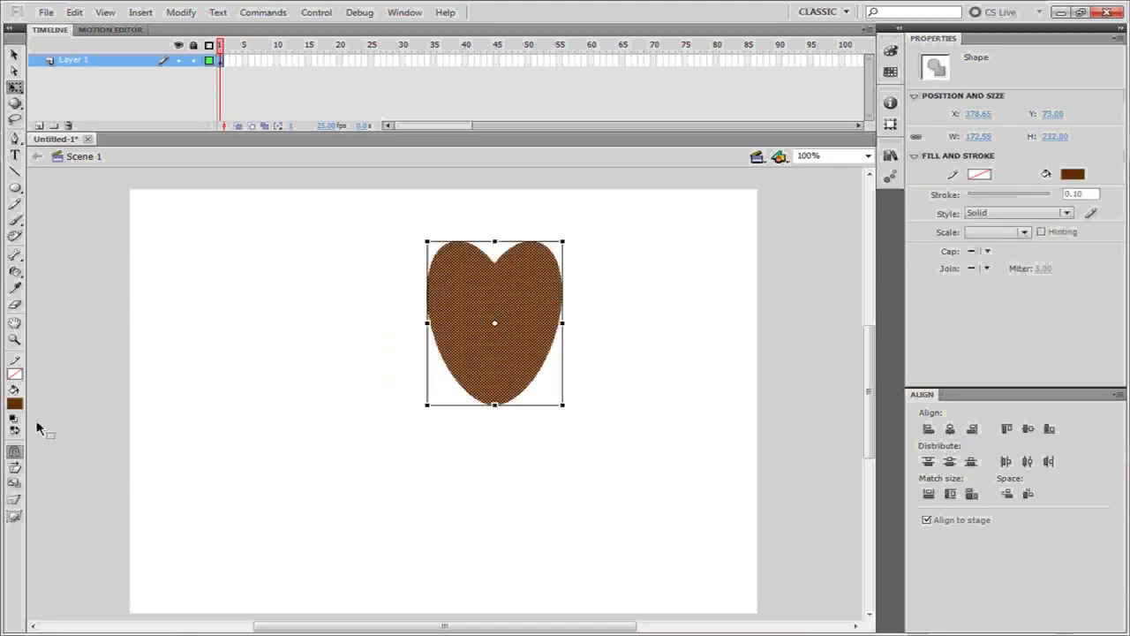
Step: Recolour the heart shape dark green #006600 and duplicate it to its left
click(15, 404)
click(85, 430)
click(379, 451)
click(517, 385)
drag(517, 386, 344, 390)
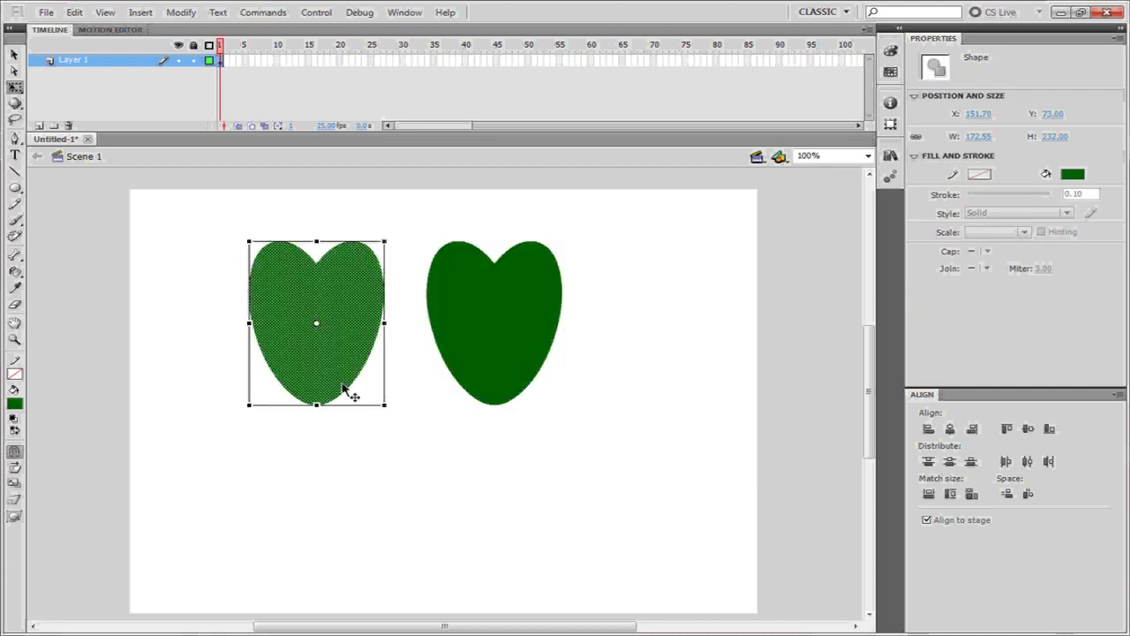
Step: Recolour the copied heart a brighter green and scale it down to about 108 by 145 px
click(18, 405)
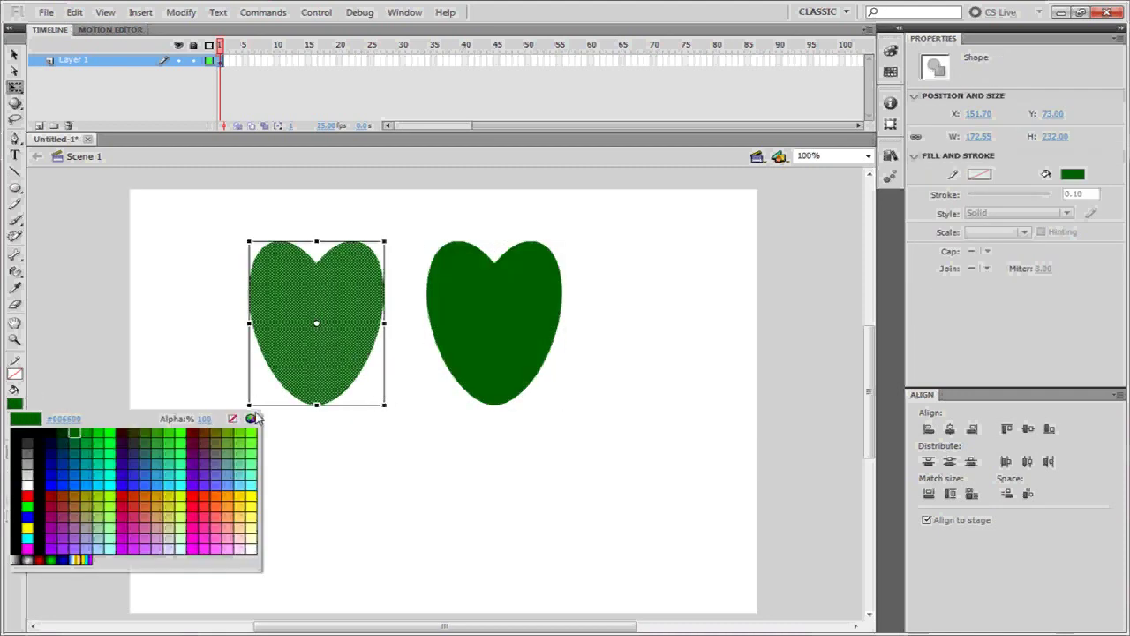
click(89, 431)
drag(249, 241, 300, 302)
Step: Group the hearts and place the small bright green one inside the dark one, aligned at the lower tip
click(497, 340)
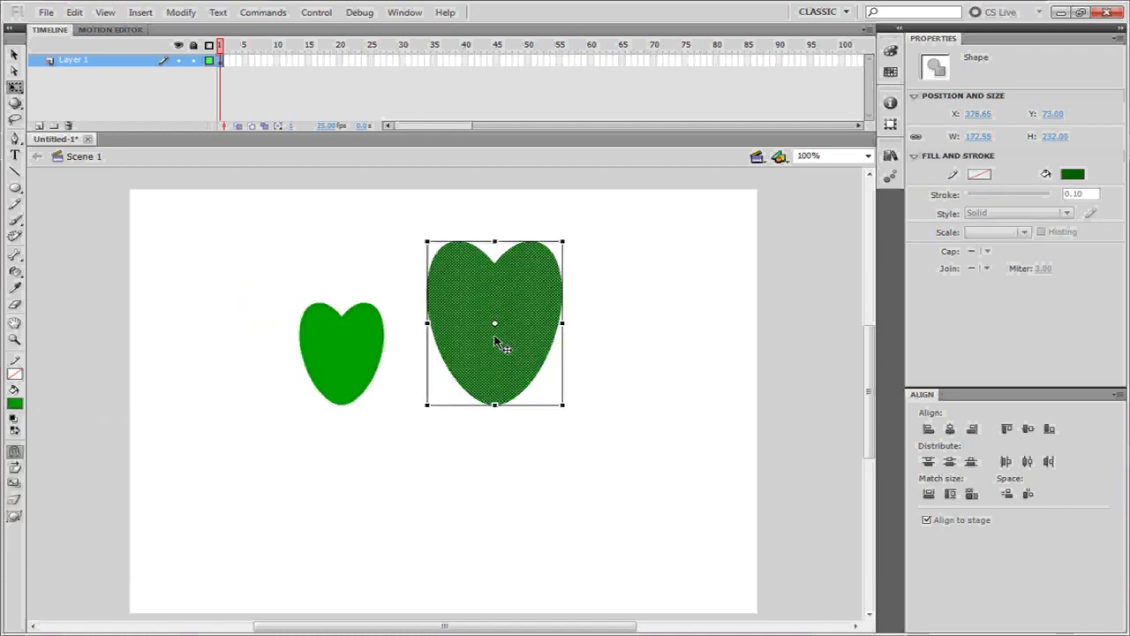
key(ctrl+g)
click(326, 353)
drag(336, 386, 490, 381)
click(543, 449)
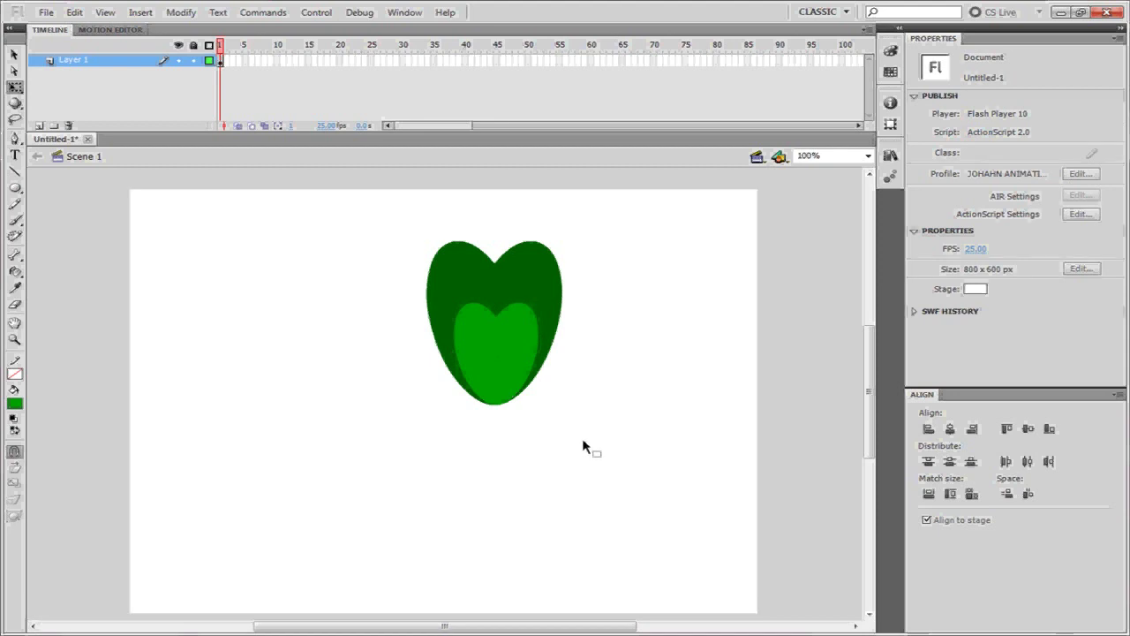
Step: Send the small bright green heart to the back and place it behind the dark green heart
drag(509, 353, 433, 355)
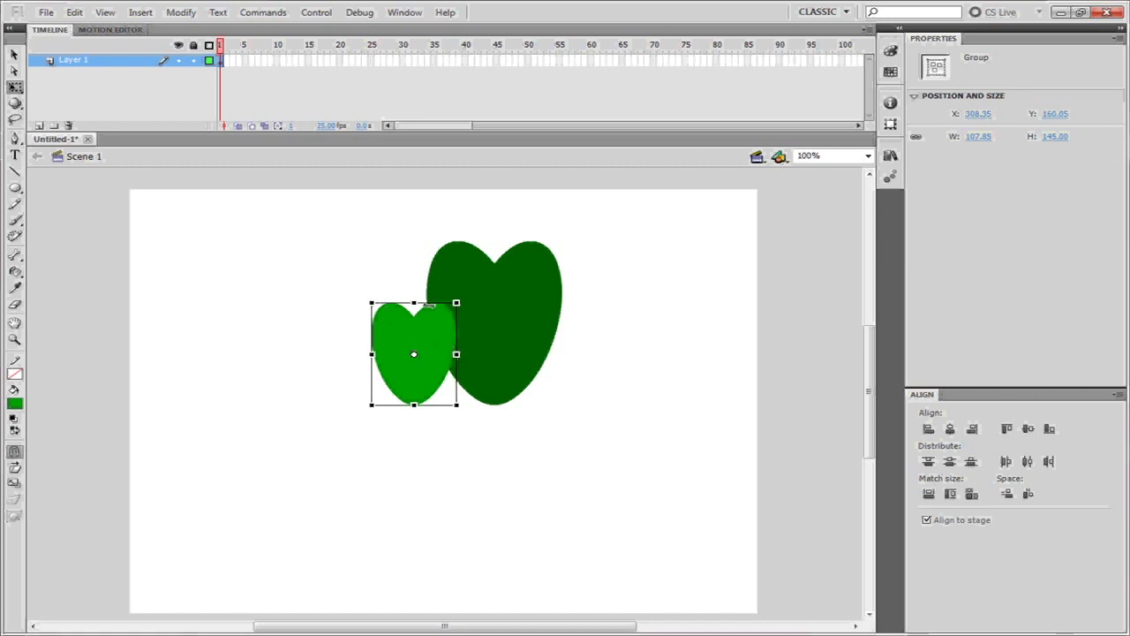
right_click(424, 333)
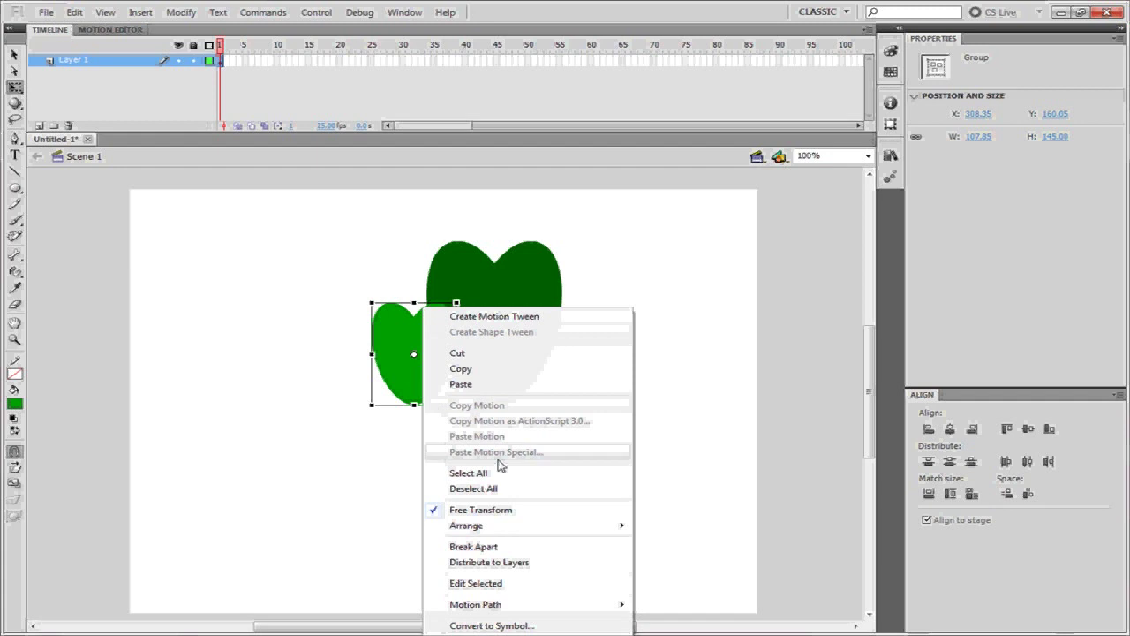
mouse_move(527, 534)
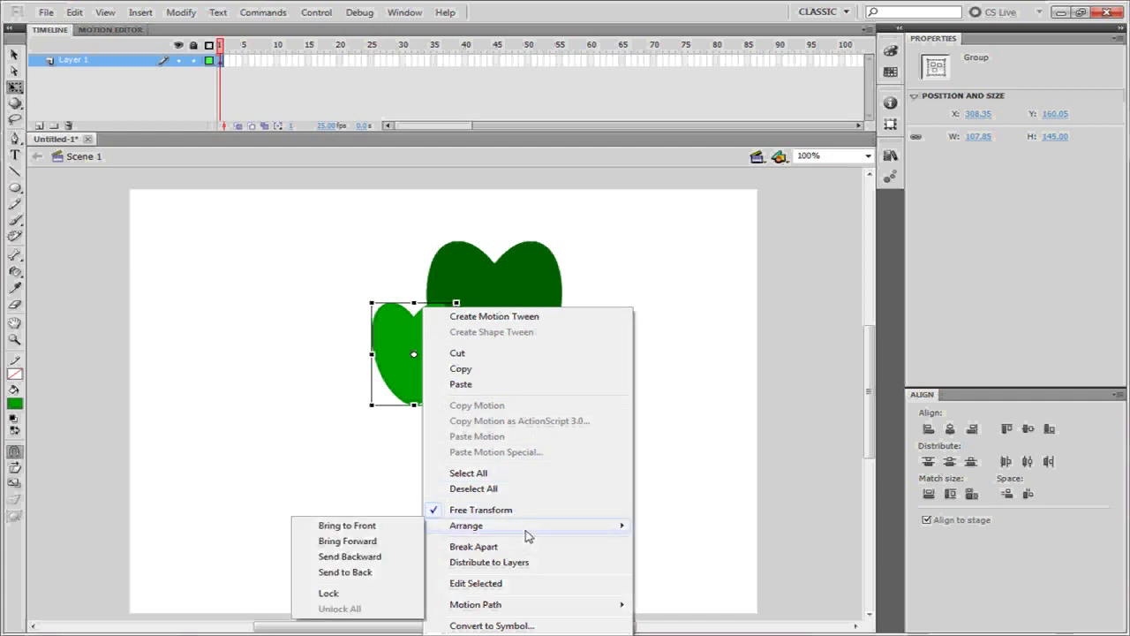
click(375, 572)
click(385, 425)
click(412, 394)
drag(416, 378, 497, 375)
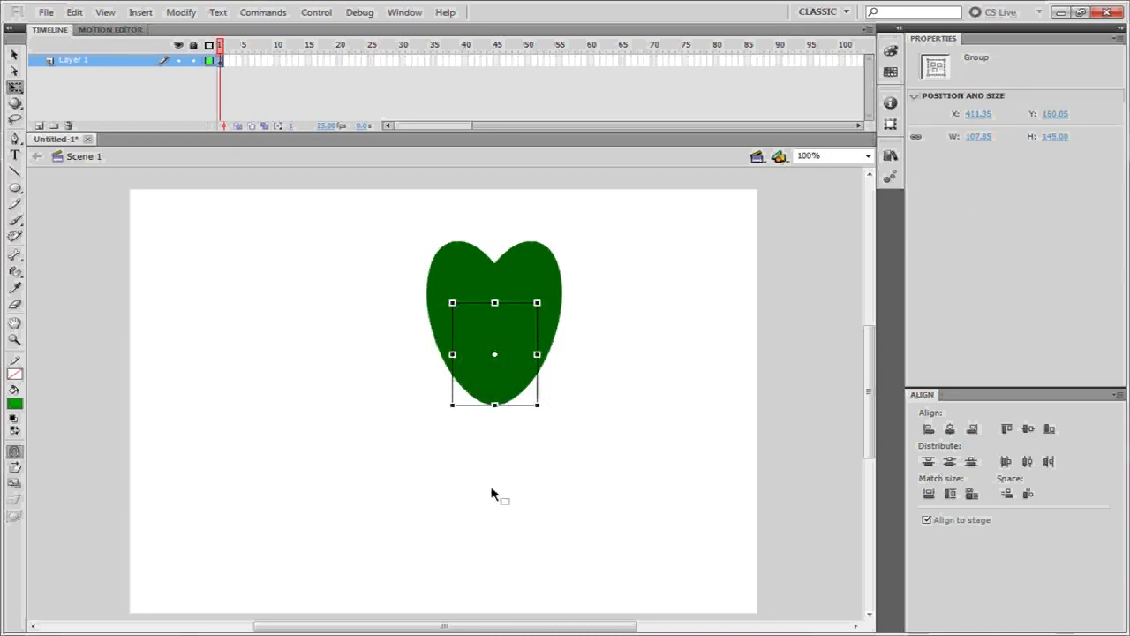
click(499, 494)
Step: Send the large dark green heart to the back of the stacking order, behind the small heart
click(548, 263)
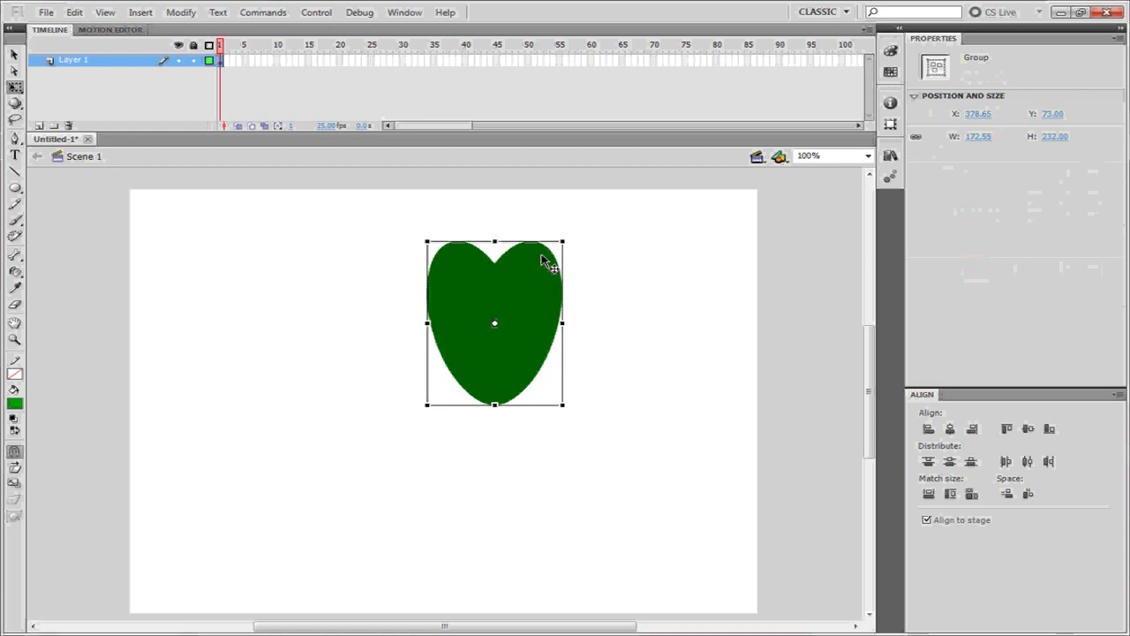
right_click(548, 263)
mouse_move(639, 476)
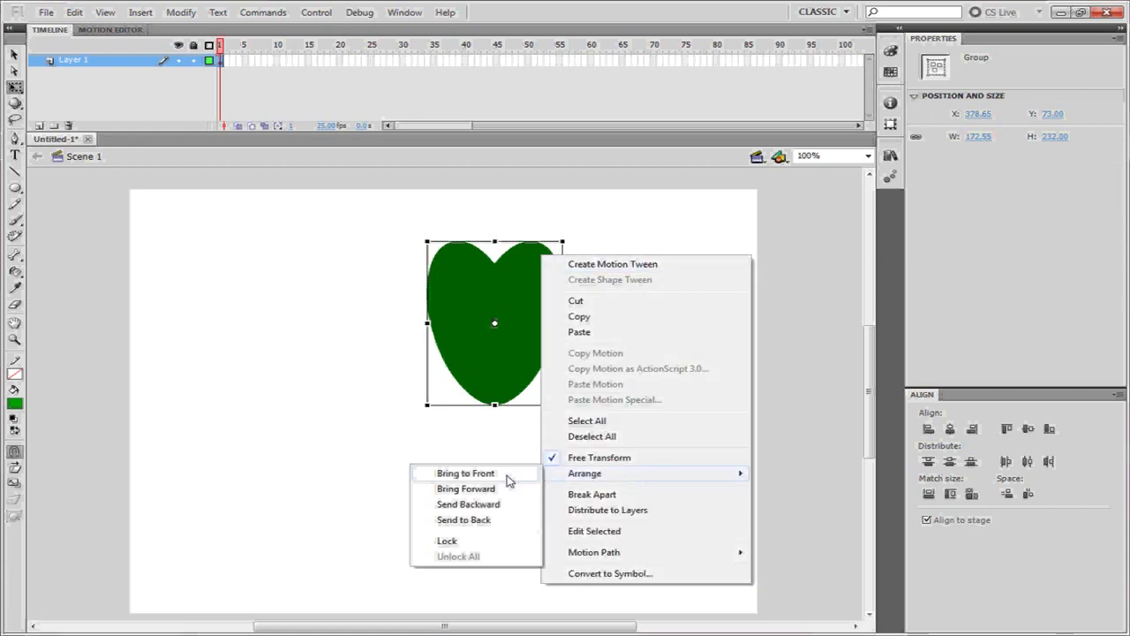
click(464, 520)
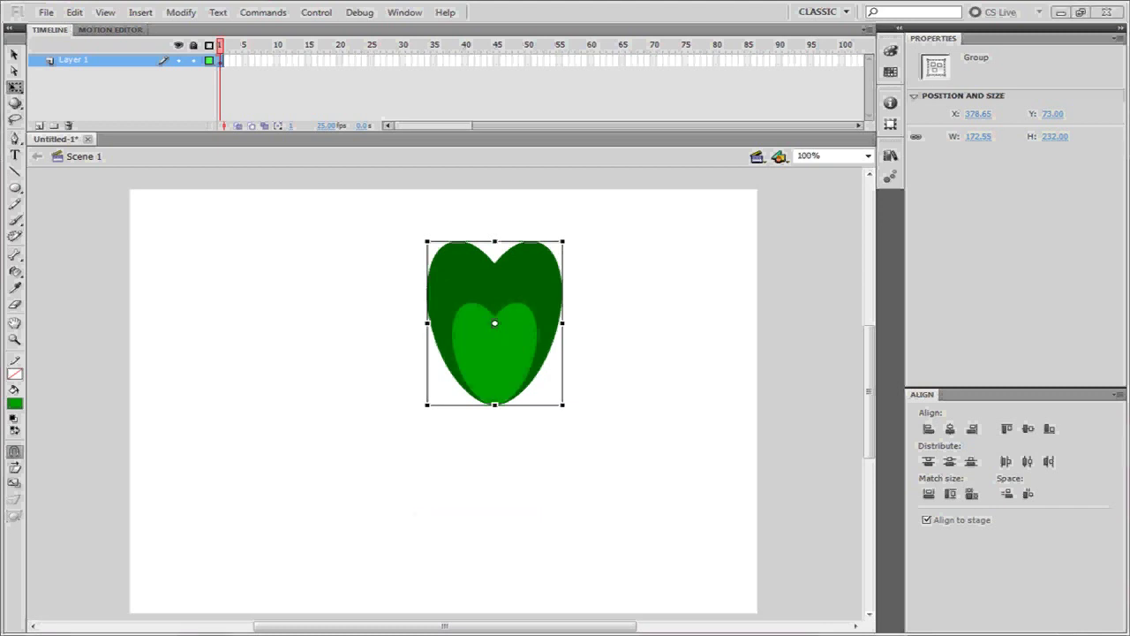
Step: Group the two hearts into one leaf and rotate it clockwise until its tip faces the upper left
click(183, 321)
drag(333, 258, 591, 370)
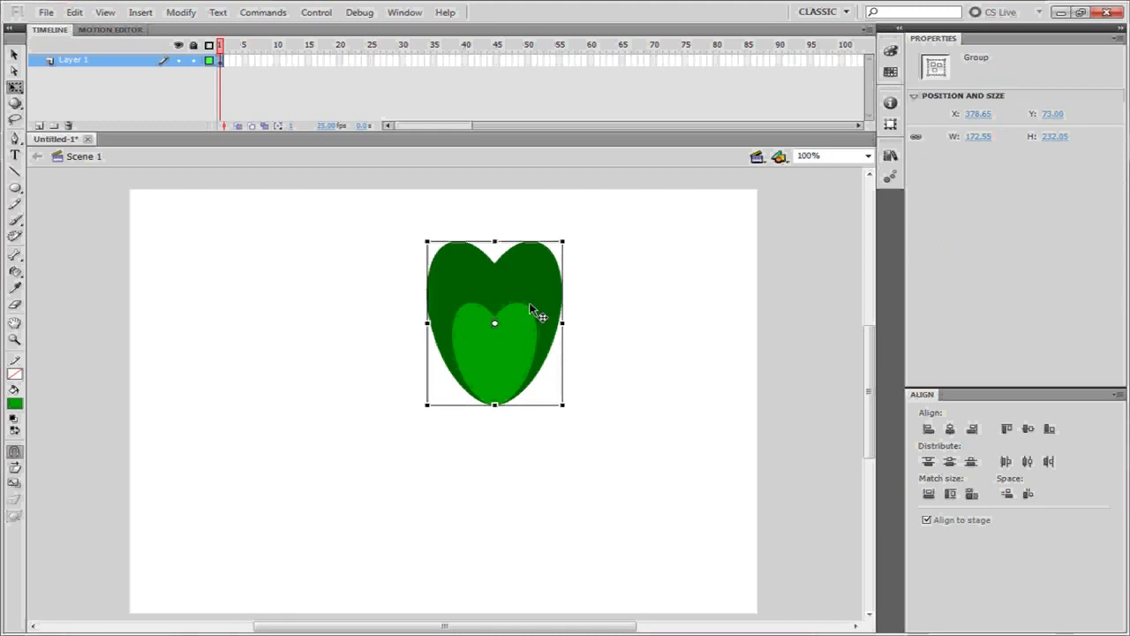
drag(567, 234, 609, 424)
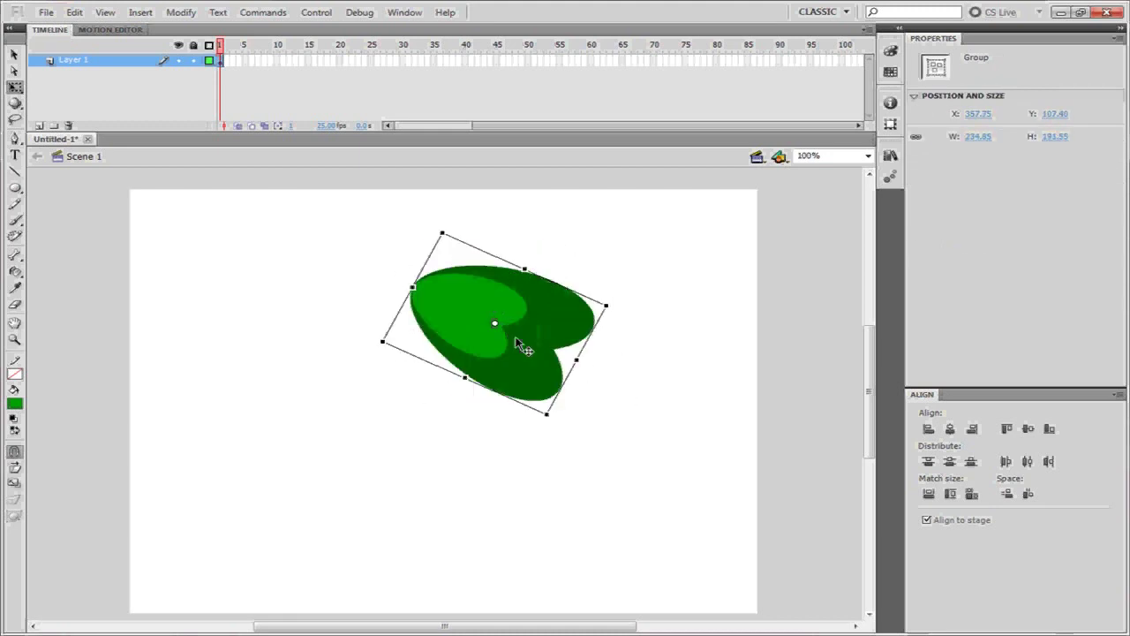
Step: Scale the leaf down to about 71 by 58 px and place a mirrored copy to its left
drag(569, 318, 648, 413)
drag(667, 350, 540, 495)
drag(541, 494, 484, 446)
click(486, 435)
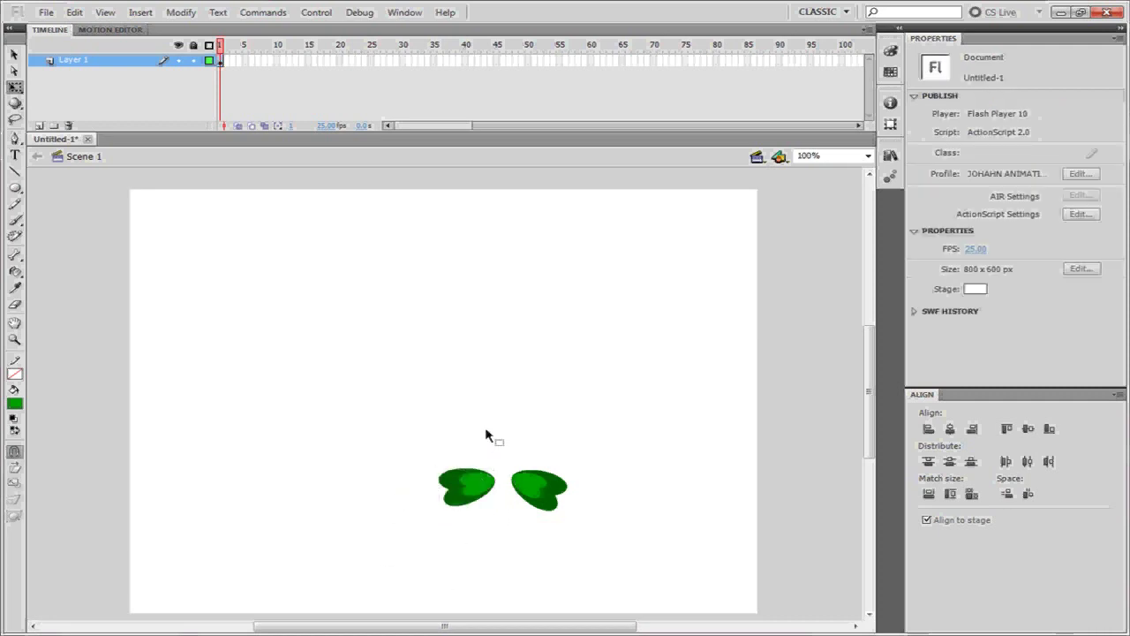
Step: Paint a thin, S-curved dark brown stem running vertically between the two leaves with the Brush tool
click(15, 222)
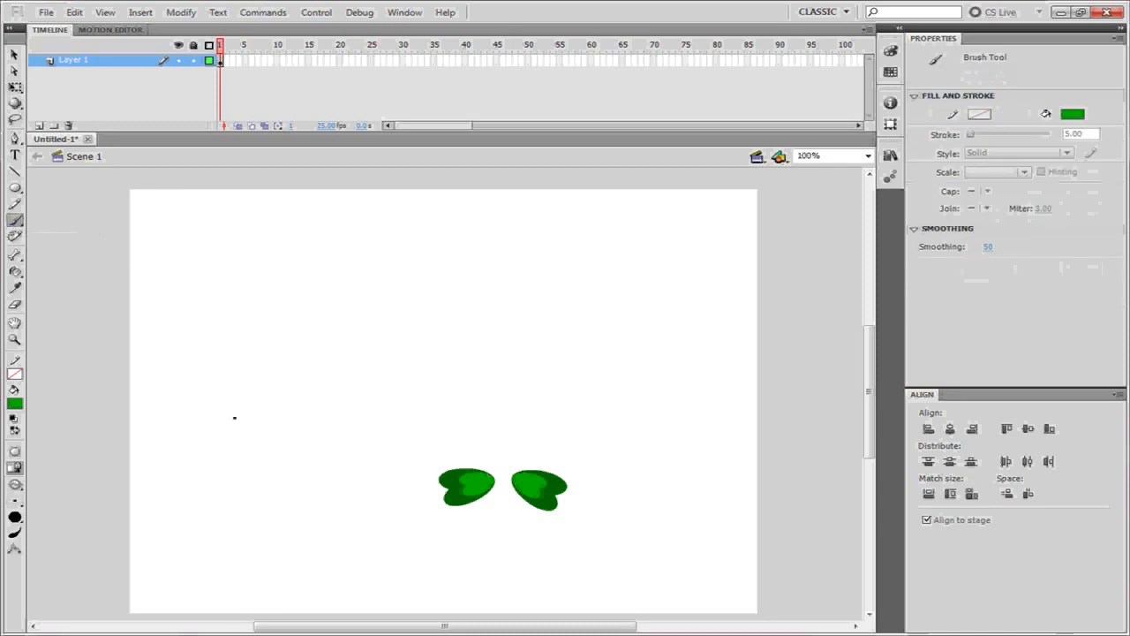
click(15, 405)
click(212, 427)
mouse_move(486, 377)
mouse_down()
mouse_move(513, 445)
mouse_move(477, 551)
mouse_move(474, 604)
mouse_up()
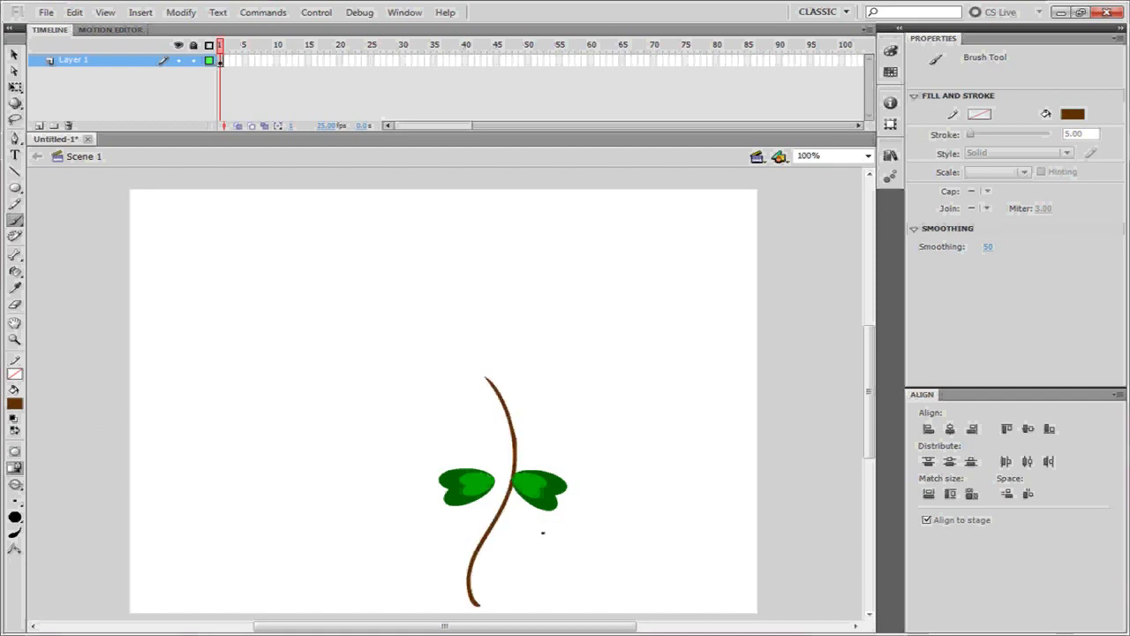
Step: Attach both leaves to opposite sides of the stem at staggered heights and scale the right leaf smaller
key(v)
drag(534, 494, 540, 471)
drag(474, 499, 486, 512)
click(551, 463)
key(q)
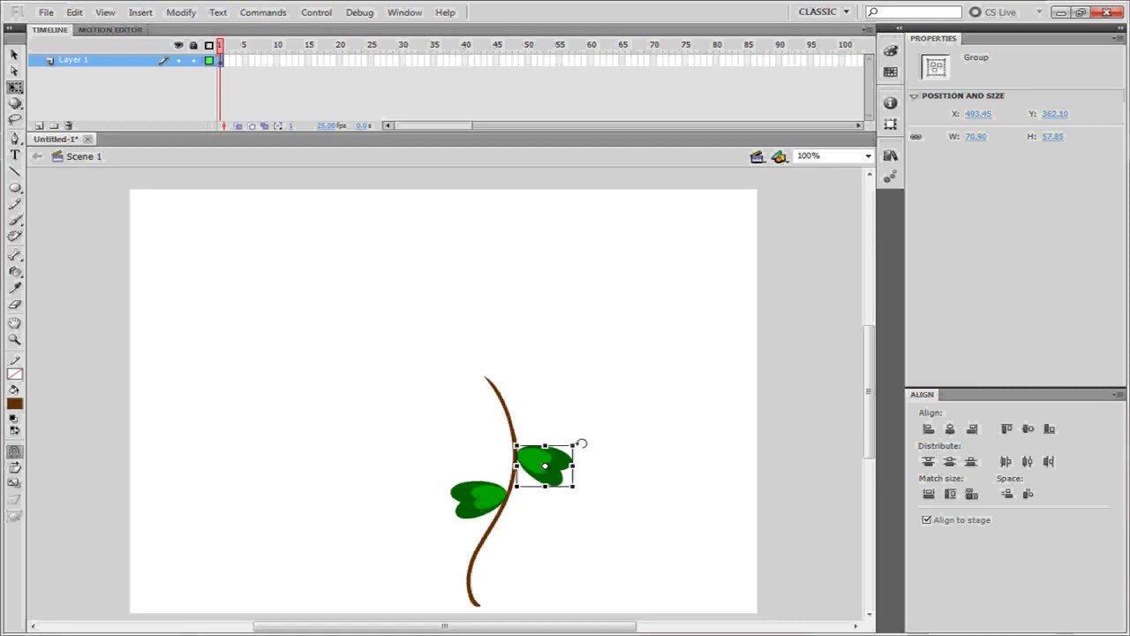
drag(573, 444, 537, 464)
click(507, 388)
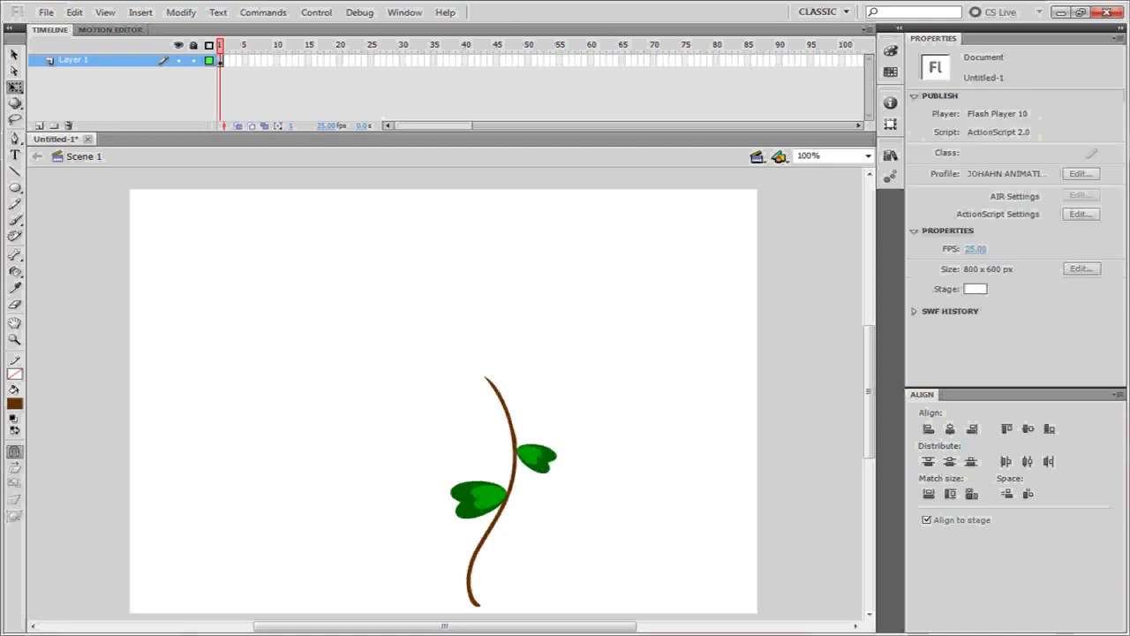
Step: Draw a large upright light pink oval without outline in the empty area left of the stem
drag(15, 191, 74, 204)
click(16, 402)
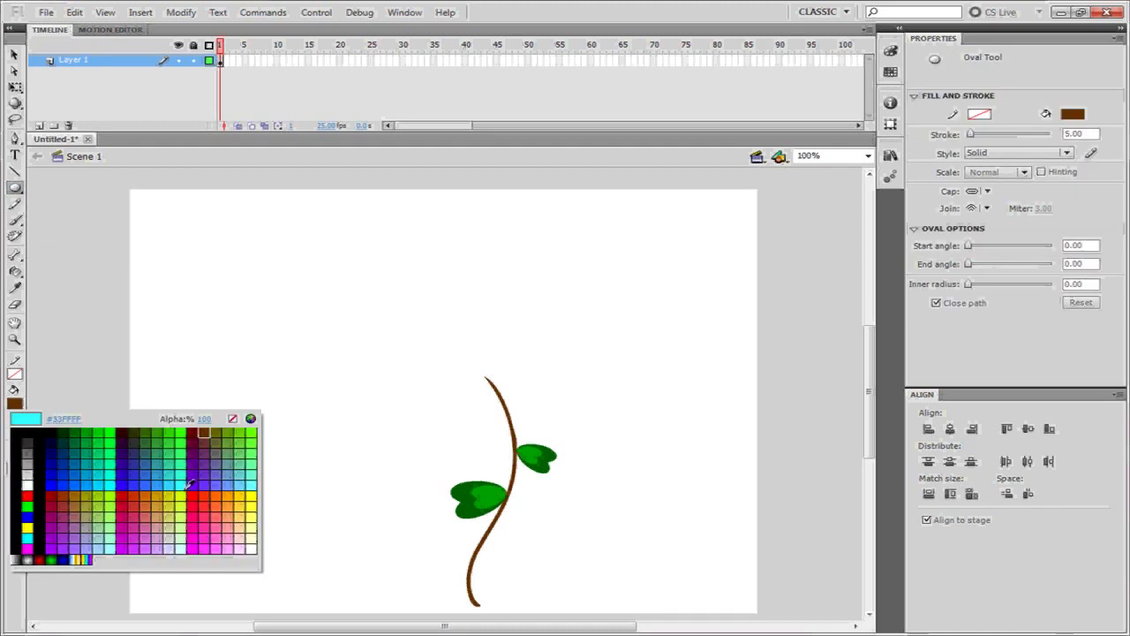
click(238, 534)
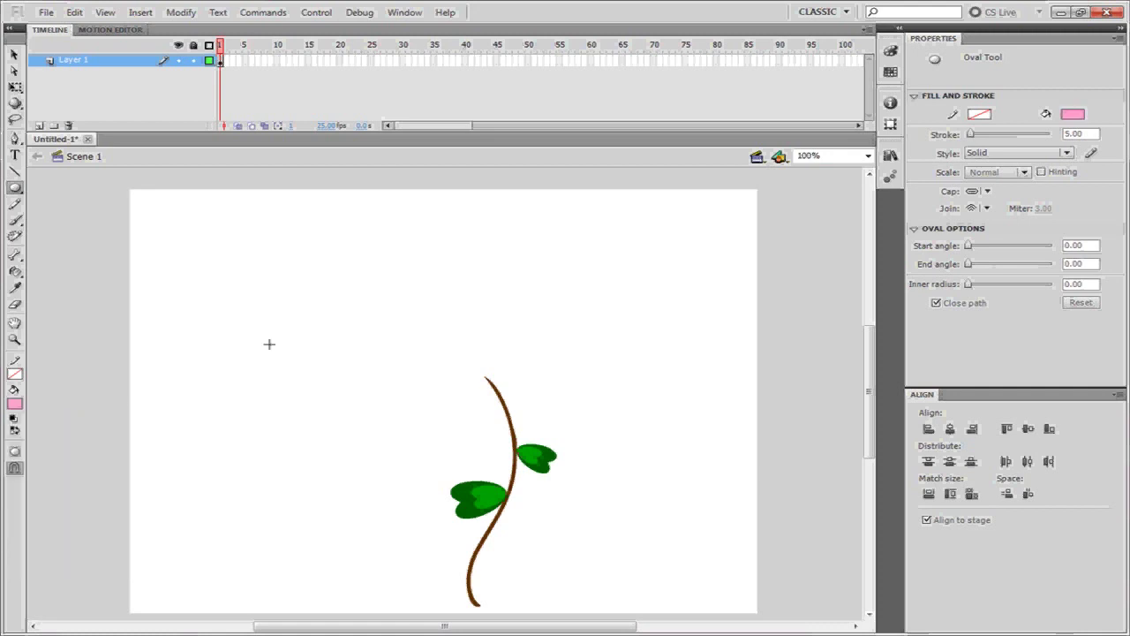
drag(246, 259, 377, 425)
Step: Bend the pink oval's edges into a curved, pointed petal about 132 by 204 px
key(v)
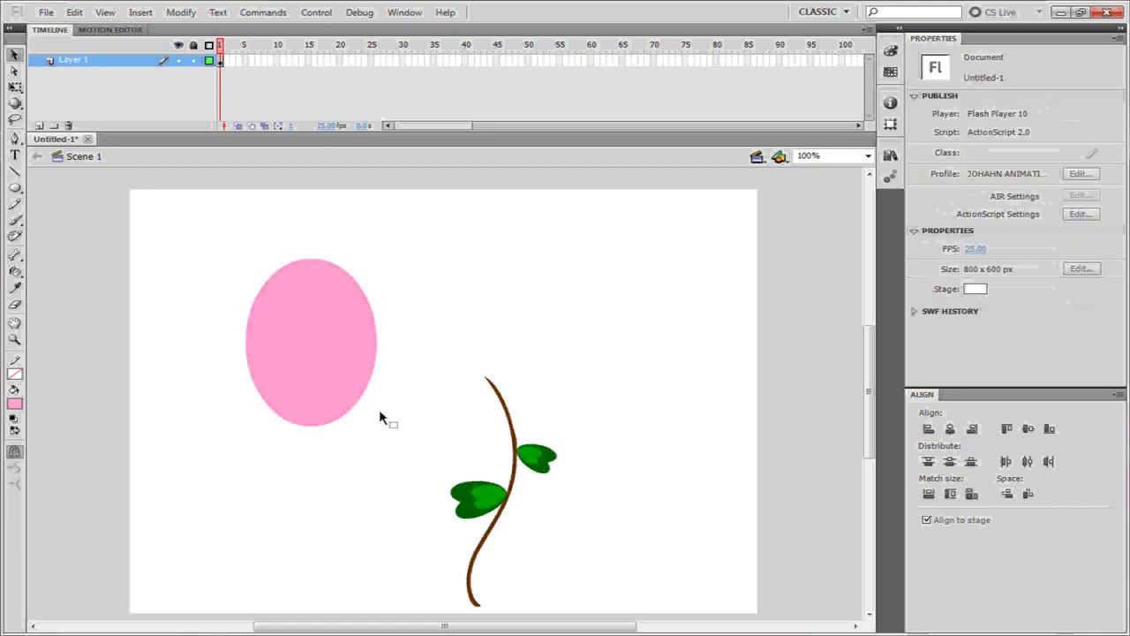
drag(338, 270, 301, 317)
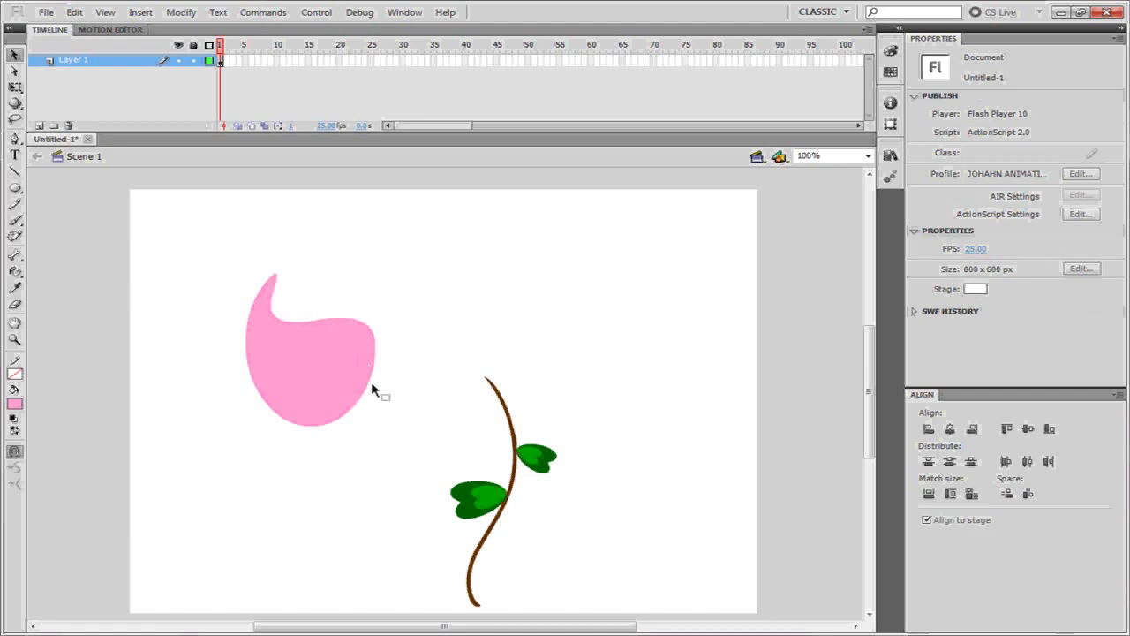
drag(370, 389, 342, 384)
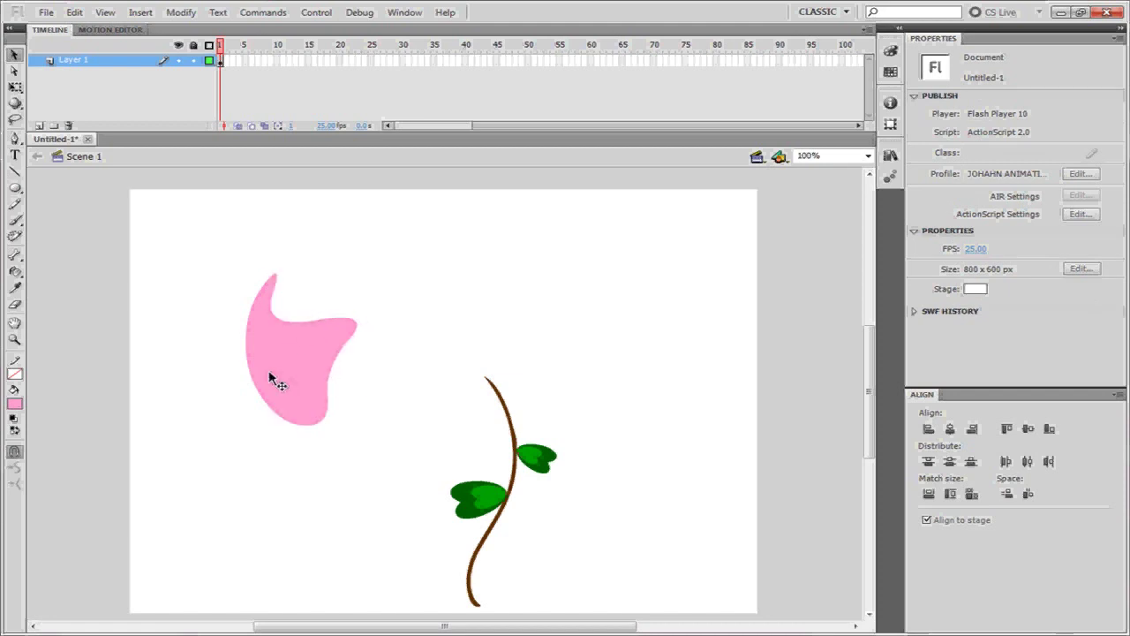
drag(287, 425, 298, 415)
drag(251, 375, 263, 365)
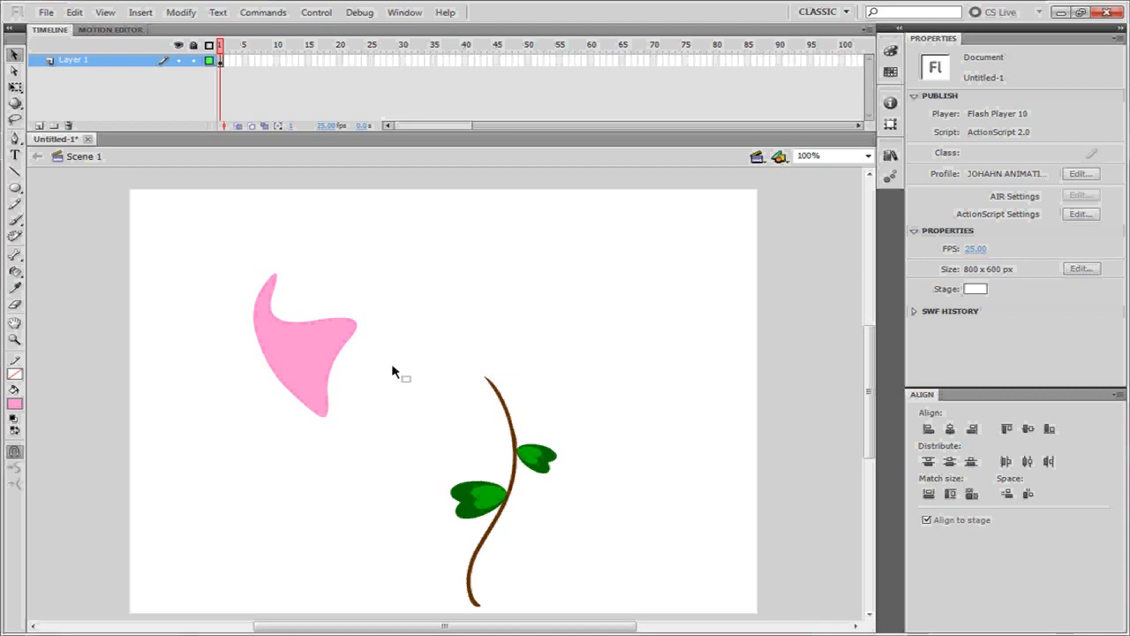
Step: Duplicate the petal to its left and recolour the copy salmon pink
drag(323, 363, 154, 360)
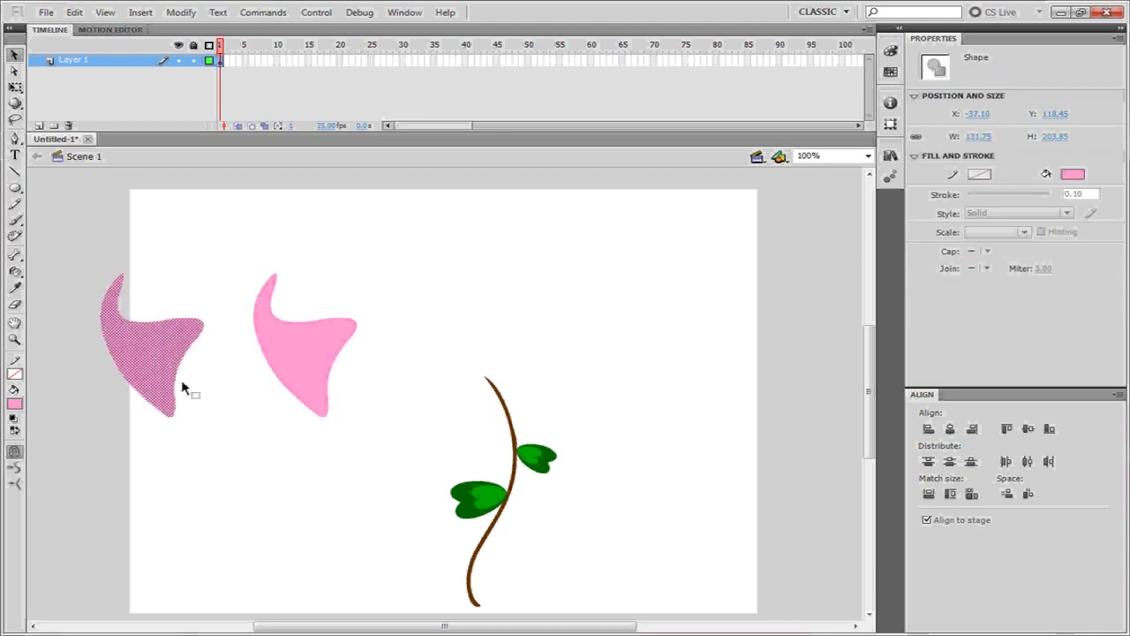
click(15, 403)
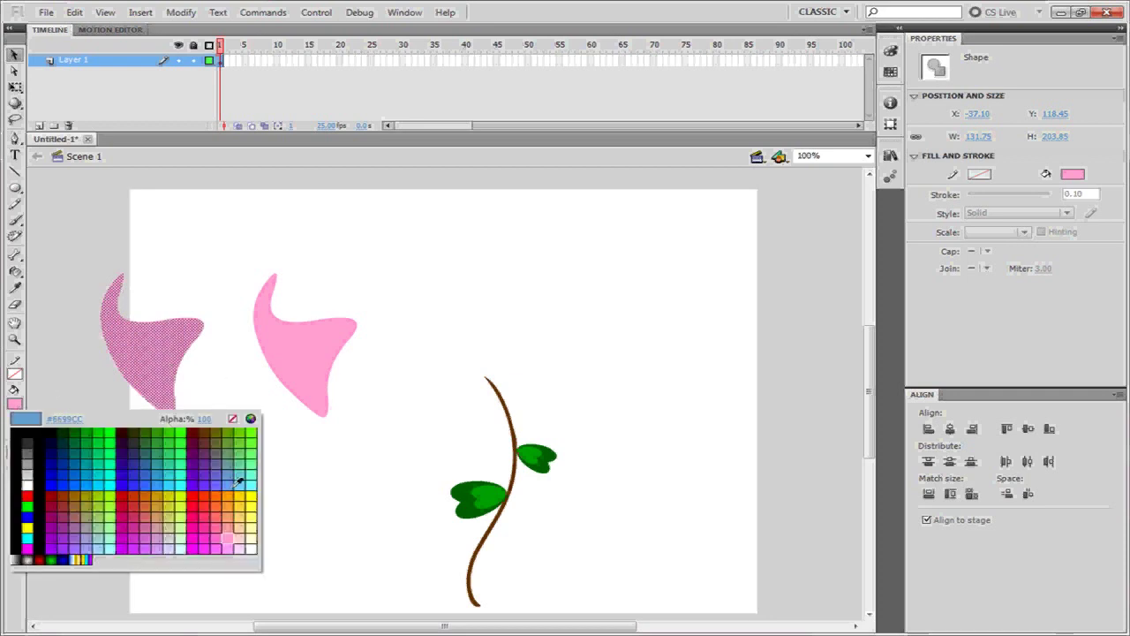
click(226, 535)
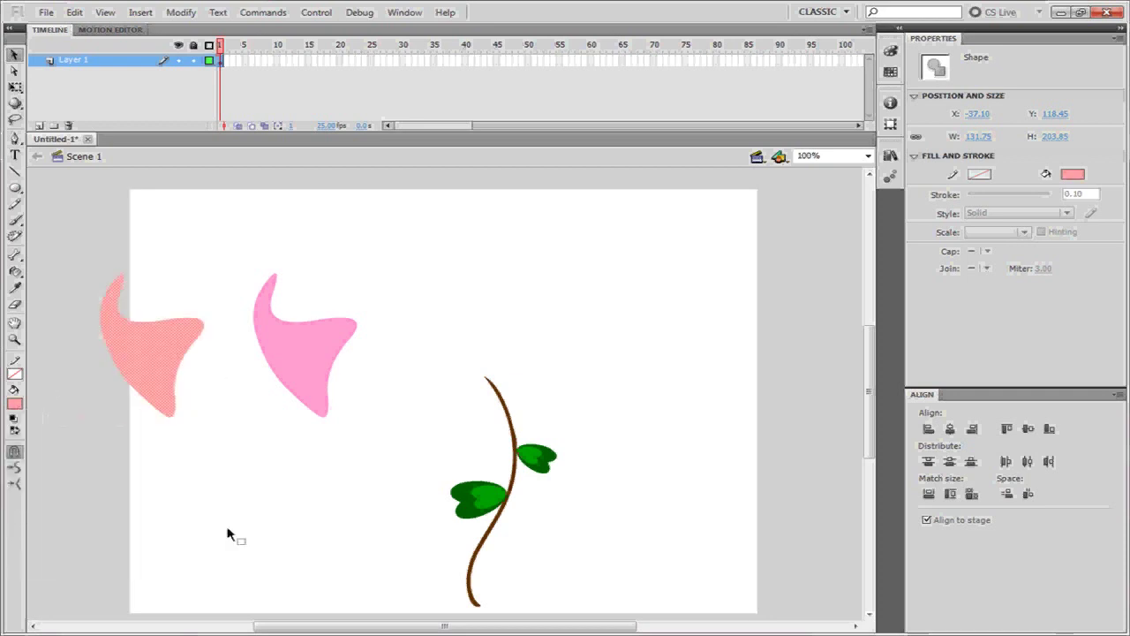
Step: Scale the salmon petal down and pull its tip and lower edge outward, to about 73 by 95 px
key(q)
drag(99, 273, 233, 402)
click(247, 408)
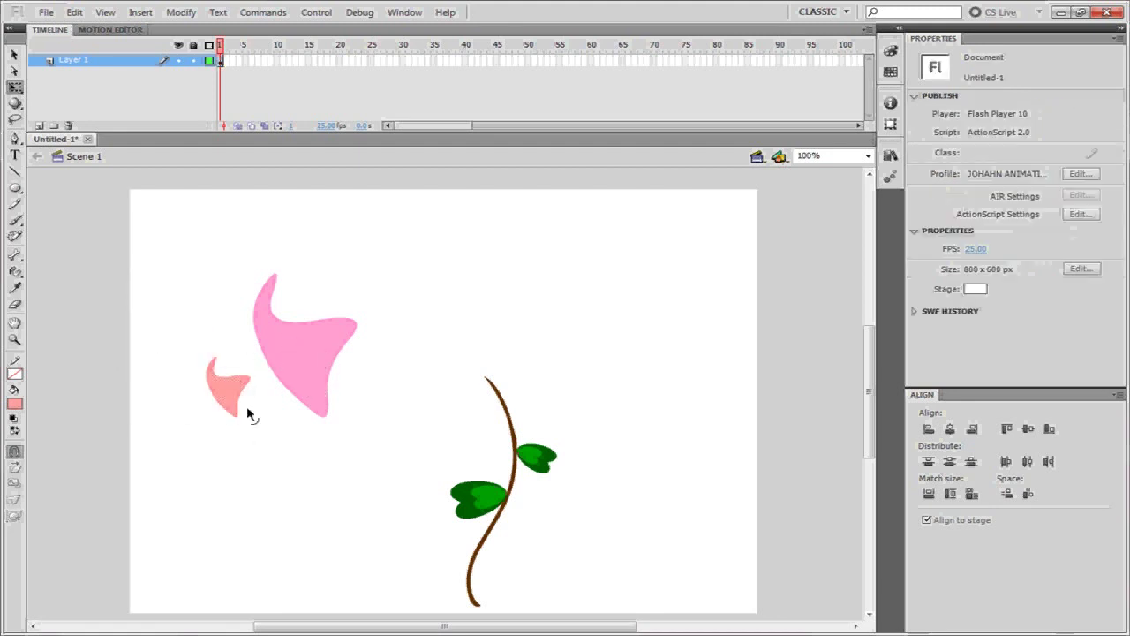
drag(211, 350, 199, 371)
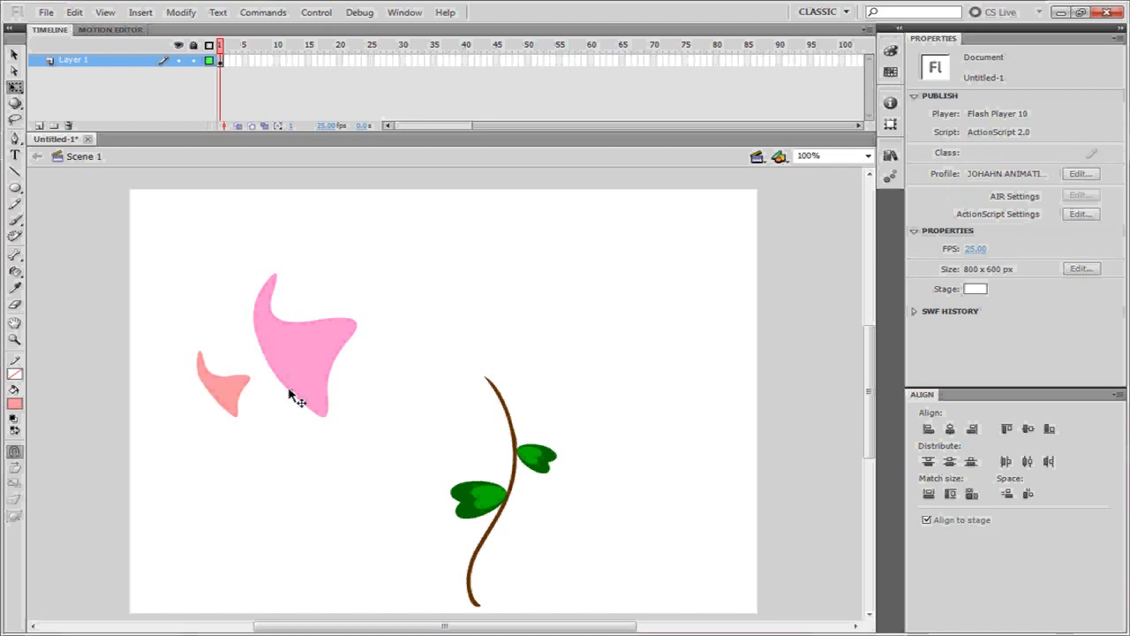
click(230, 408)
Step: Group each petal separately and place the small salmon petal inside the large pink one
click(327, 360)
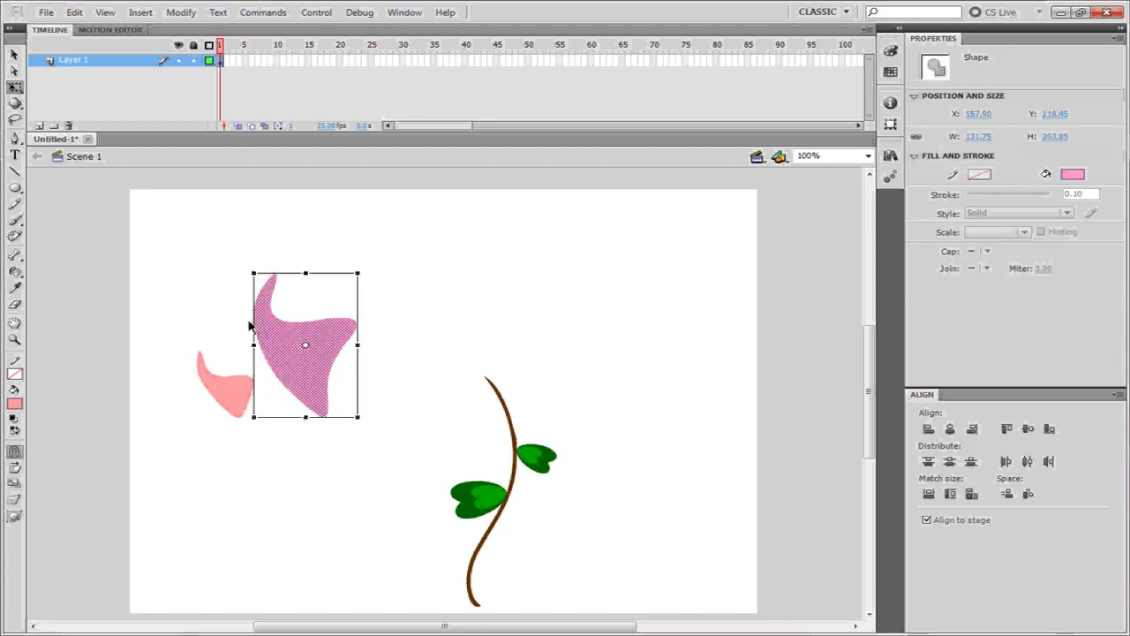
key(ctrl+g)
click(235, 399)
key(ctrl+g)
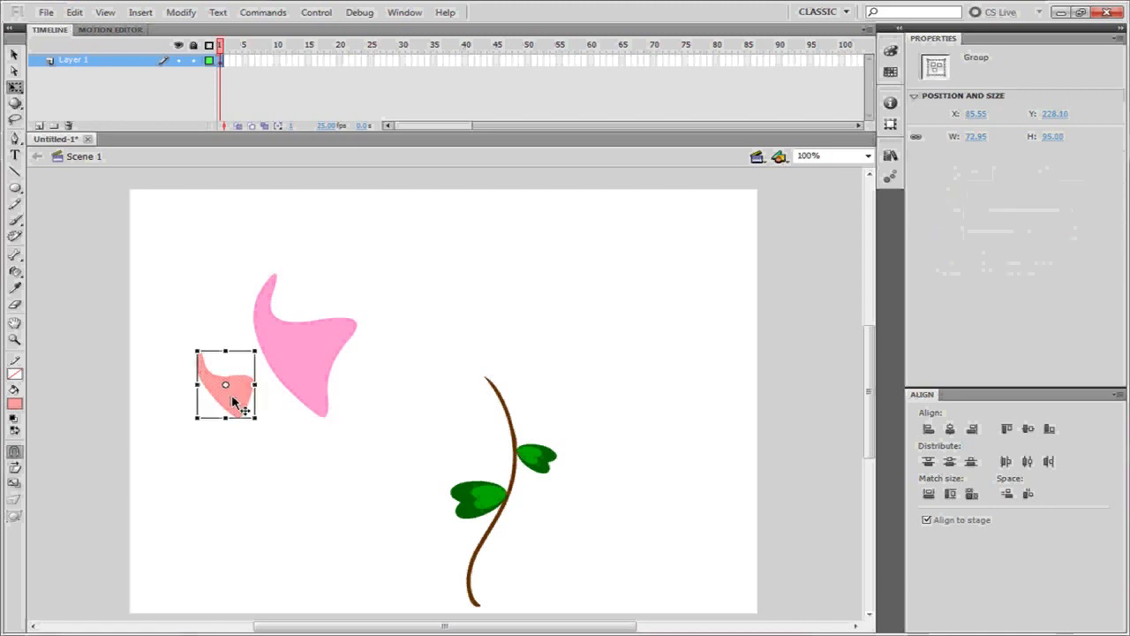
drag(227, 399, 297, 375)
click(371, 402)
click(318, 378)
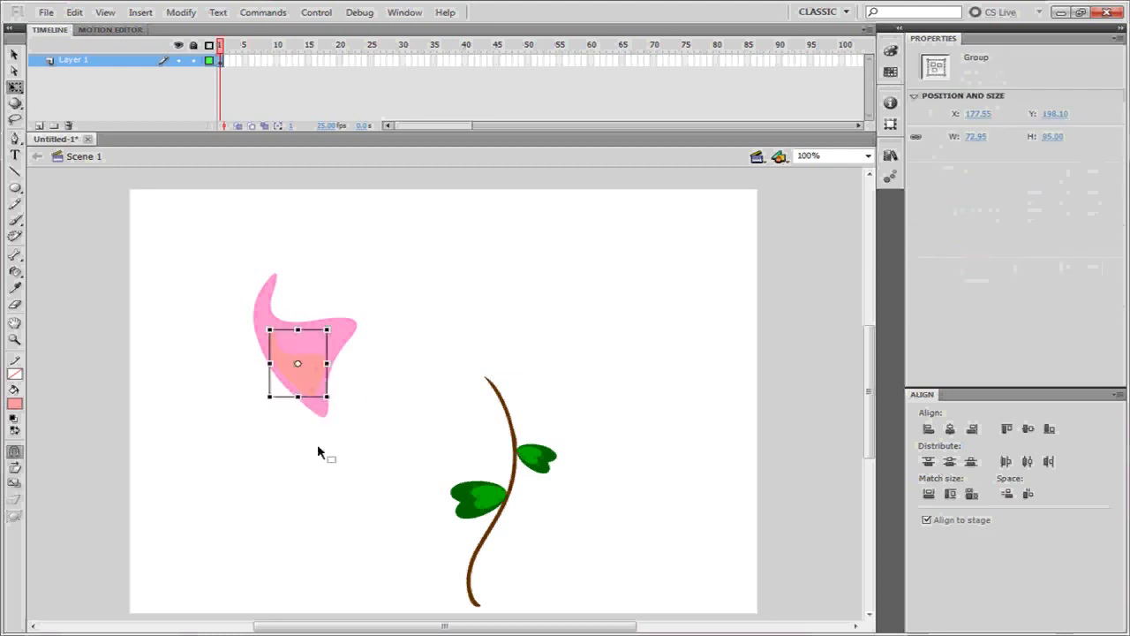
click(323, 466)
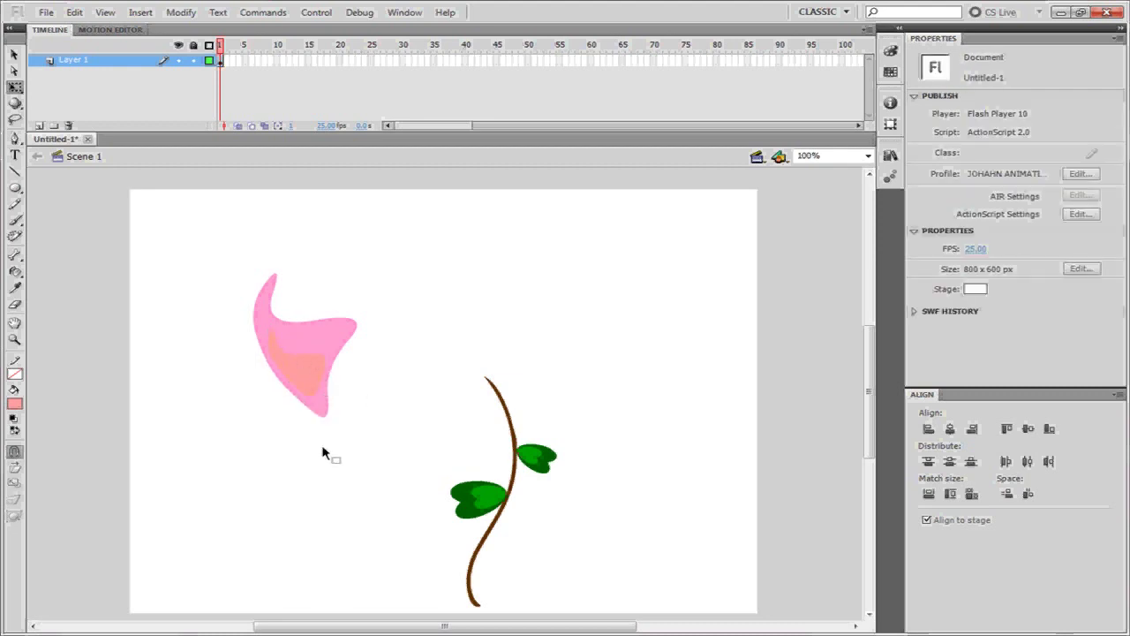
Step: Recolour the small inner petal to the stronger pink #FF66CC inside its group and return to the main scene
click(313, 382)
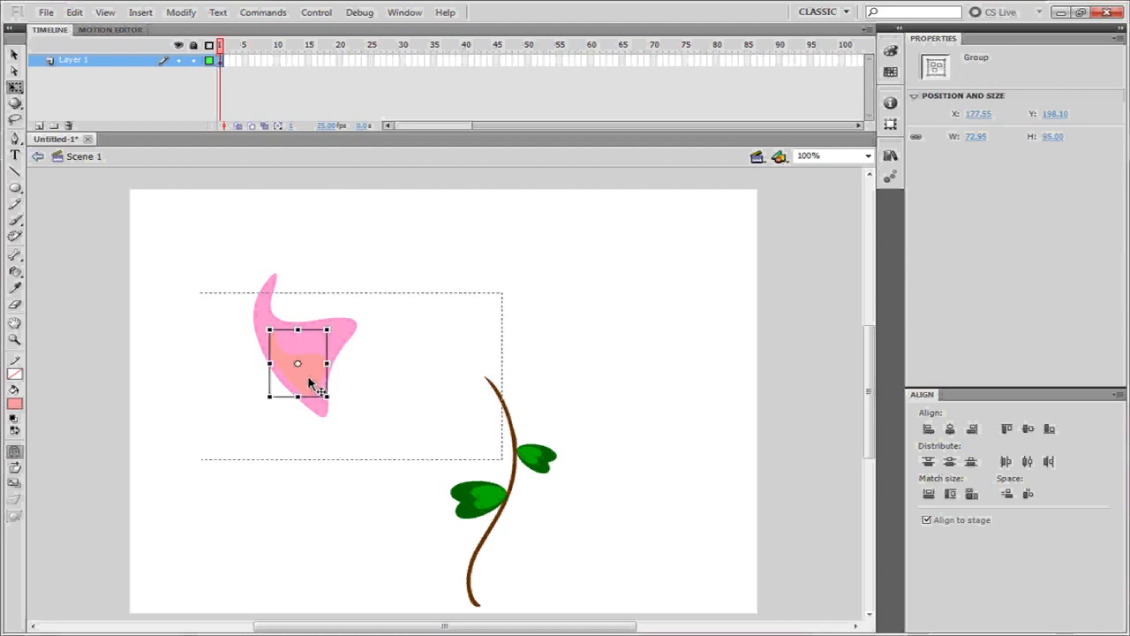
double_click(310, 384)
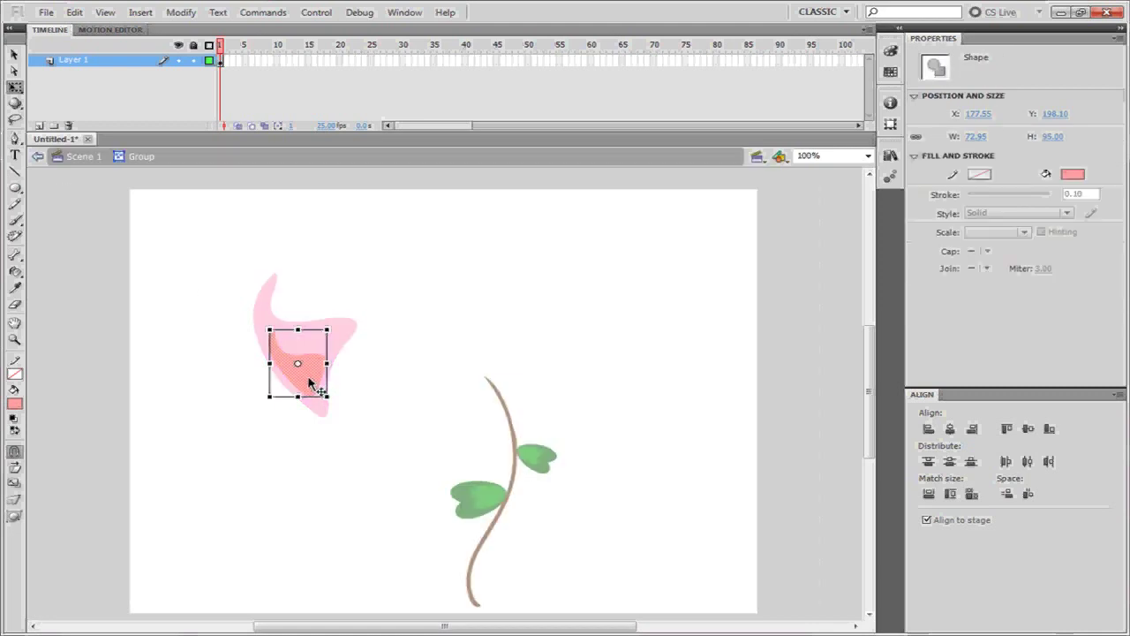
click(171, 383)
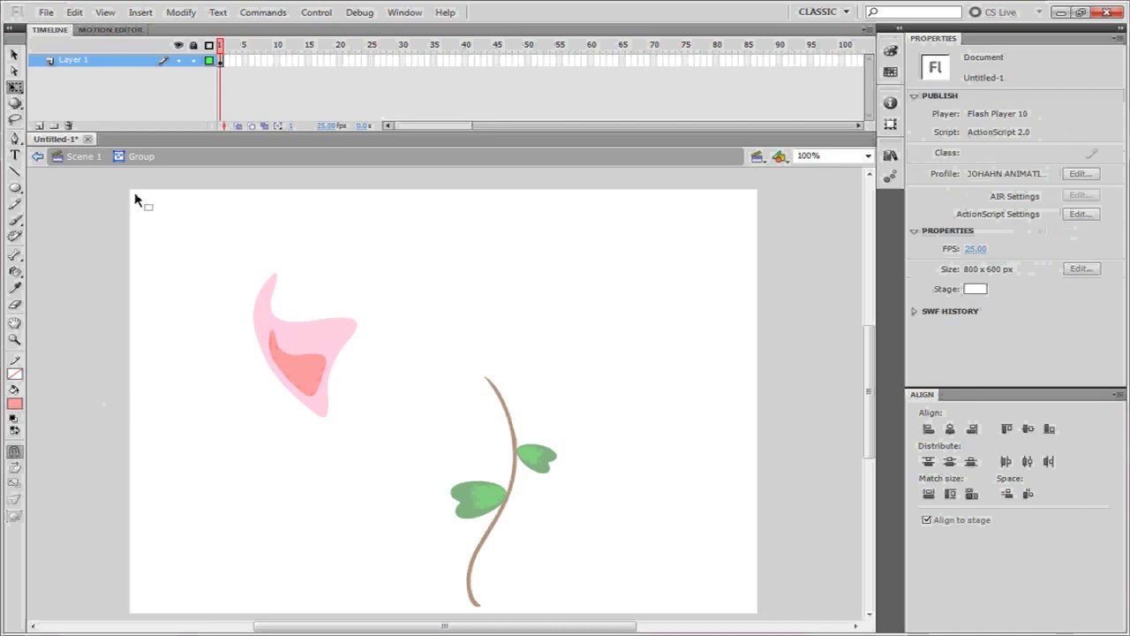
click(286, 371)
drag(214, 281, 423, 474)
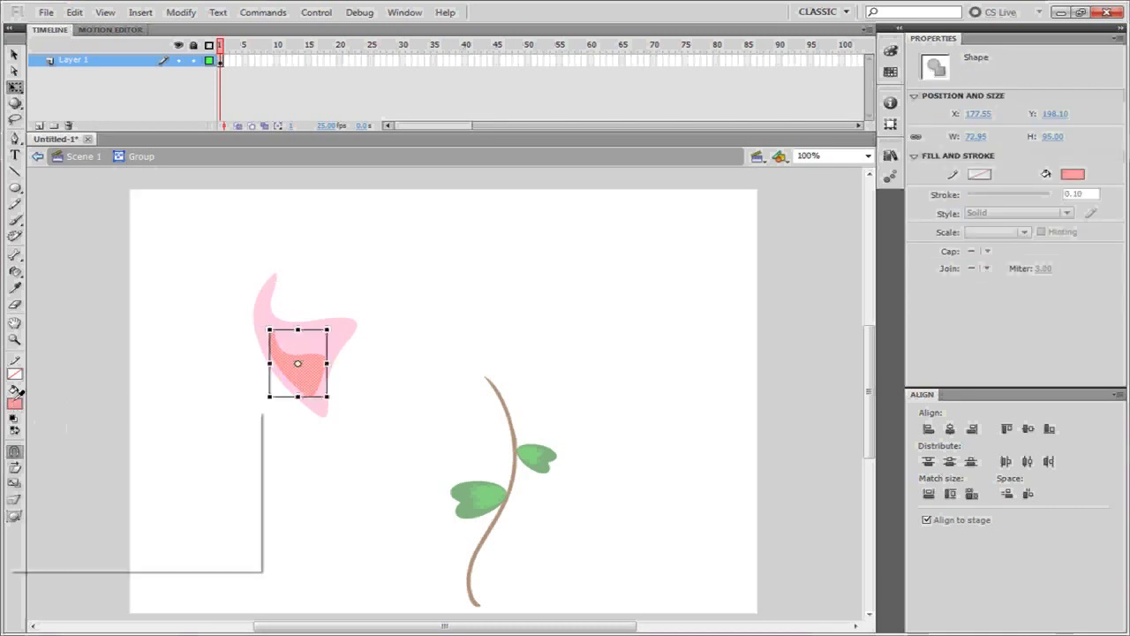
click(15, 403)
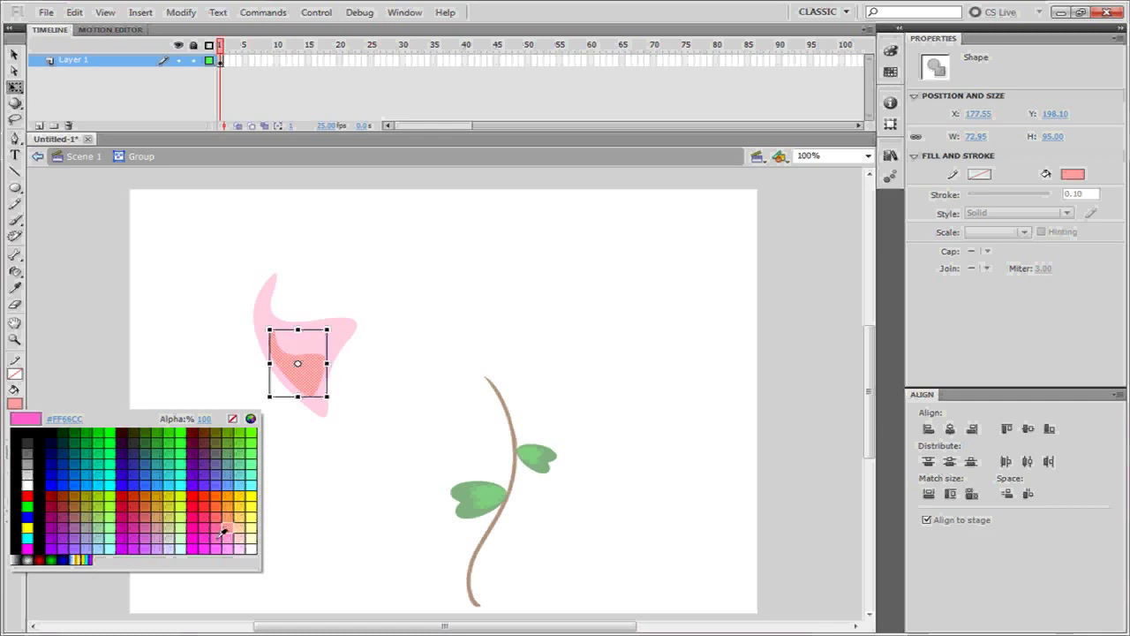
click(223, 528)
double_click(236, 476)
click(236, 478)
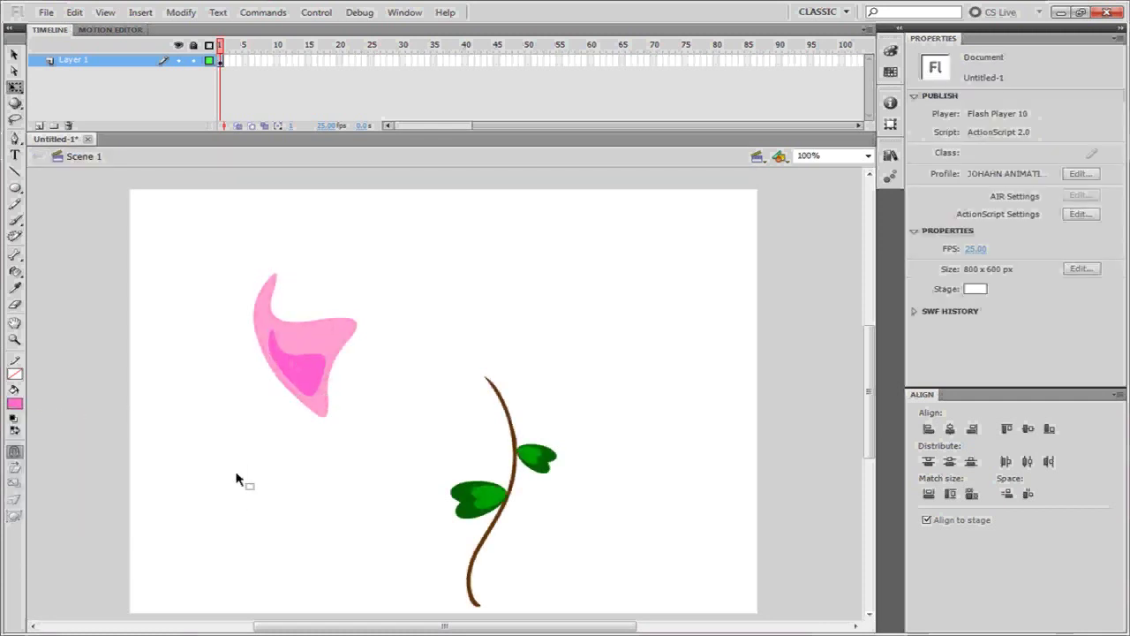
Step: Open the small inner petal's group for isolated editing and return to the main scene to inspect the nested groups
double_click(301, 369)
double_click(247, 230)
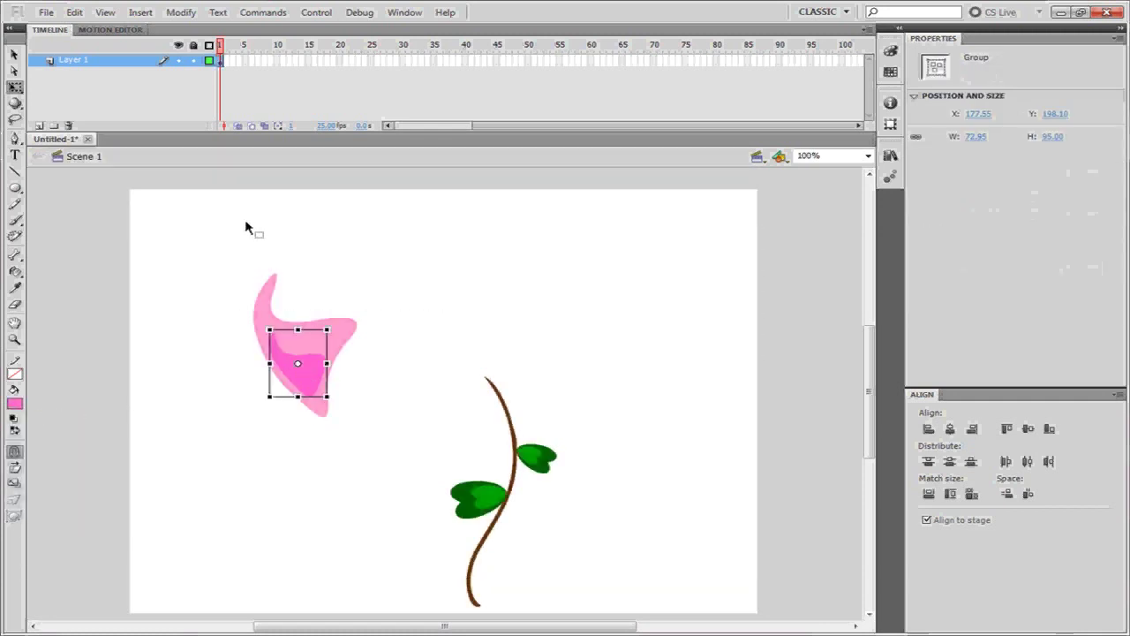
click(221, 240)
double_click(294, 371)
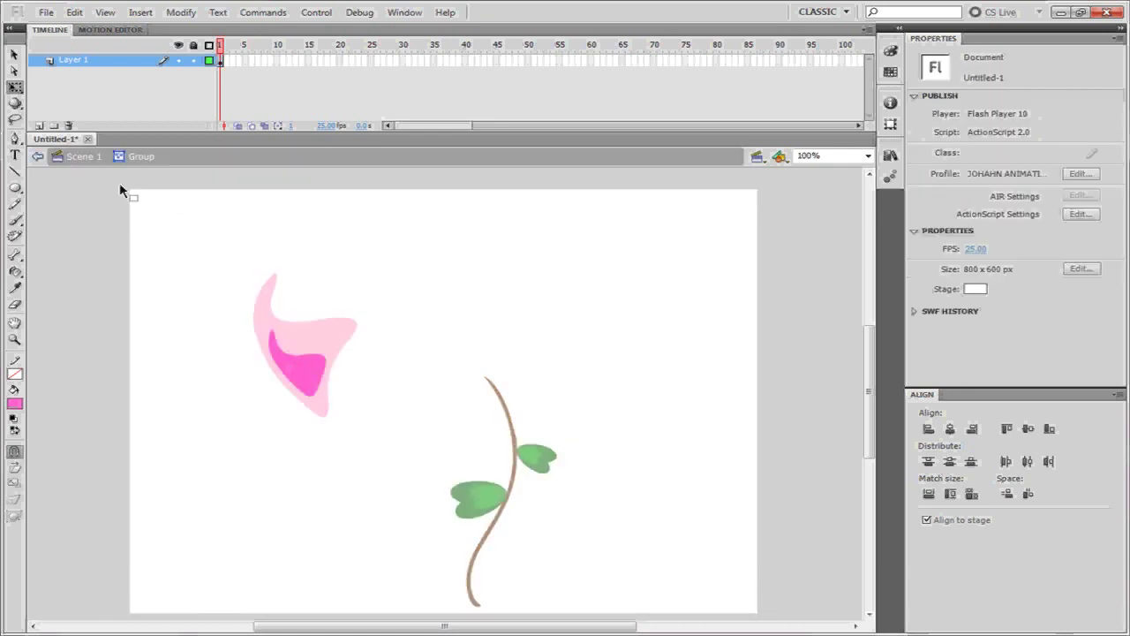
click(86, 159)
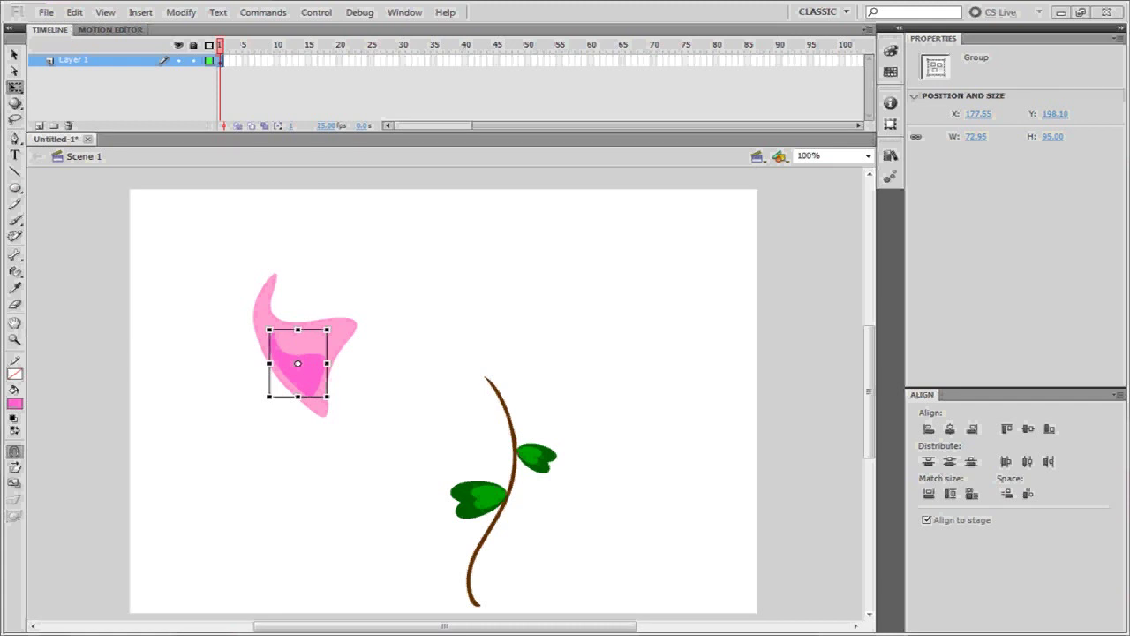
click(176, 398)
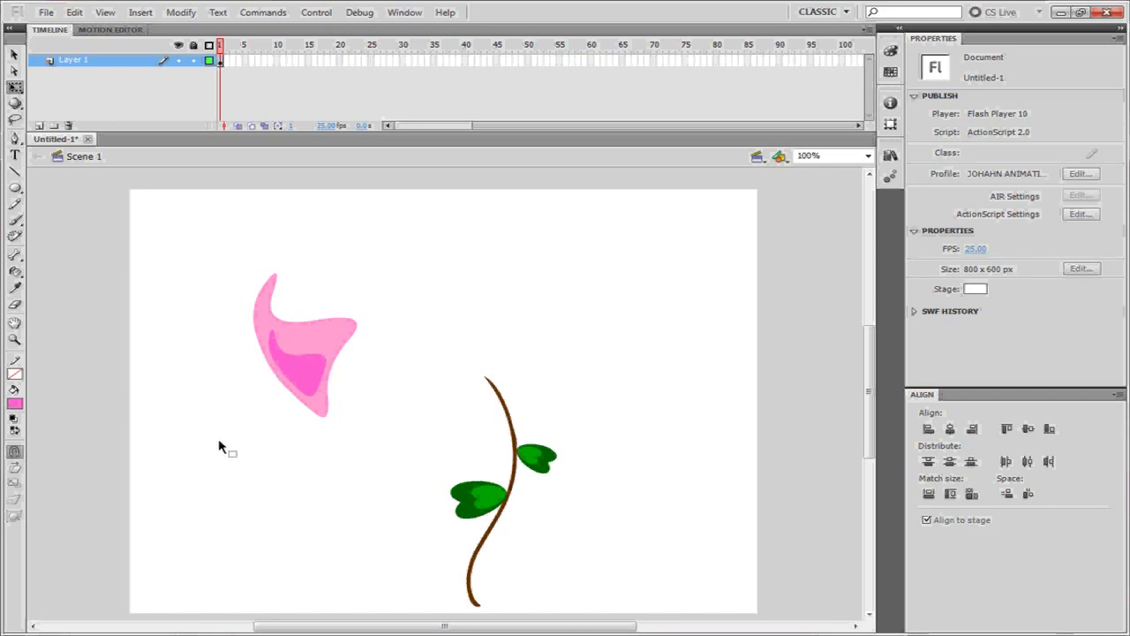
Step: Duplicate the two-tone petal, mirror and shrink the copy to about 103 px wide, and join it to the original's inner side
click(340, 308)
drag(306, 383, 522, 385)
drag(466, 344, 428, 359)
drag(371, 273, 391, 303)
drag(432, 360, 424, 364)
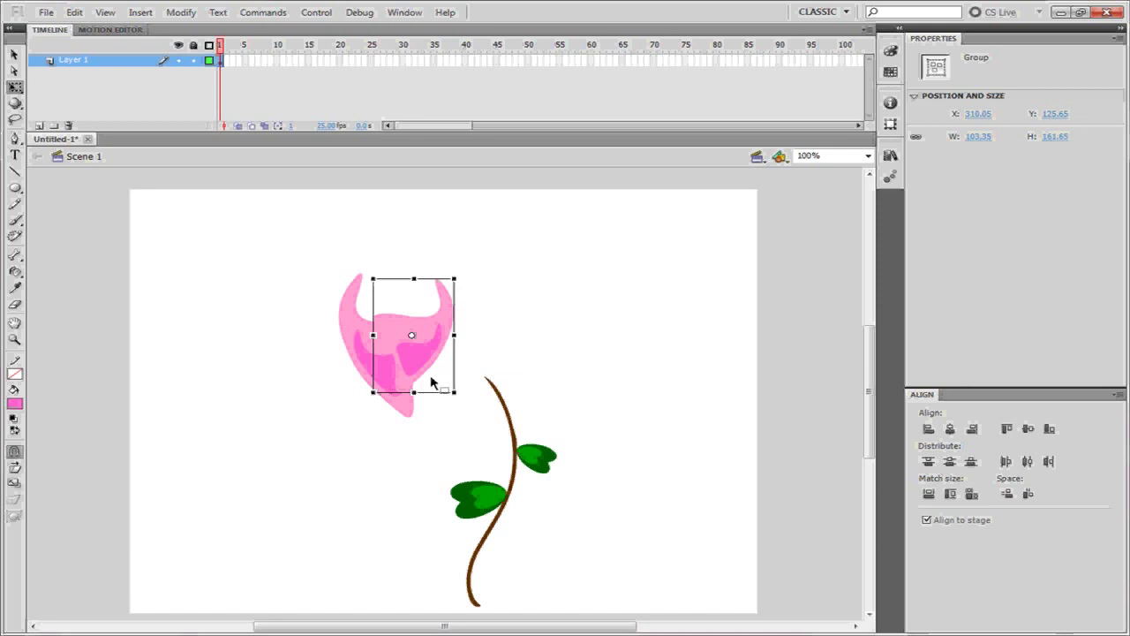
Step: Add an outer petal on each side of the flower by duplicating the petals and rotating the copies outward from the base
drag(434, 331, 443, 349)
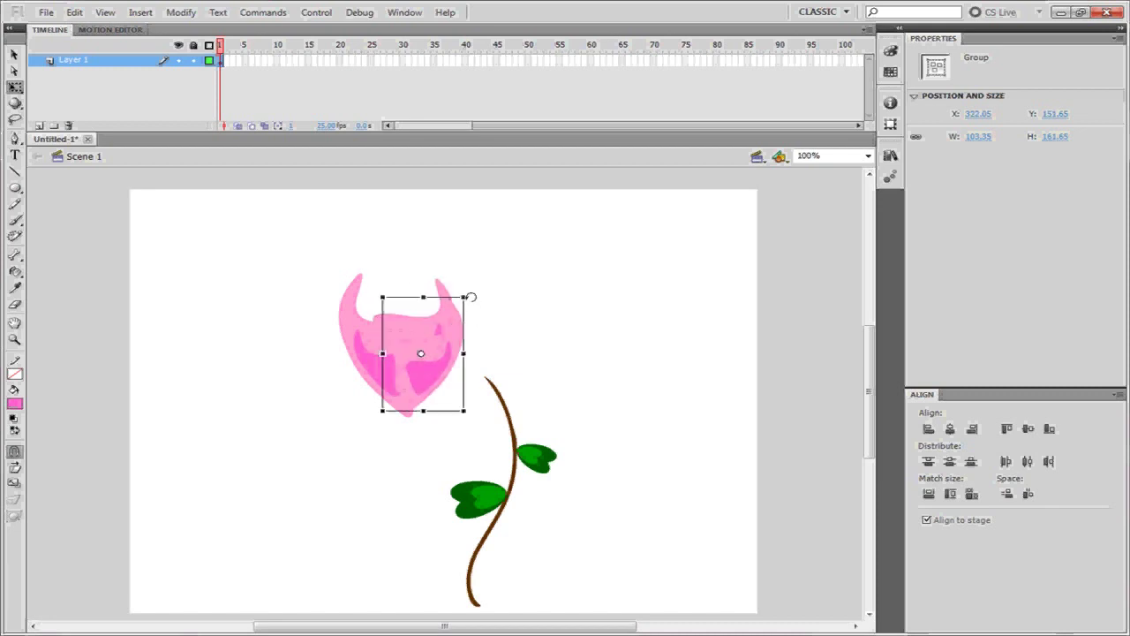
drag(473, 289, 435, 375)
mouse_move(491, 329)
mouse_down()
mouse_move(494, 316)
mouse_move(481, 311)
mouse_up()
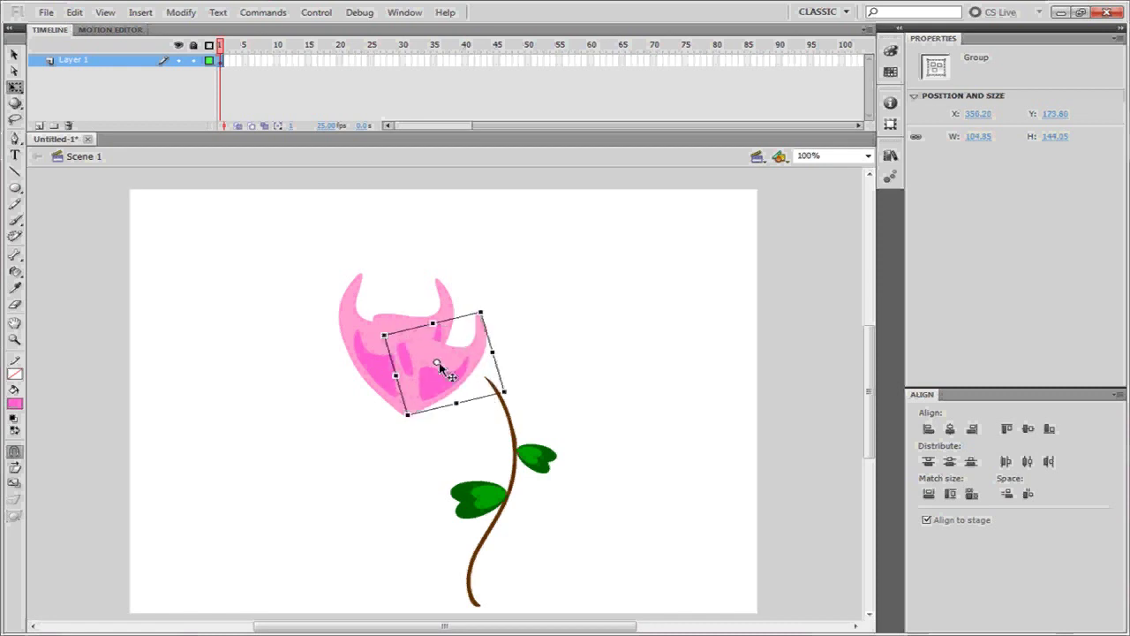
drag(437, 380, 387, 362)
drag(365, 307, 307, 311)
click(535, 308)
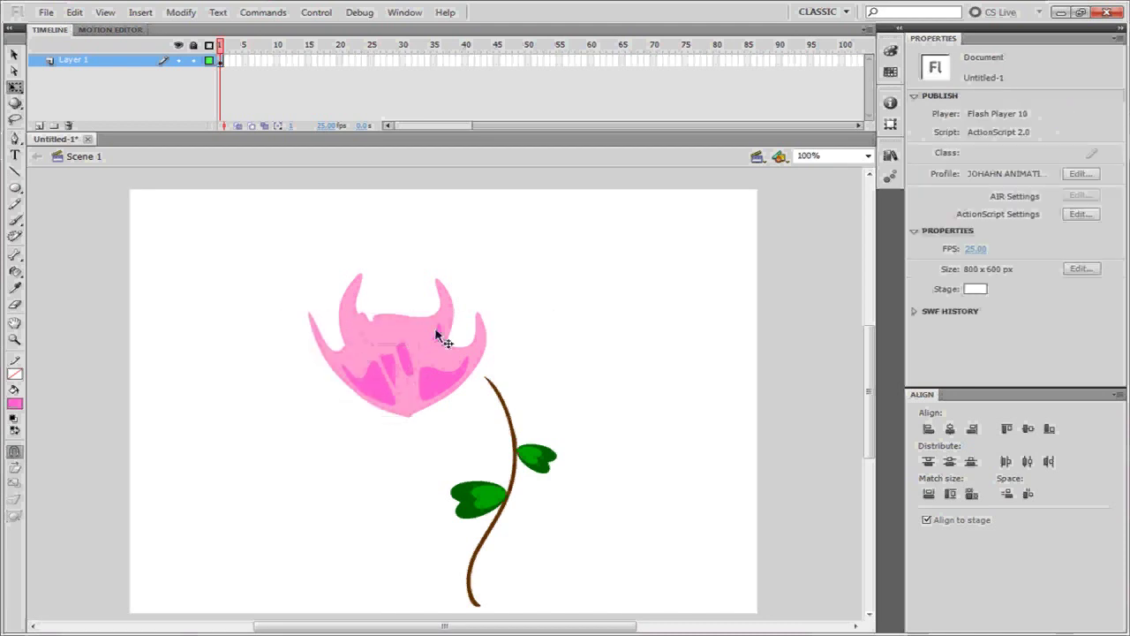
Step: Group the petals into one flower head, scale it down to about 96 px wide and place it on top of the stem
click(431, 306)
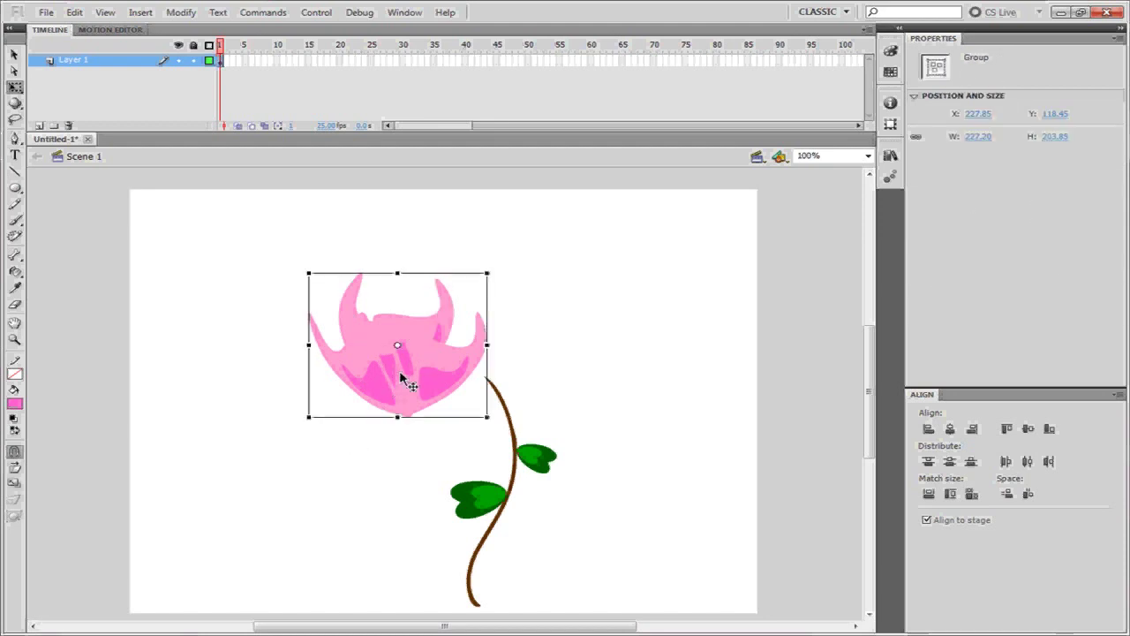
drag(402, 380, 372, 332)
click(232, 397)
click(397, 256)
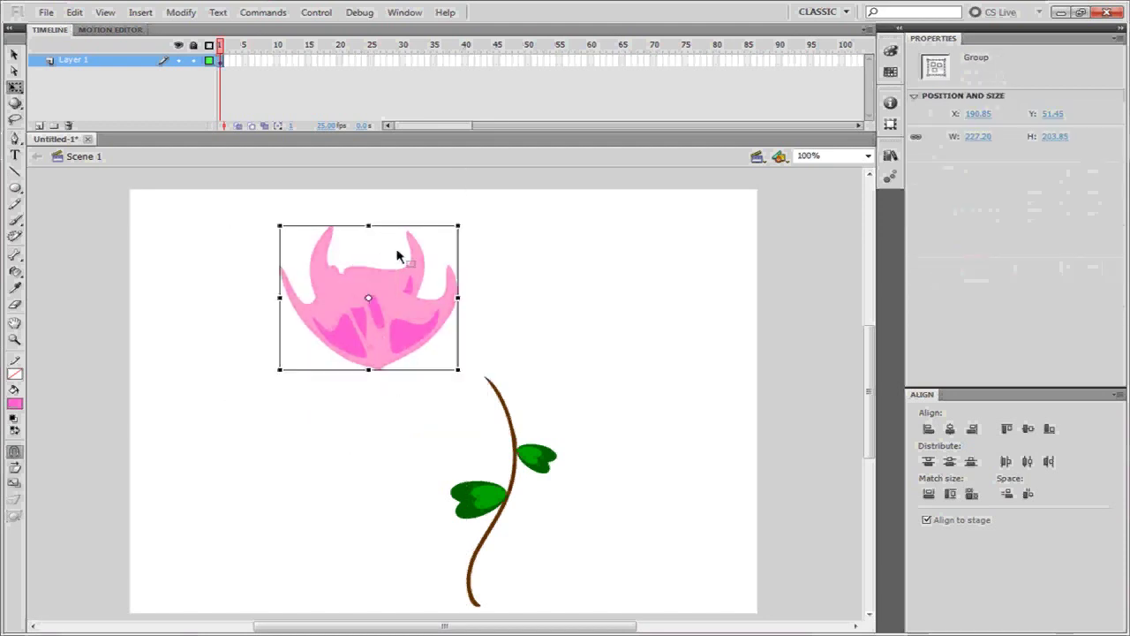
drag(458, 226, 409, 242)
drag(383, 309, 477, 362)
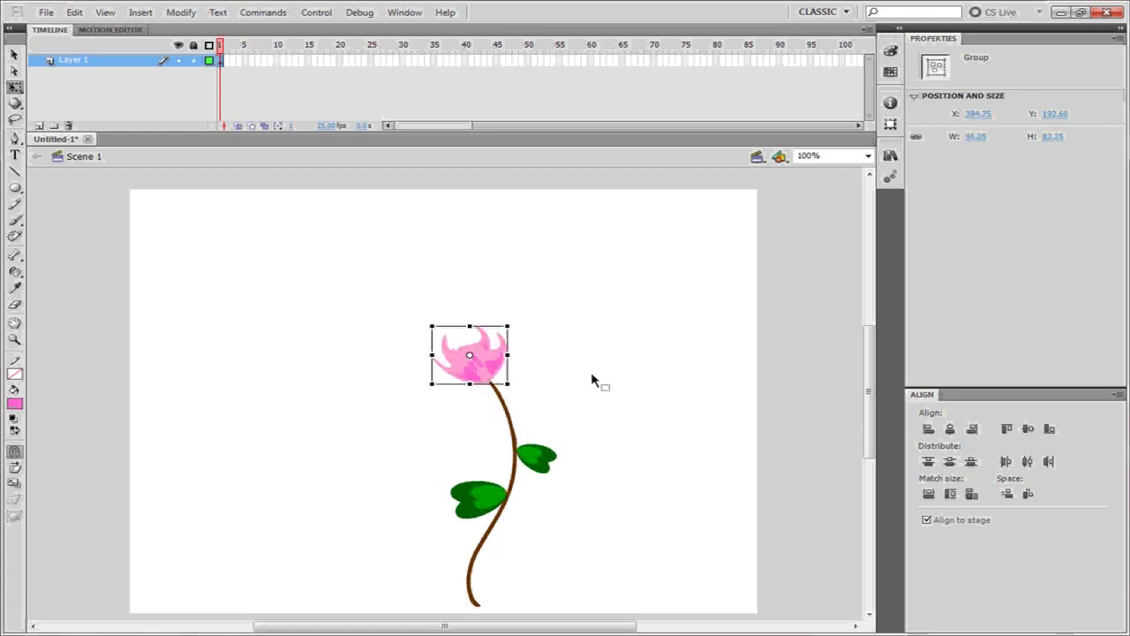
Step: Group the flower head, stem and leaves into one complete flower
click(616, 444)
drag(636, 268, 311, 615)
key(ctrl+g)
Step: Duplicate the flower to the left as a smaller copy, then duplicate the pair further left to make four flowers
drag(485, 372, 379, 369)
drag(339, 326, 248, 432)
key(ctrl+a)
Step: Scale the flower copies to varied heights and duplicate and spread them into an overlapping cluster of eight flowers
click(303, 349)
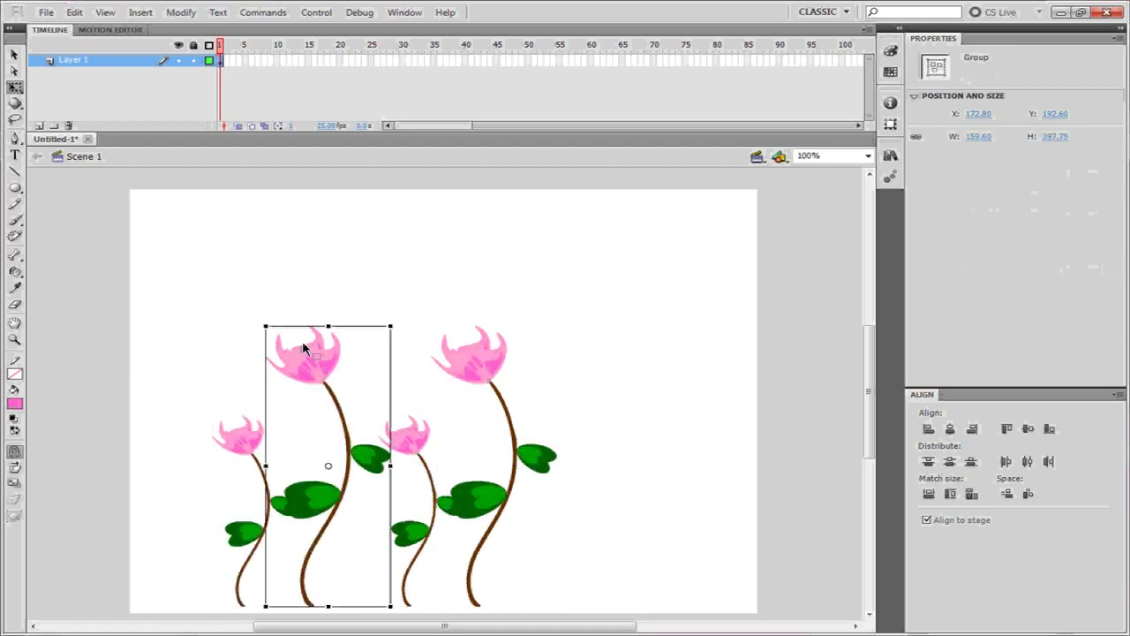
drag(268, 327, 295, 367)
click(253, 424)
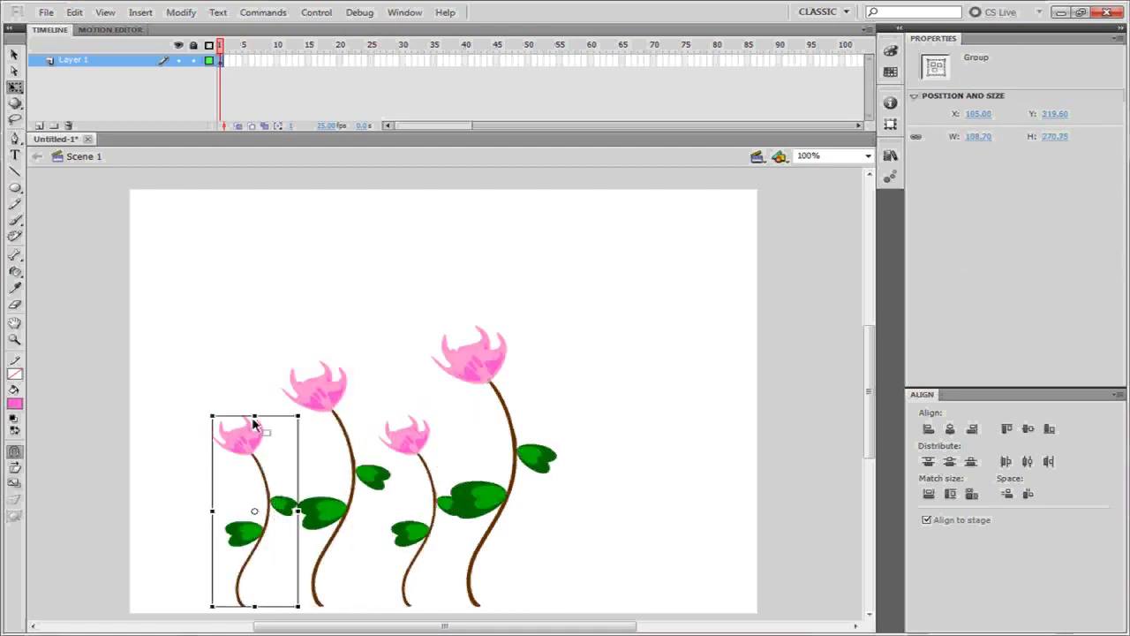
drag(294, 418, 443, 399)
drag(262, 398, 366, 398)
drag(627, 341, 507, 452)
click(504, 371)
click(483, 418)
click(547, 452)
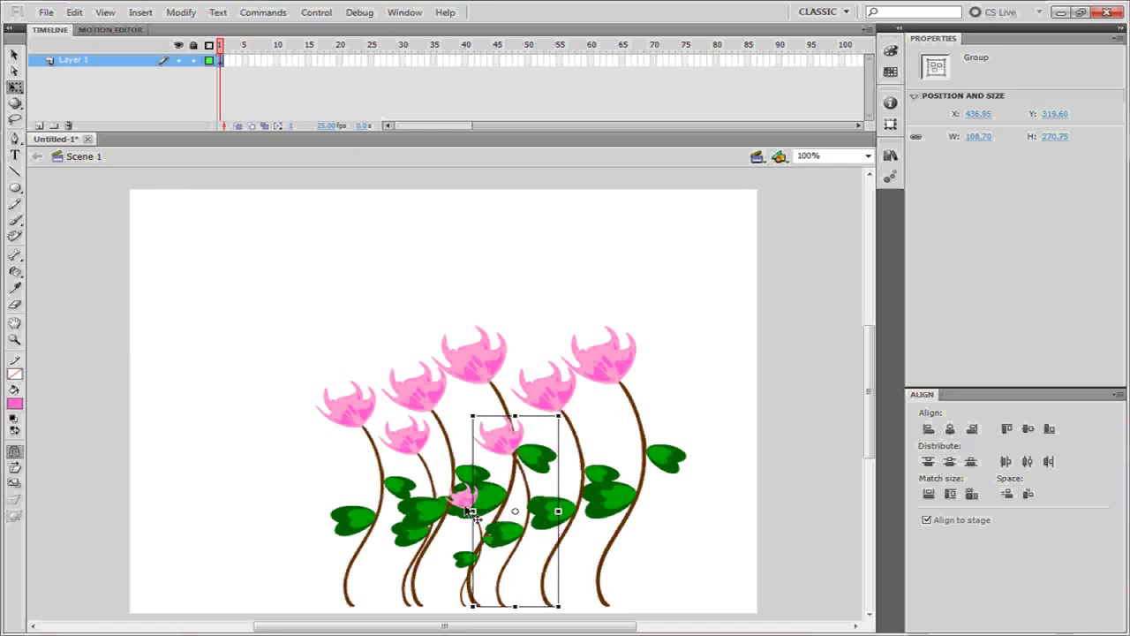
Step: Shift the short flower beside the tall middle one slightly left and send it to the back of the stacking order
click(468, 397)
click(479, 369)
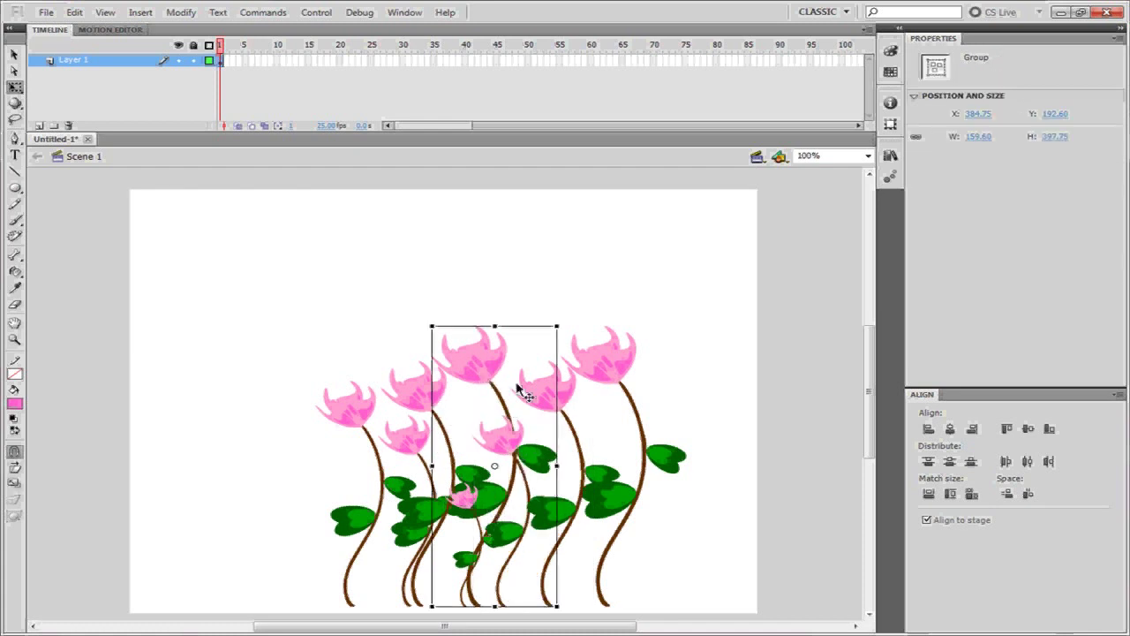
click(500, 444)
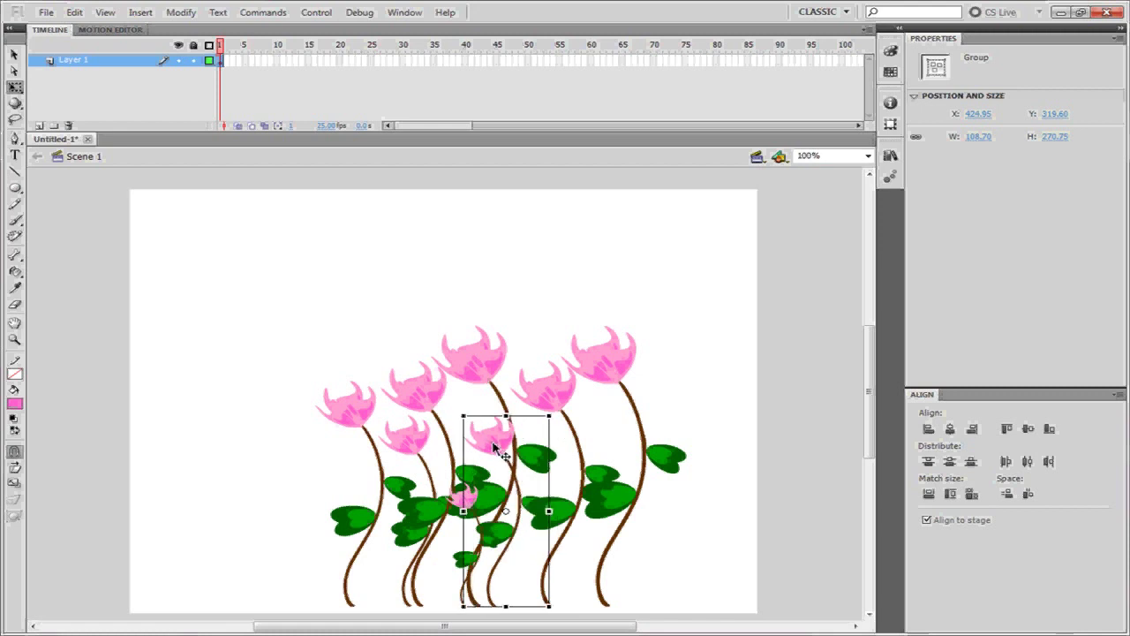
right_click(494, 442)
mouse_move(663, 330)
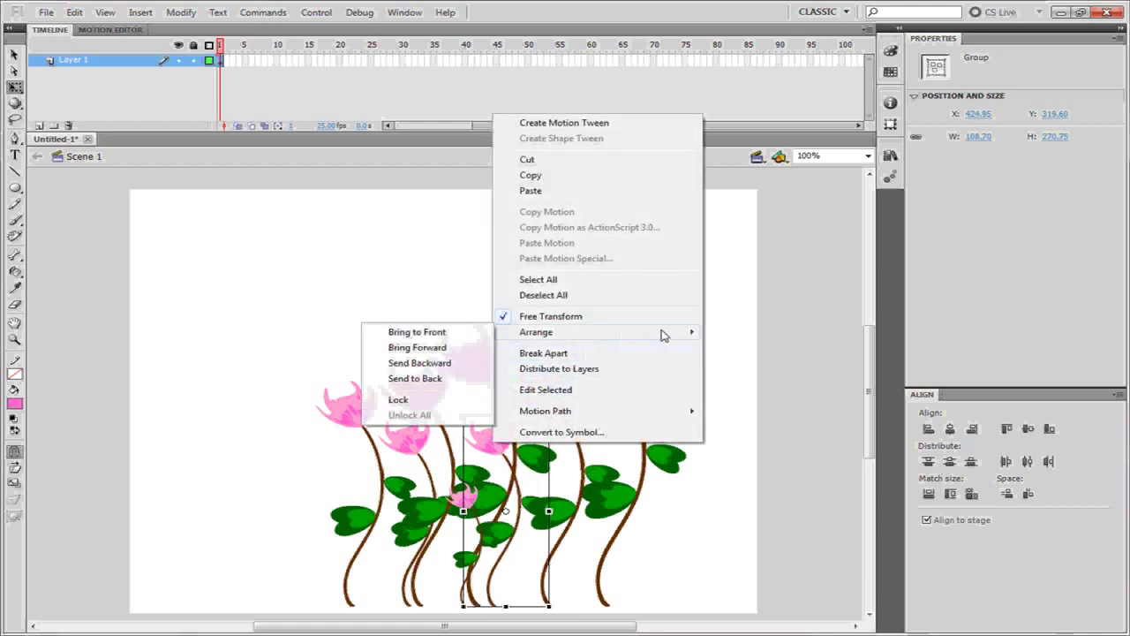
click(442, 379)
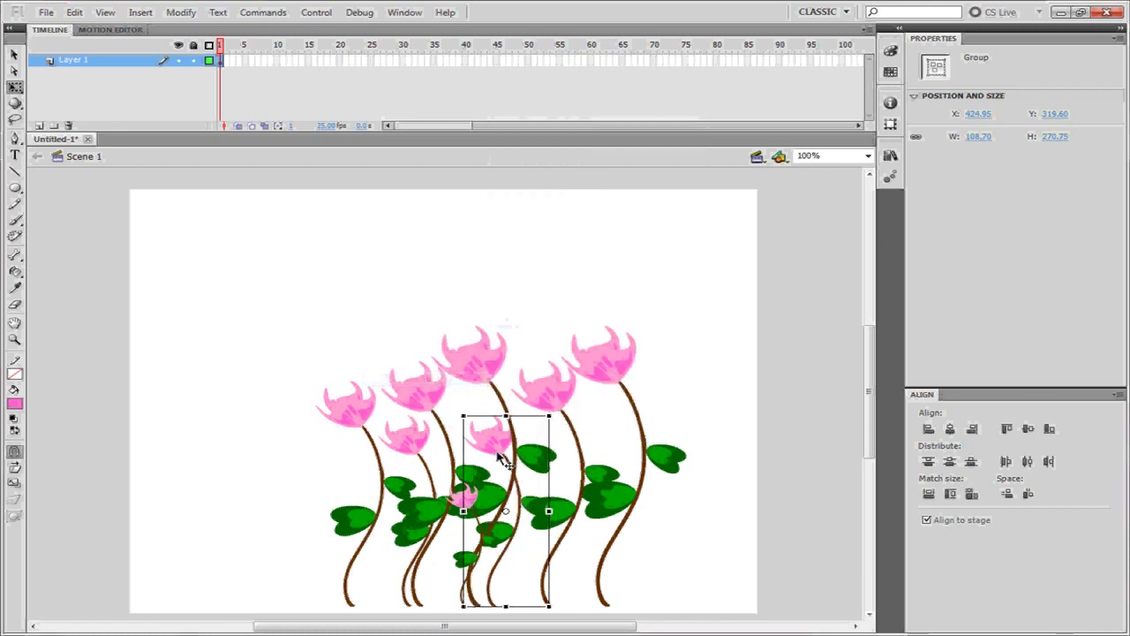
Step: Move the short back flower slightly right and bring the two rightmost flowers closer to the cluster
drag(484, 447, 501, 448)
click(562, 393)
mouse_move(547, 391)
mouse_down()
mouse_move(591, 379)
mouse_move(538, 388)
mouse_up()
click(684, 311)
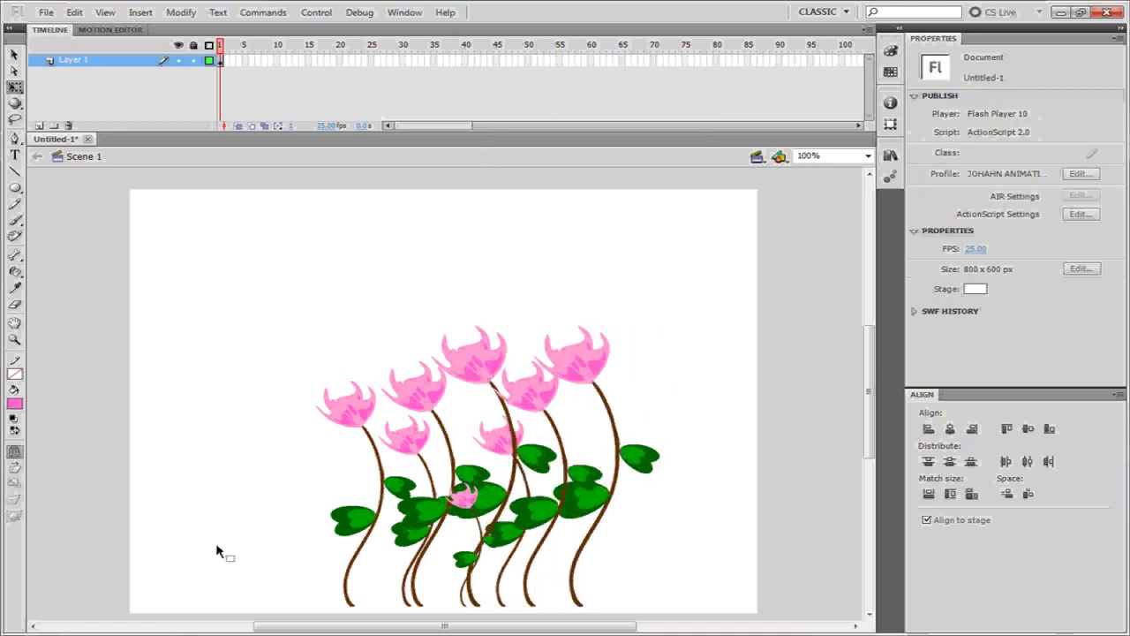
Step: Select all the flowers and move the whole cluster up and left toward the middle of the stage
key(ctrl+a)
drag(433, 507, 407, 457)
click(224, 479)
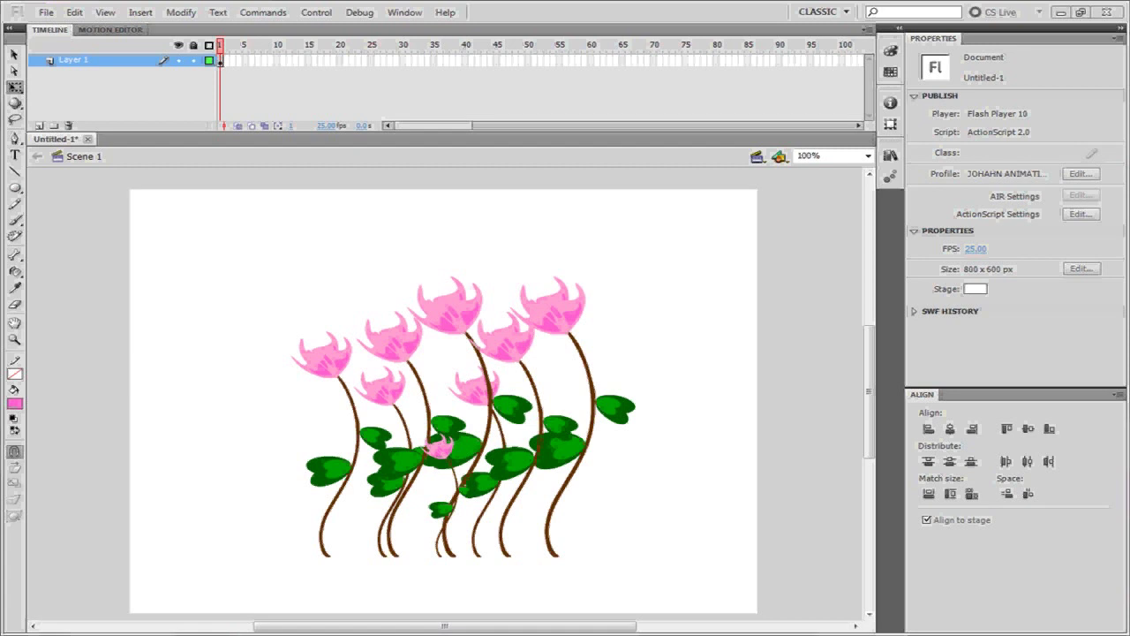
Step: Mirror the leftmost flower and the tall middle flower horizontally, and shift the middle one left within the cluster
click(335, 358)
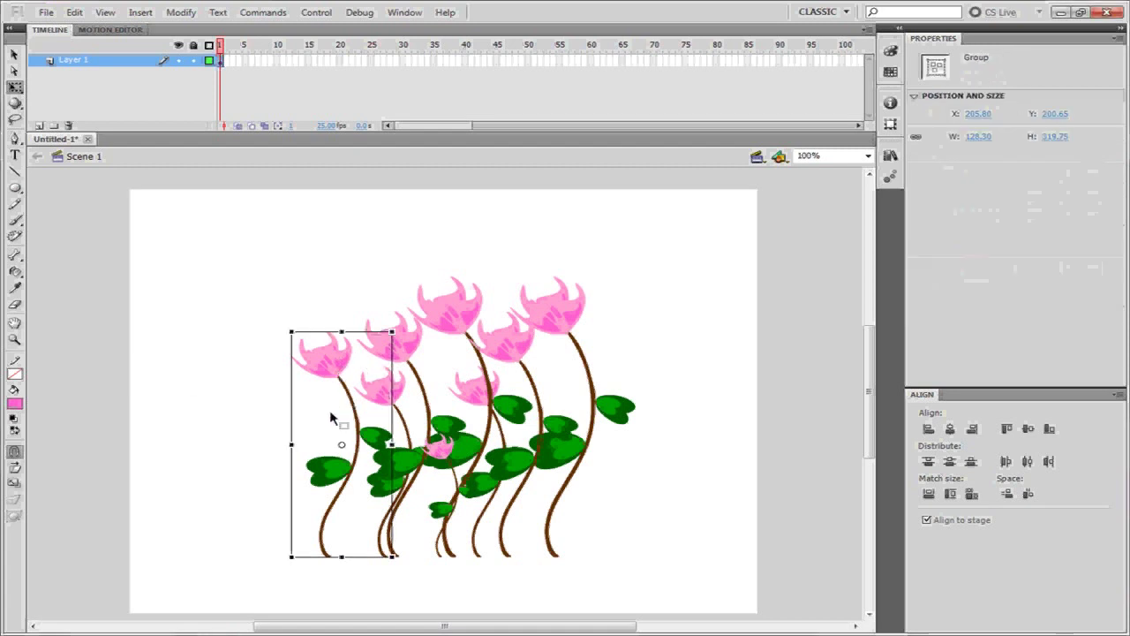
drag(291, 445, 389, 455)
click(517, 422)
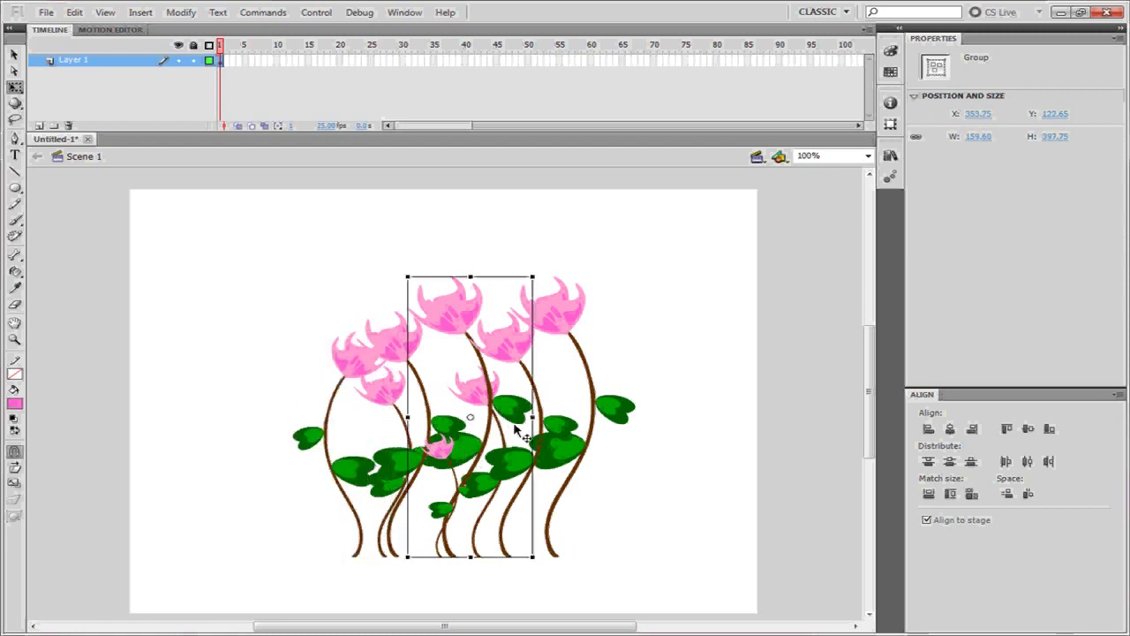
drag(407, 415, 527, 420)
drag(500, 321, 471, 321)
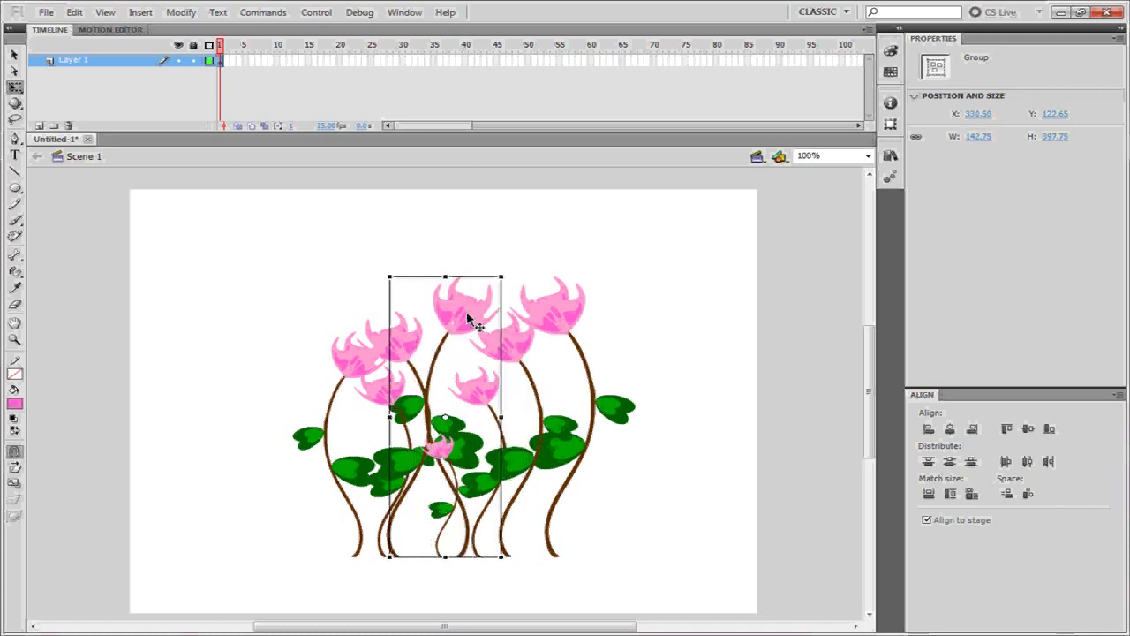
click(618, 269)
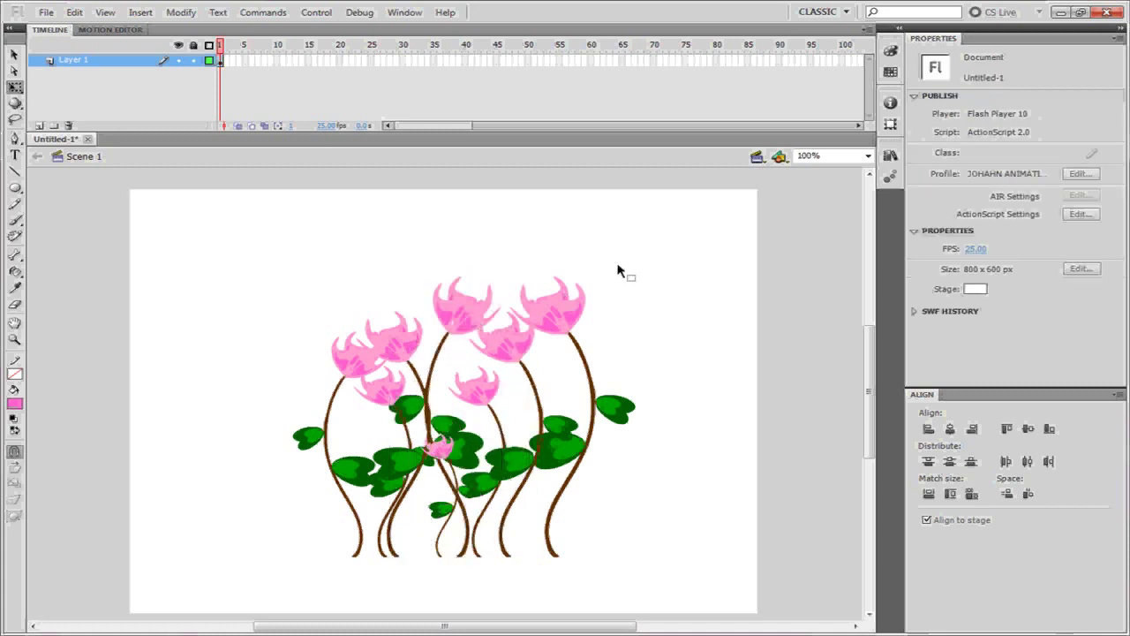
Step: Scale the tall rightmost flower down slightly so it stands lower than the tall middle flower
click(570, 326)
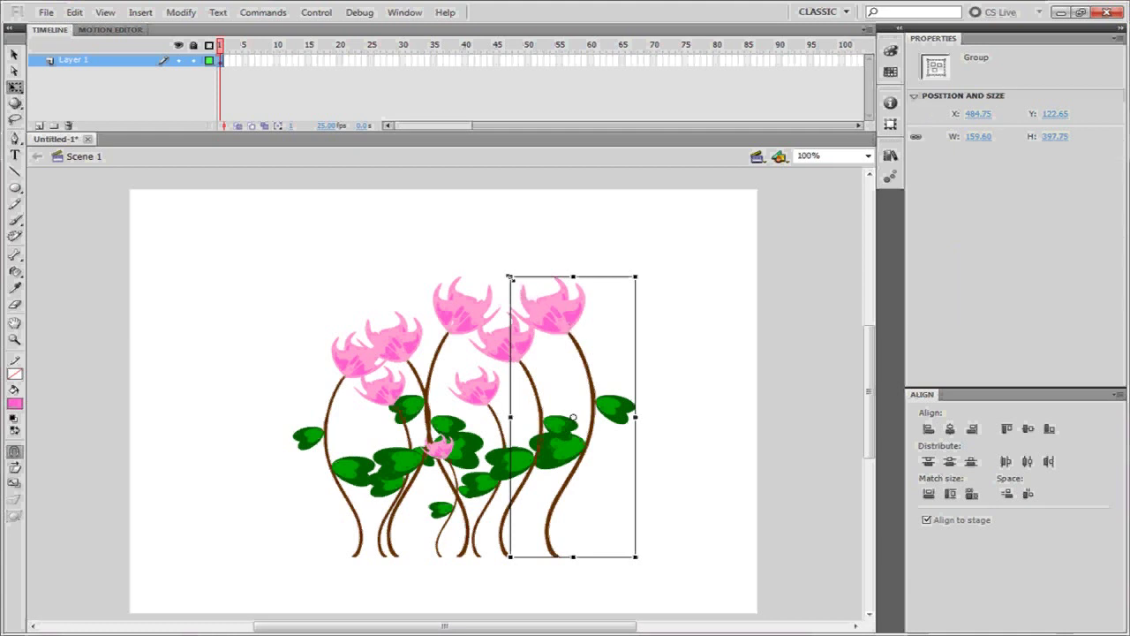
drag(509, 275, 628, 295)
click(700, 306)
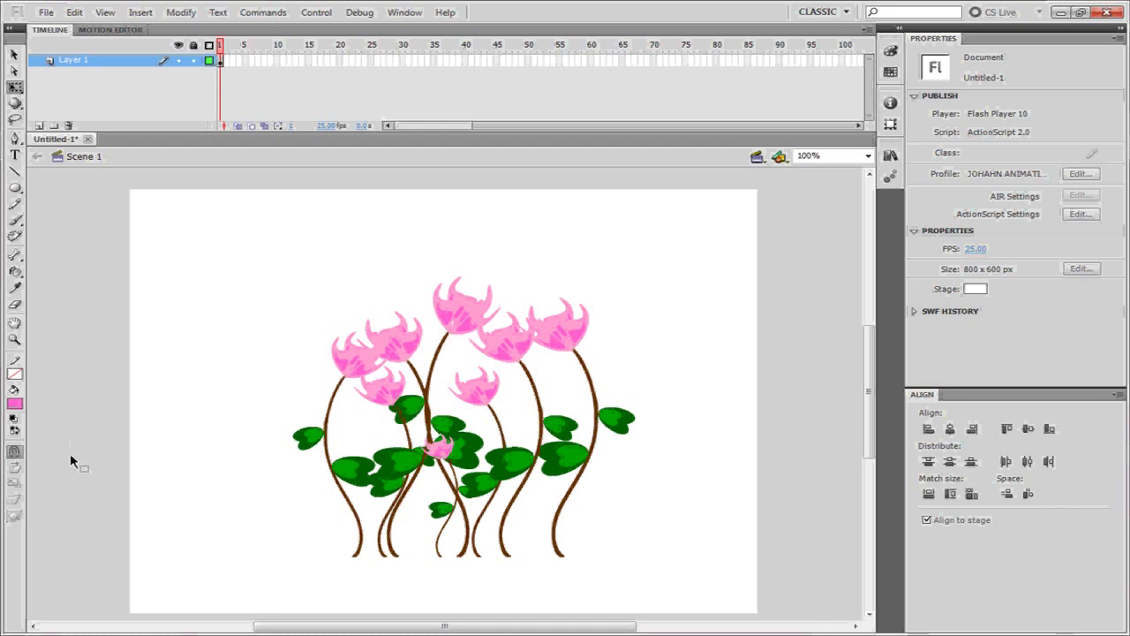